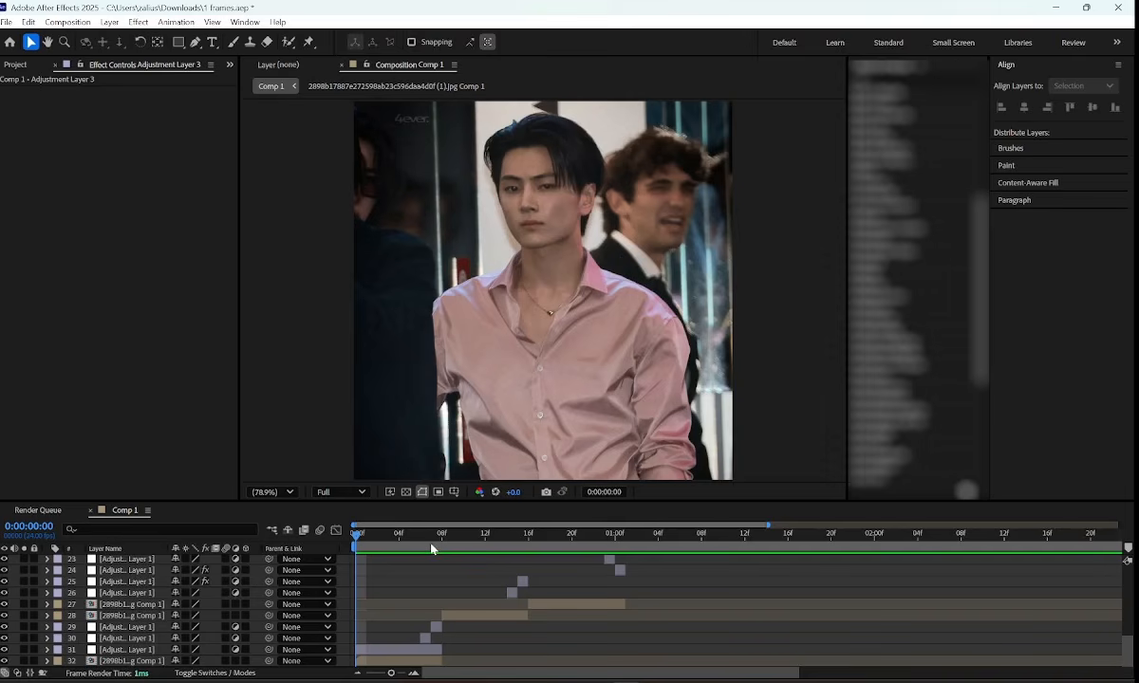
Apply the BCC Swish Pan effect to the one-frame adjustment layer at frame 7
left_click(431, 544)
left_click(438, 628)
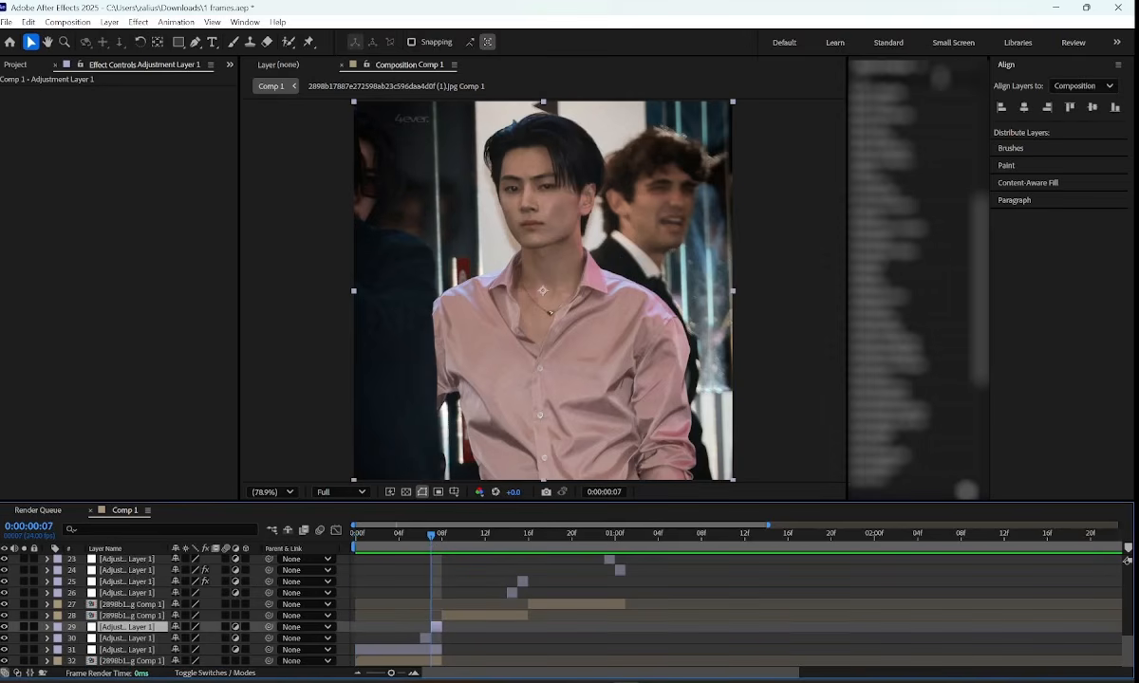
type("bcc swish")
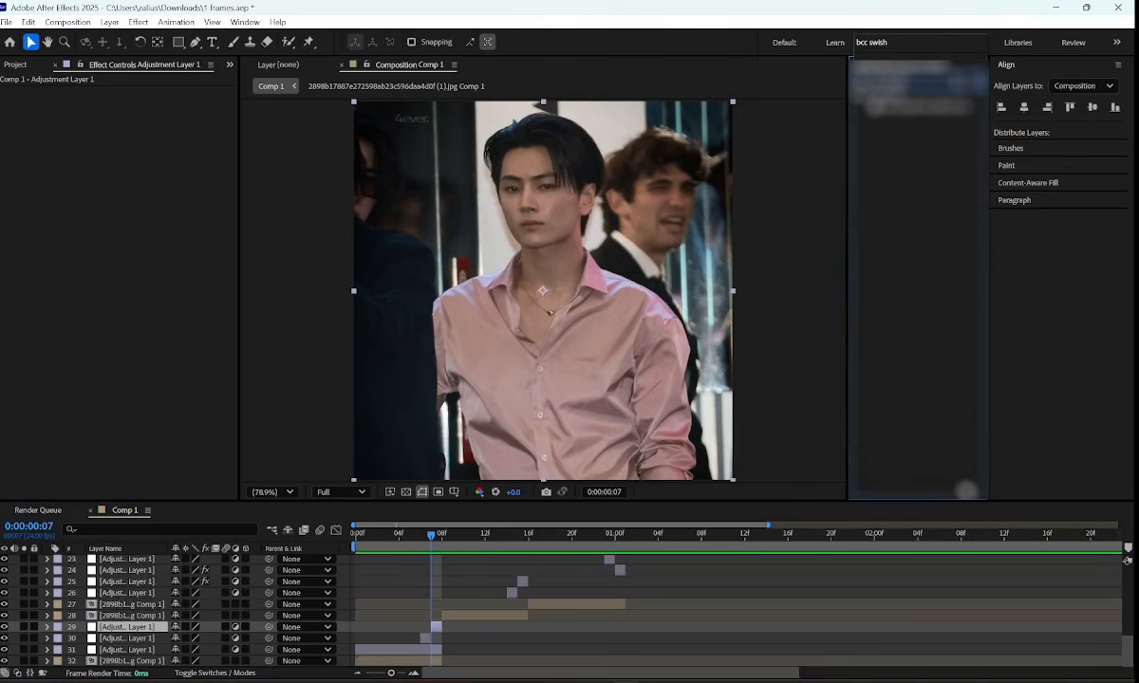
key("Return")
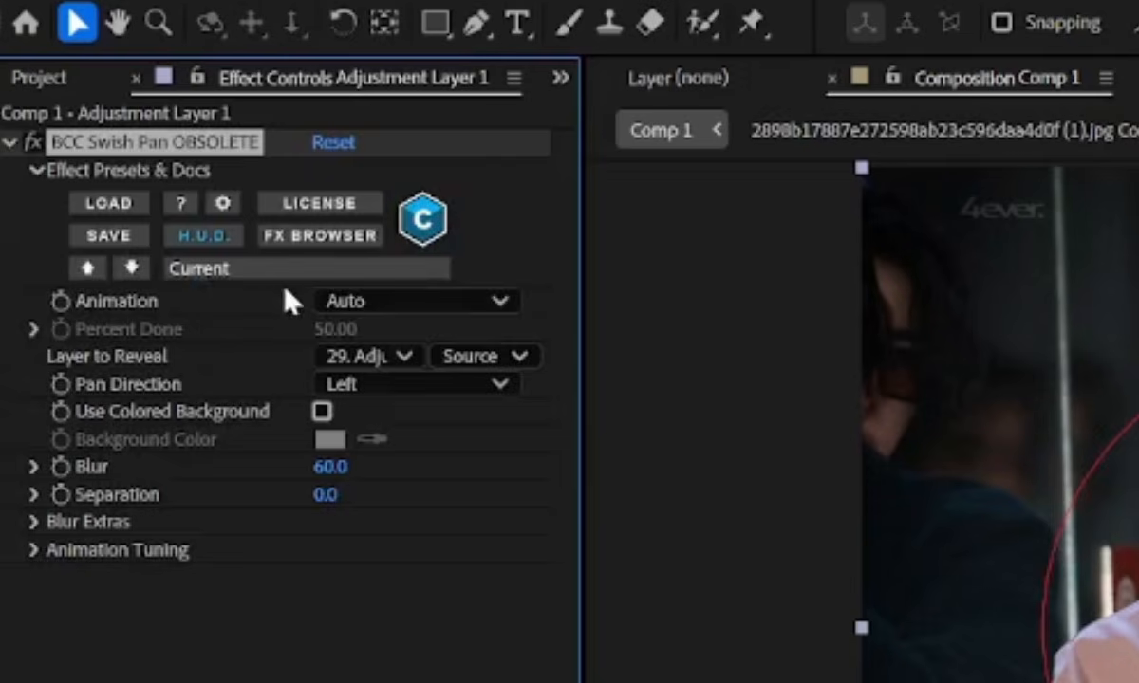
Set Swish Pan's Animation to Pct. Done and its Blur to 11, keeping the Left pan direction
left_click(323, 301)
left_click(413, 375)
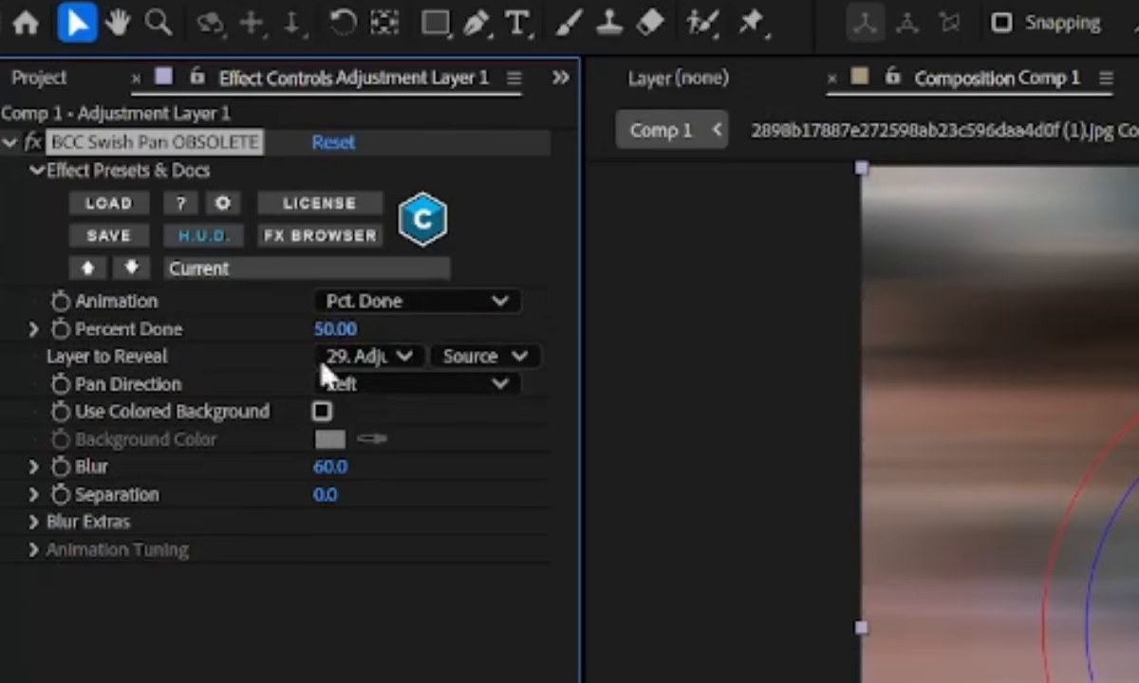
left_click(328, 467)
type("11")
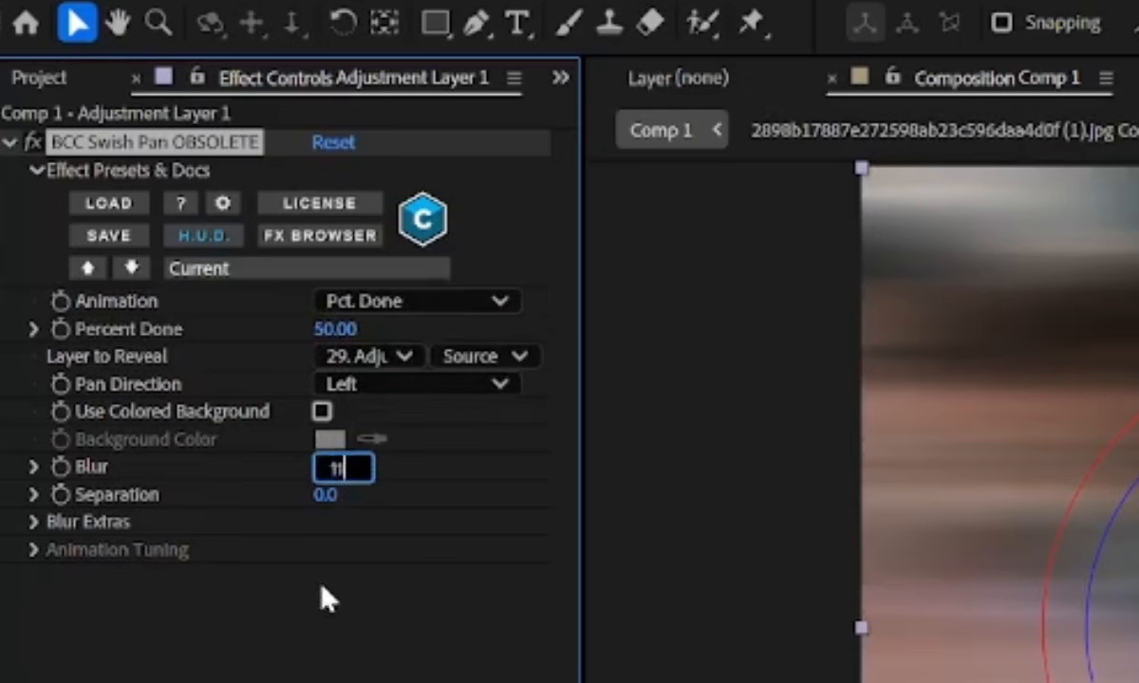
key("Return")
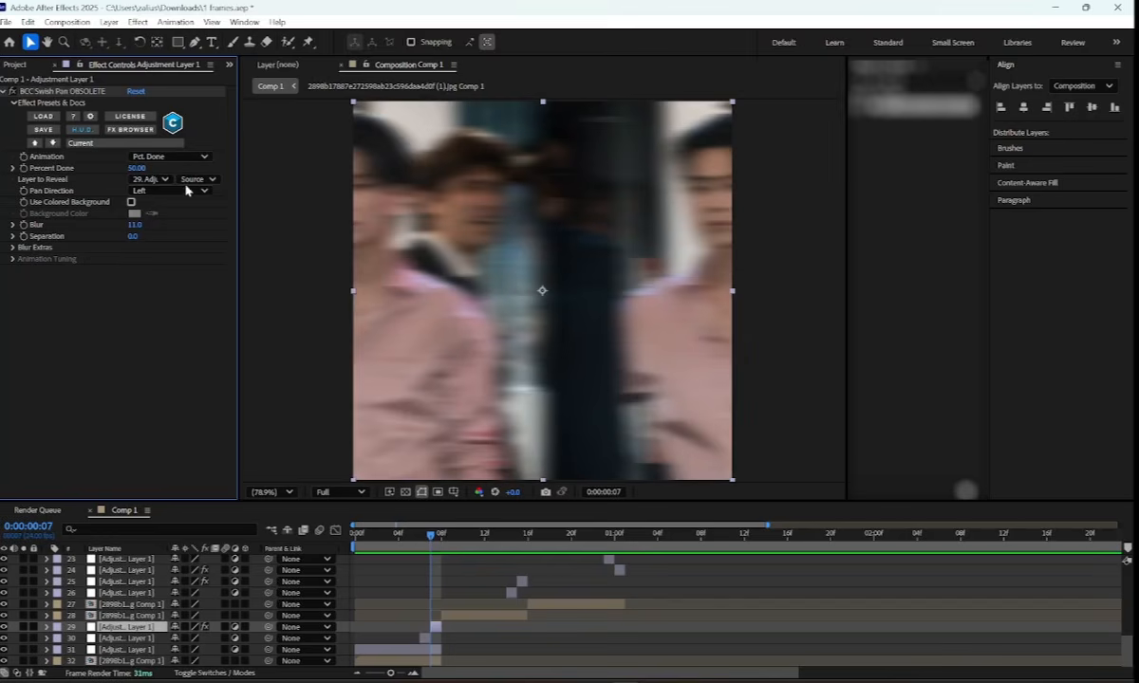
left_click(187, 190)
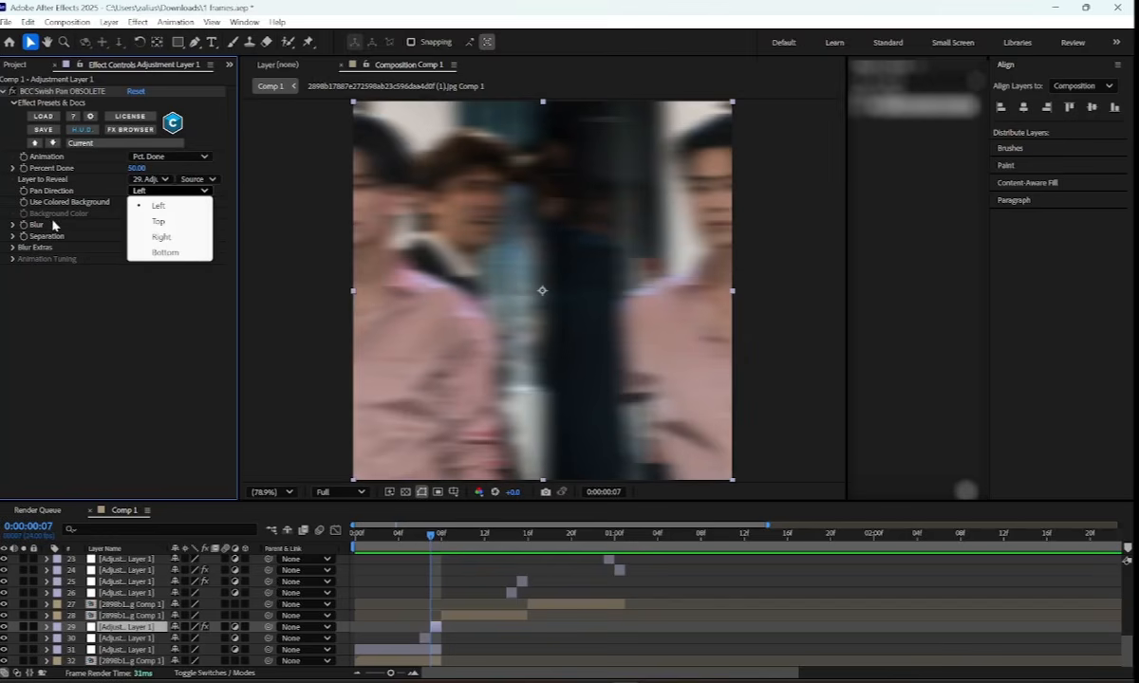
left_click(148, 283)
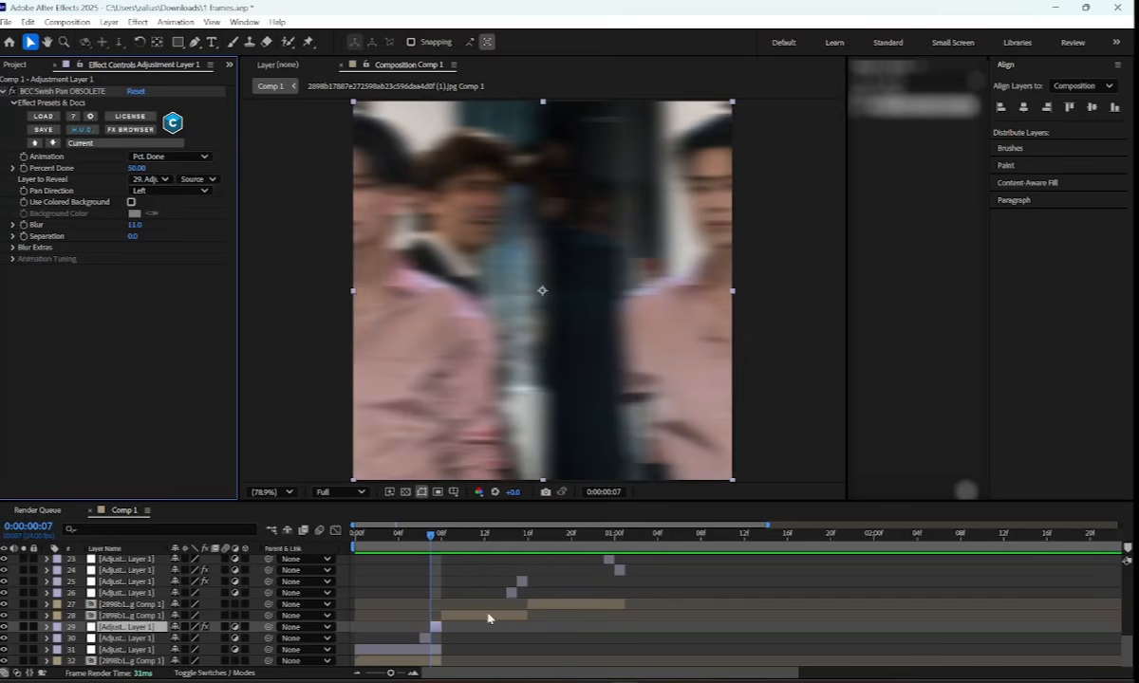
Apply the Minimax effect to the one-frame adjustment layer at frame 6
left_click(420, 542)
left_click(426, 638)
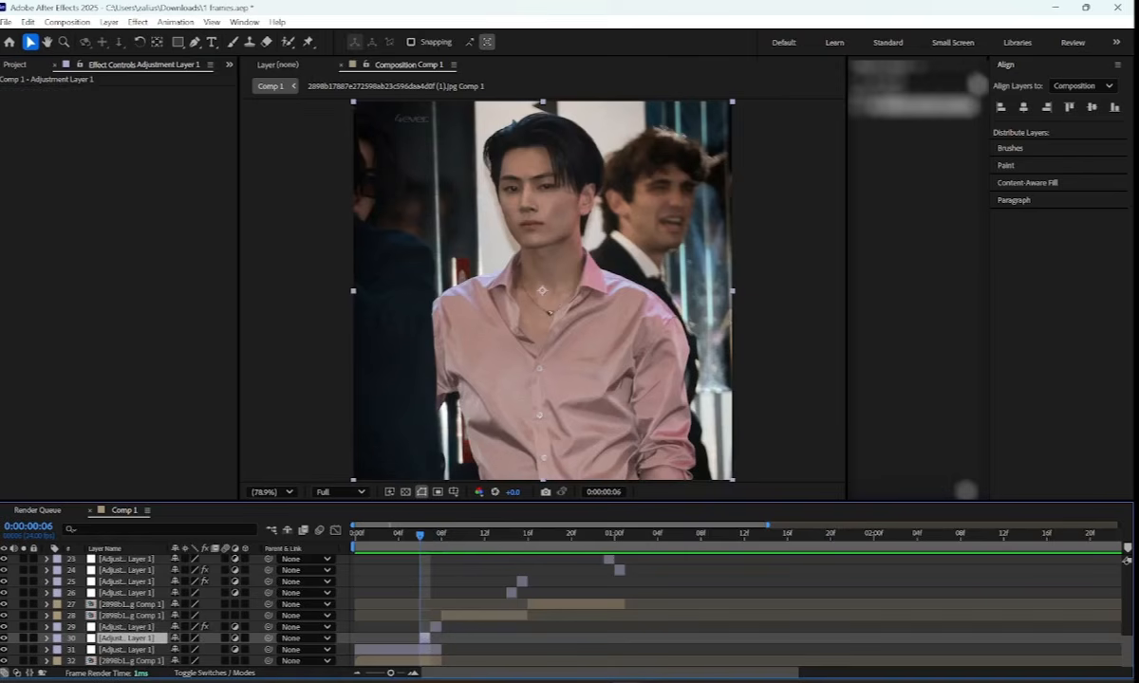
left_click(978, 85)
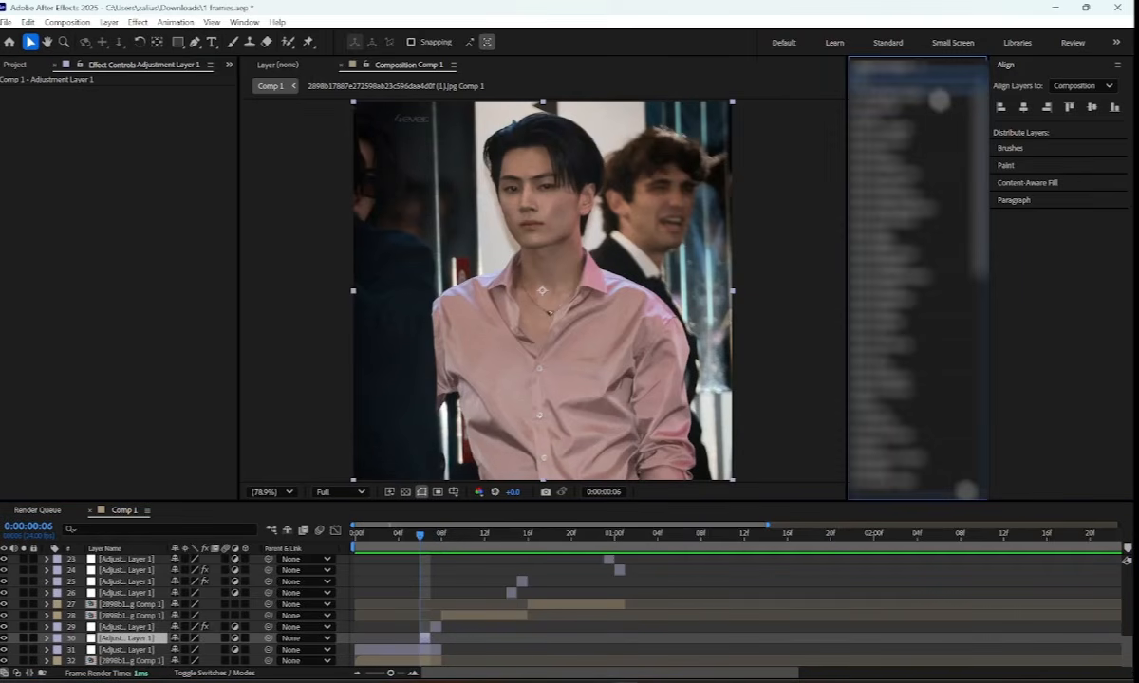
type("ib")
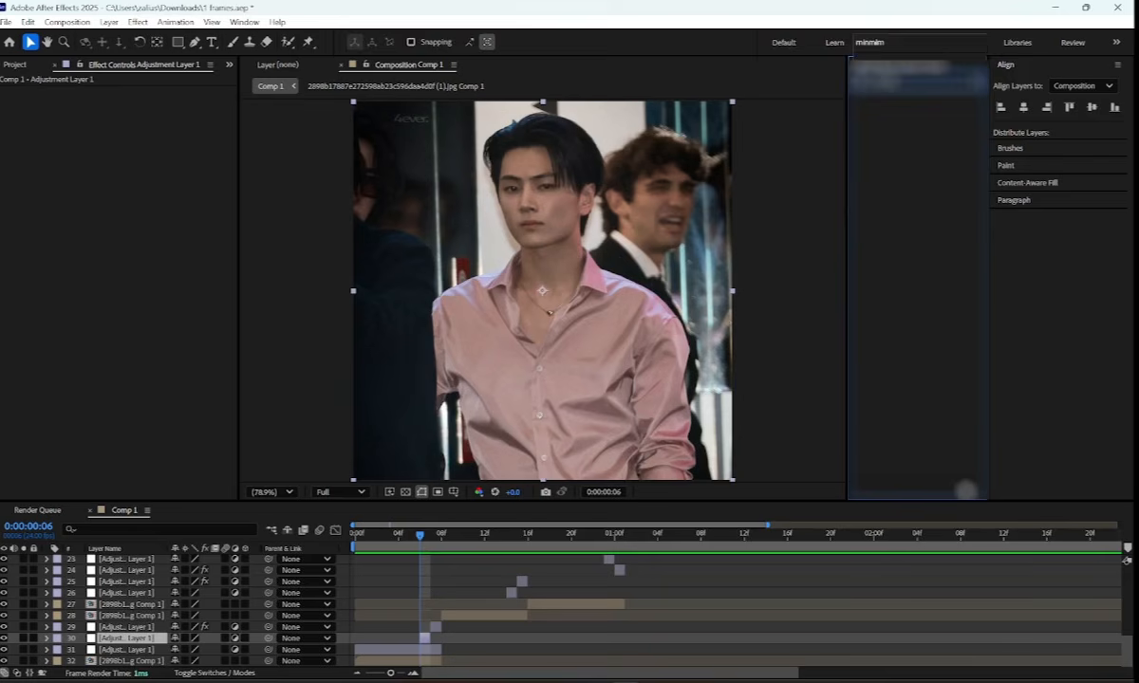
key("BackSpace")
type("nv")
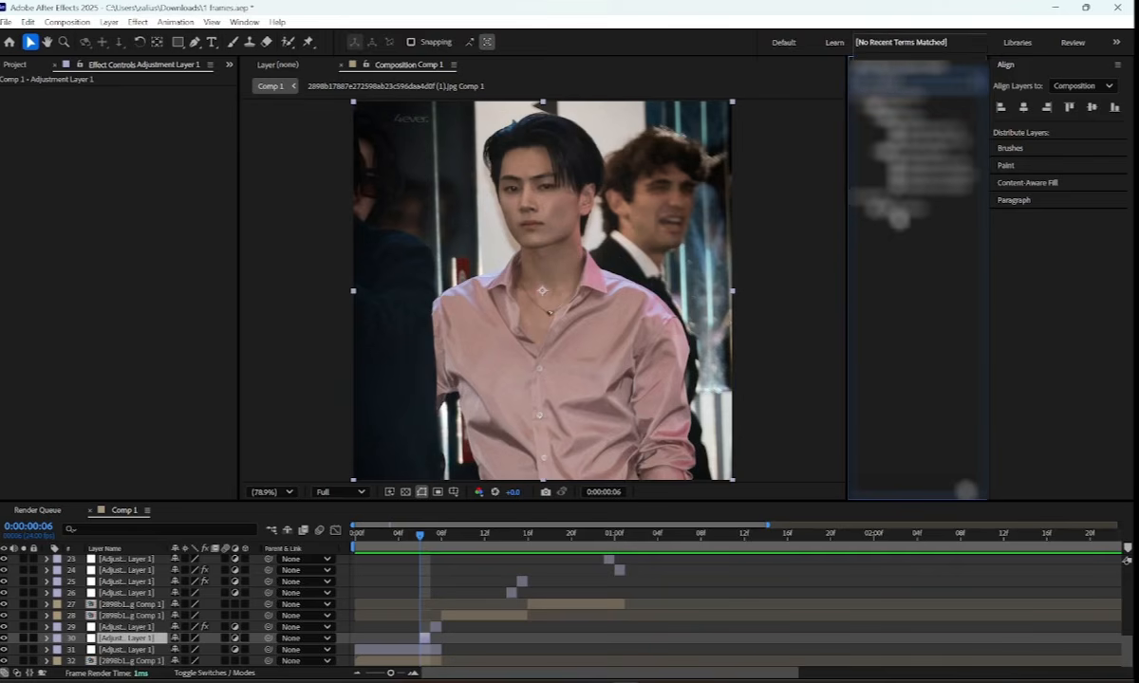
double_click(893, 209)
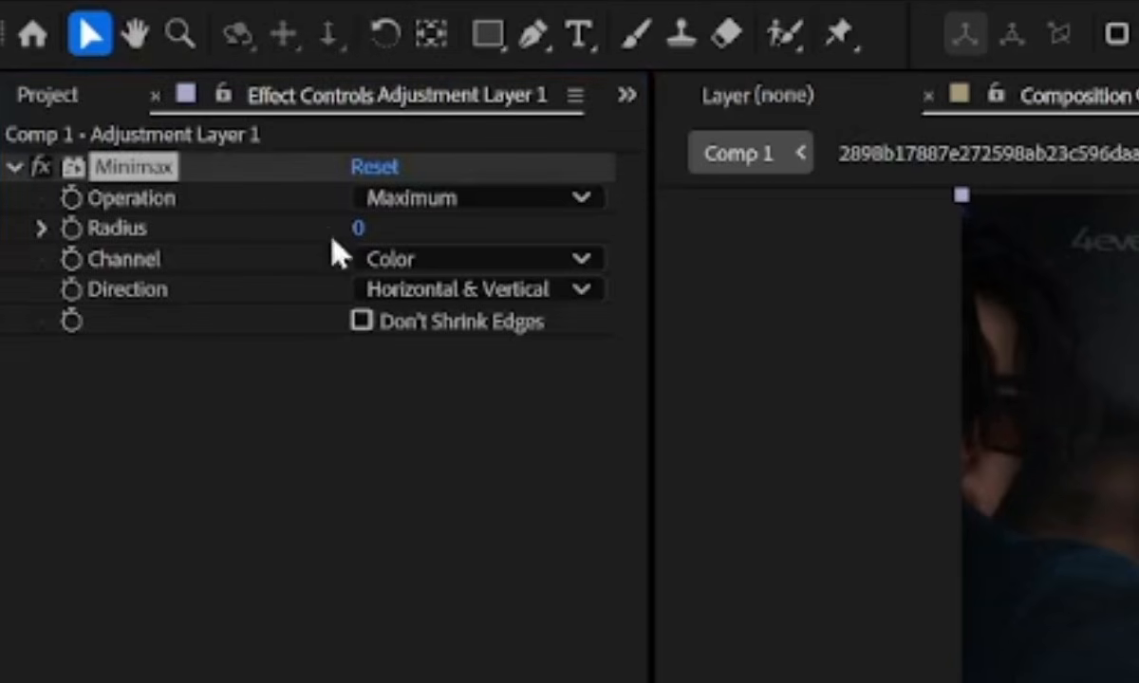
Set Minimax's Direction to Just Horizontal and its Radius to 30
left_click(401, 291)
left_click(407, 373)
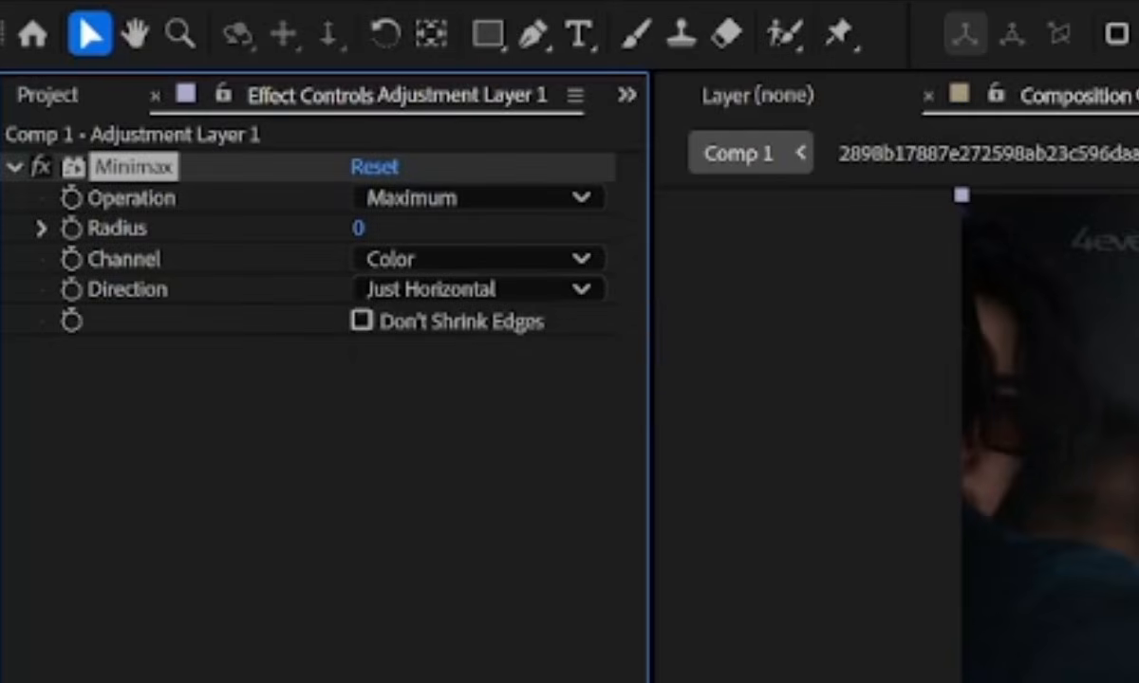
left_click(358, 228)
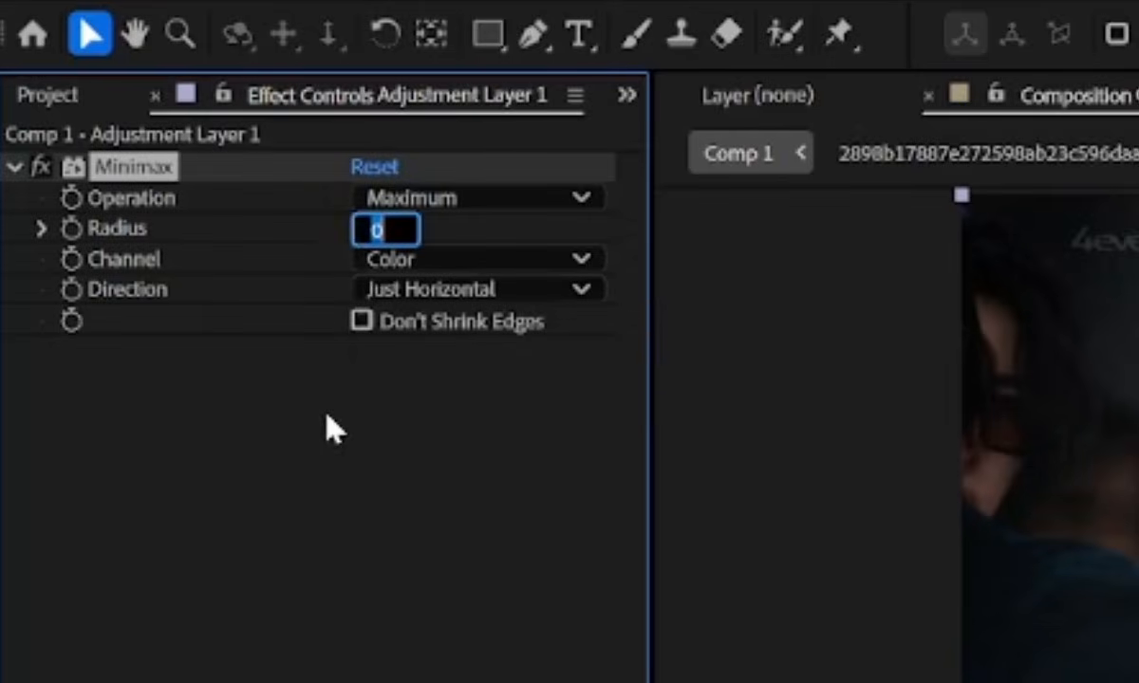
type("30")
key("Return")
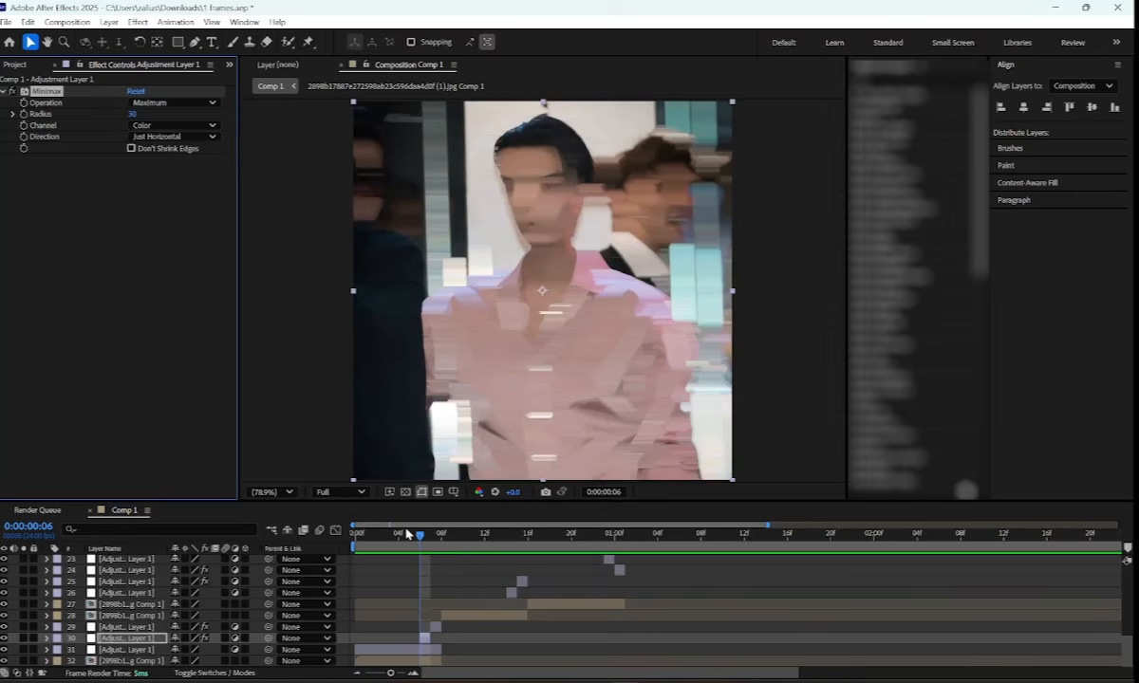
Apply Turbulent Displace and Exposure to the one-frame adjustment layer at frame 14
mouse_move(407, 534)
left_mouse_down()
mouse_move(385, 534)
mouse_move(414, 534)
left_mouse_up()
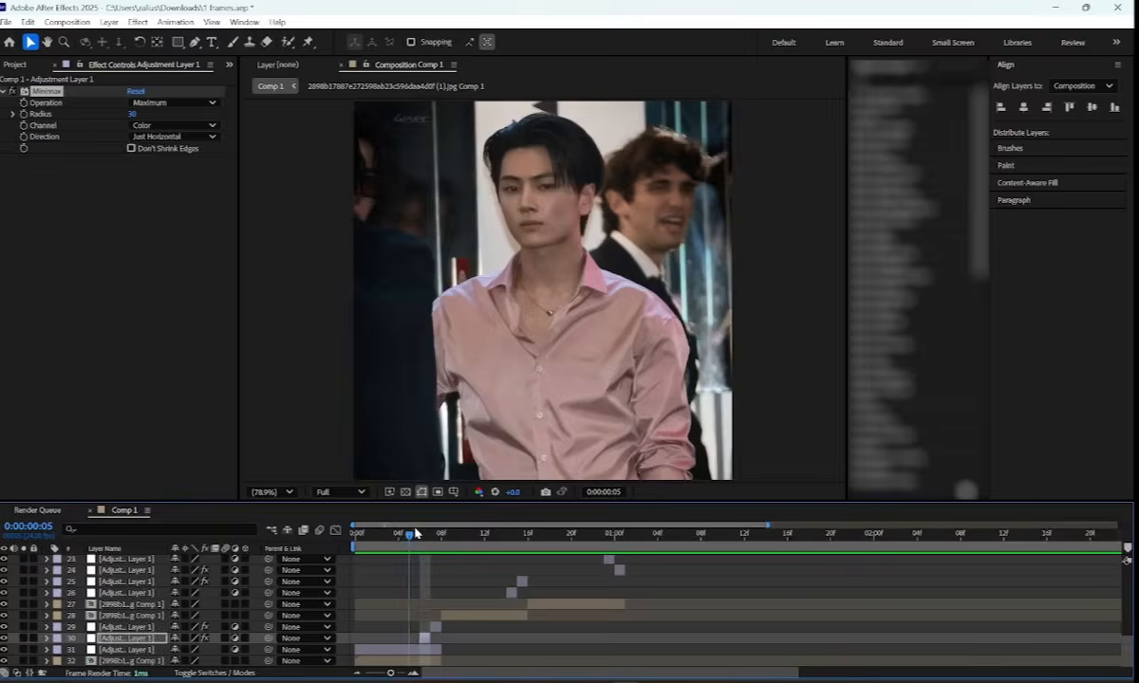
left_click(506, 533)
left_click(510, 593)
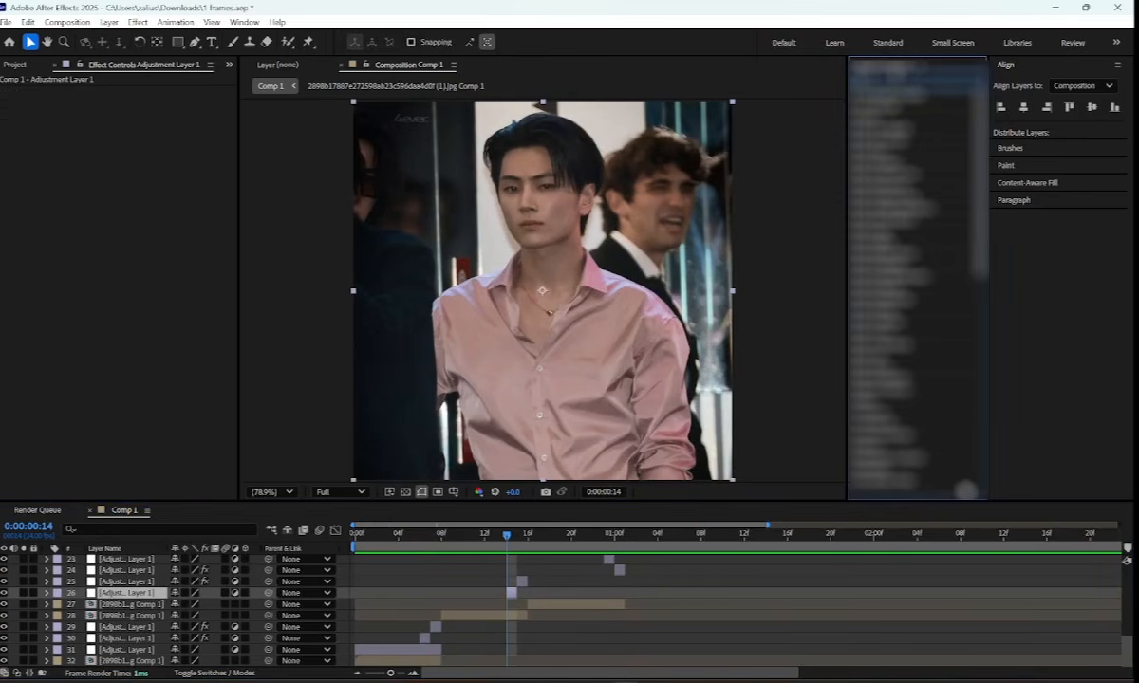
type("glow")
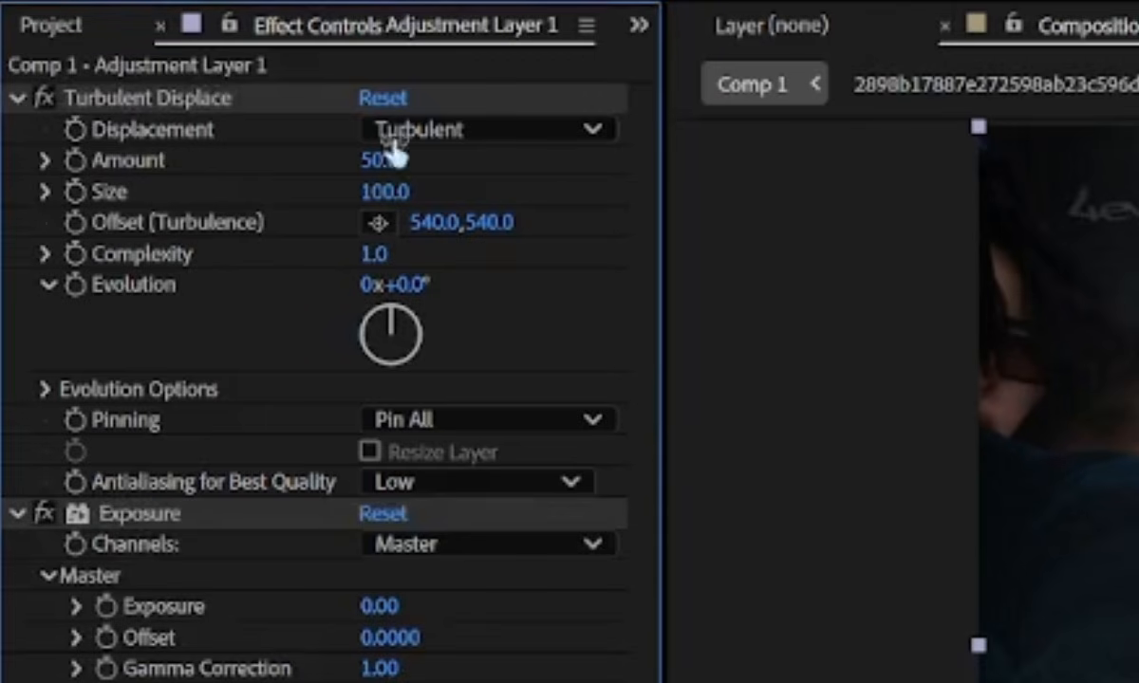
Try Turbulent Displace with Vertical Displacement, a Size of 8 and an Amount of 218
left_click(435, 131)
left_click(423, 454)
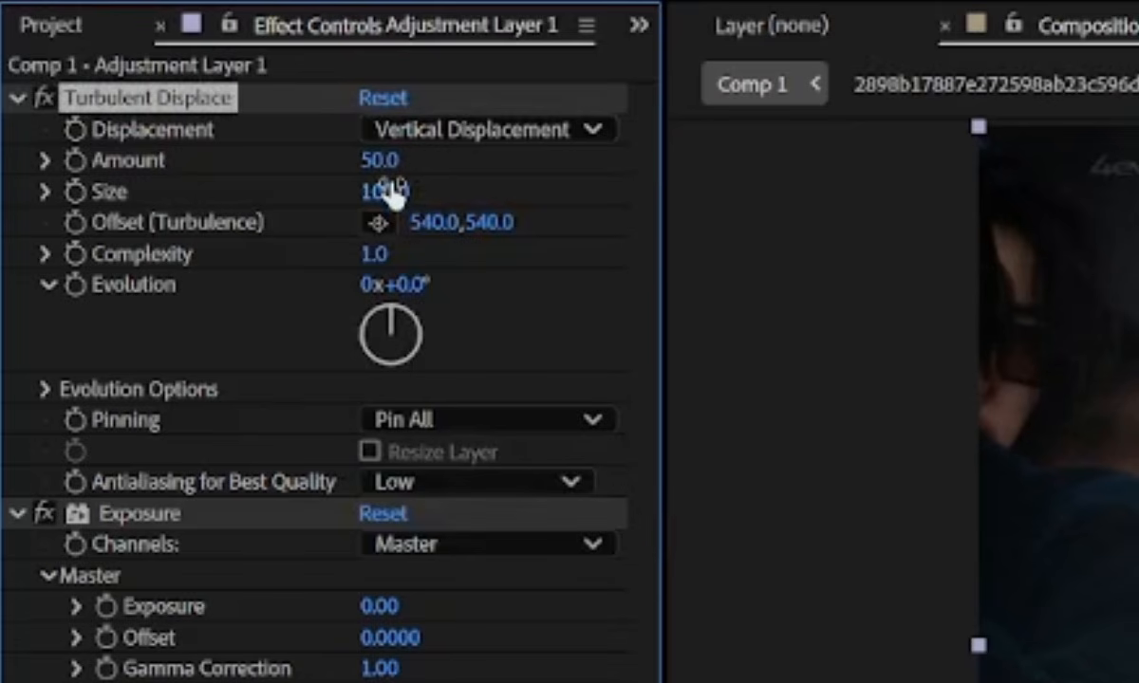
left_click_drag(397, 196, 265, 236)
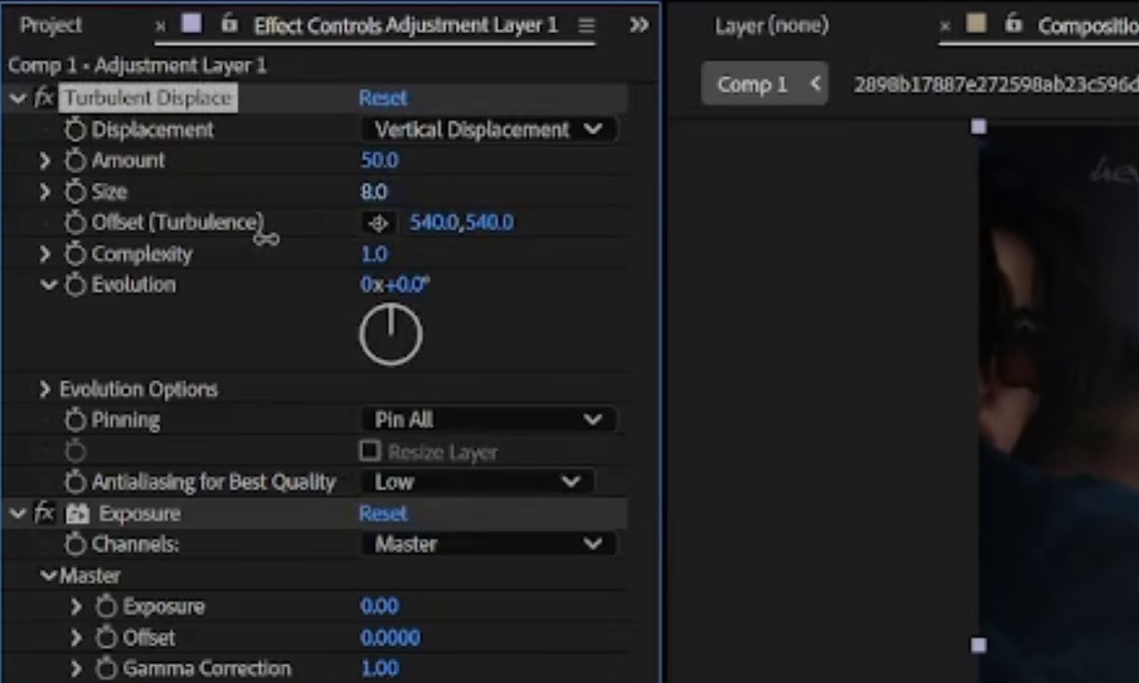
left_click_drag(384, 160, 656, 154)
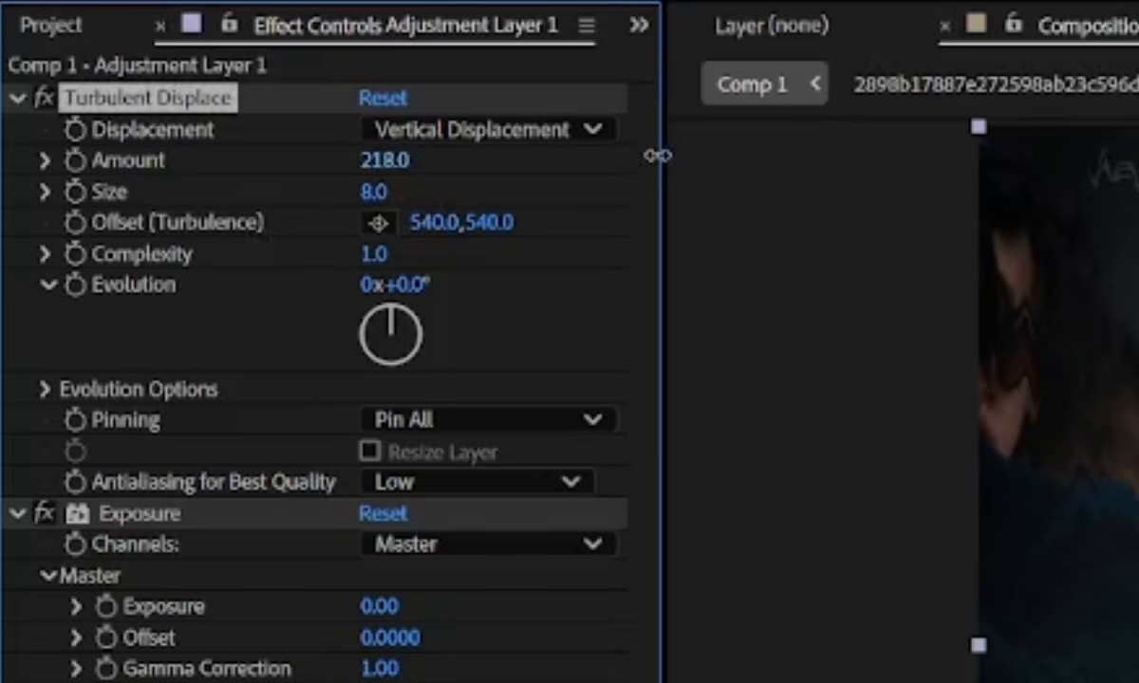
Switch Turbulent Displace to Horizontal Displacement and set its Size to 6 and its Amount to 169
left_click(537, 138)
left_click(516, 495)
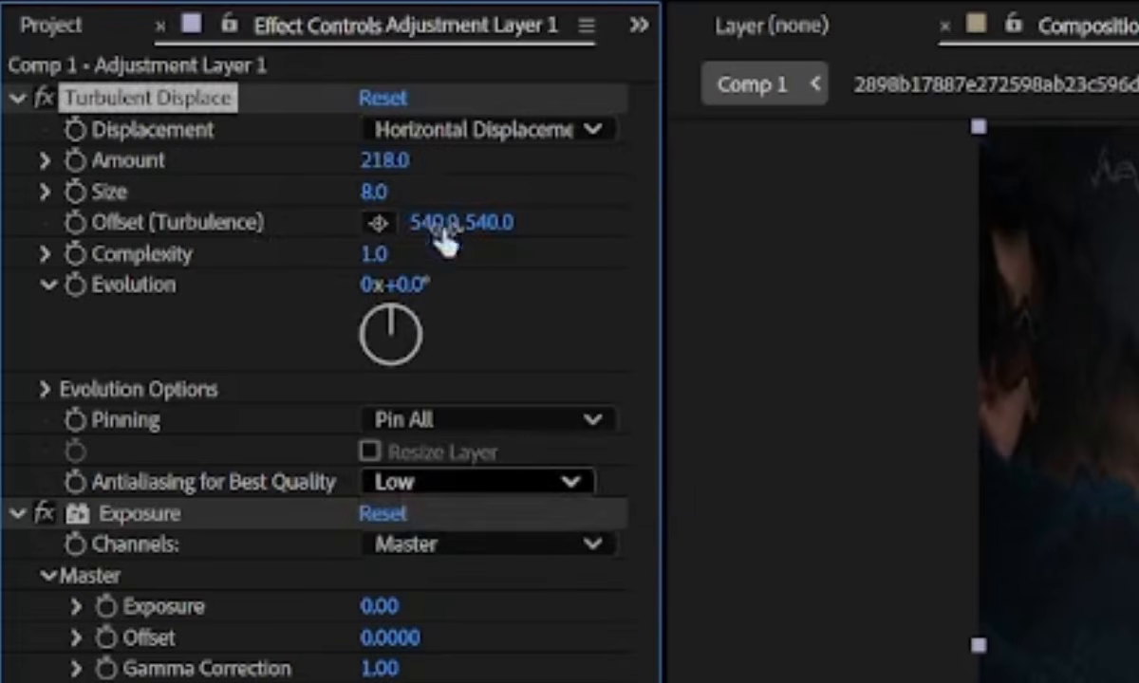
left_click_drag(393, 169, 370, 214)
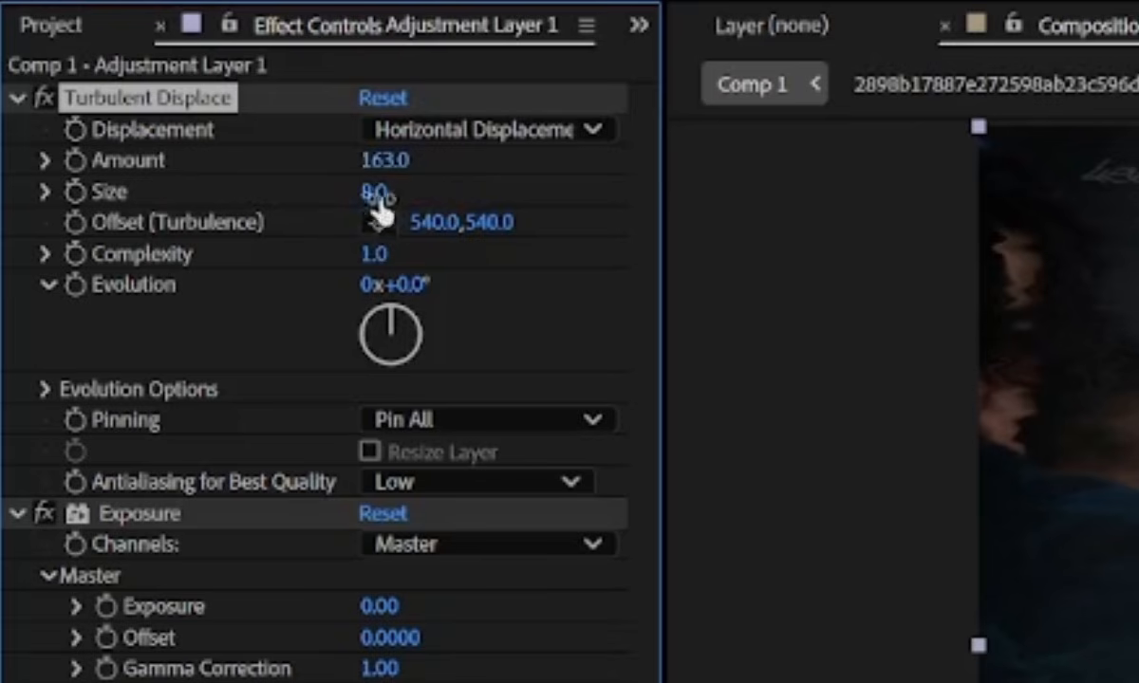
left_click(374, 192)
type("6")
left_click(485, 203)
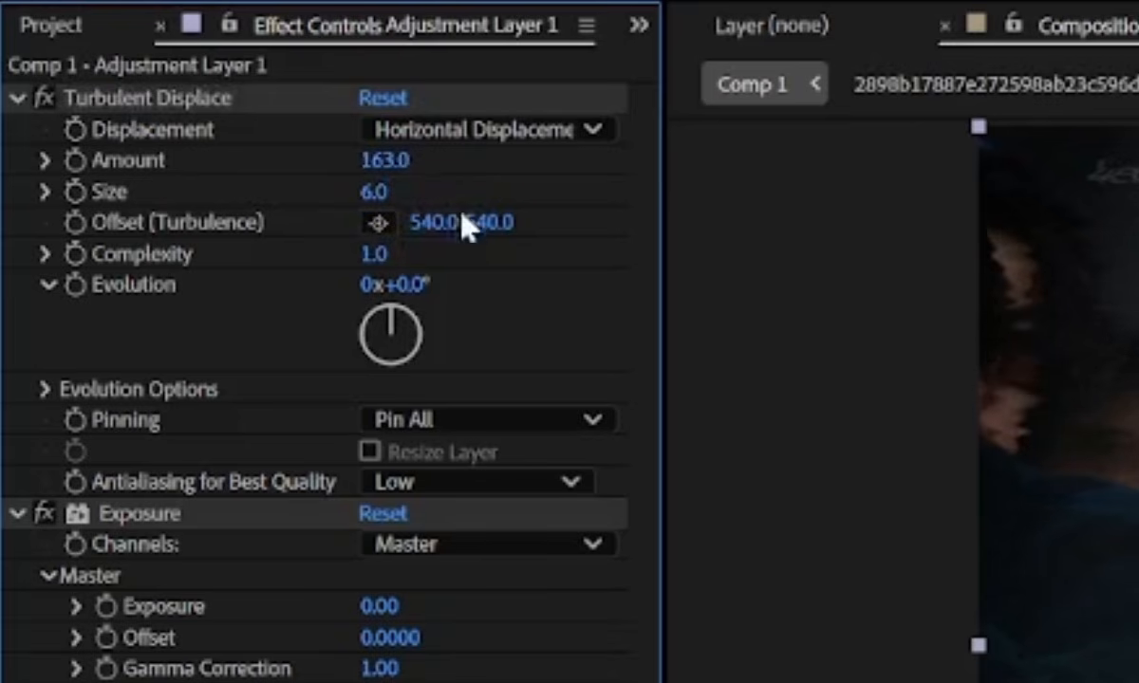
mouse_move(391, 160)
left_mouse_down()
mouse_move(429, 160)
mouse_move(412, 161)
left_mouse_up()
Try master exposure values of 1 and 0.5 in the Exposure effect, and settle on 1
left_click(380, 606)
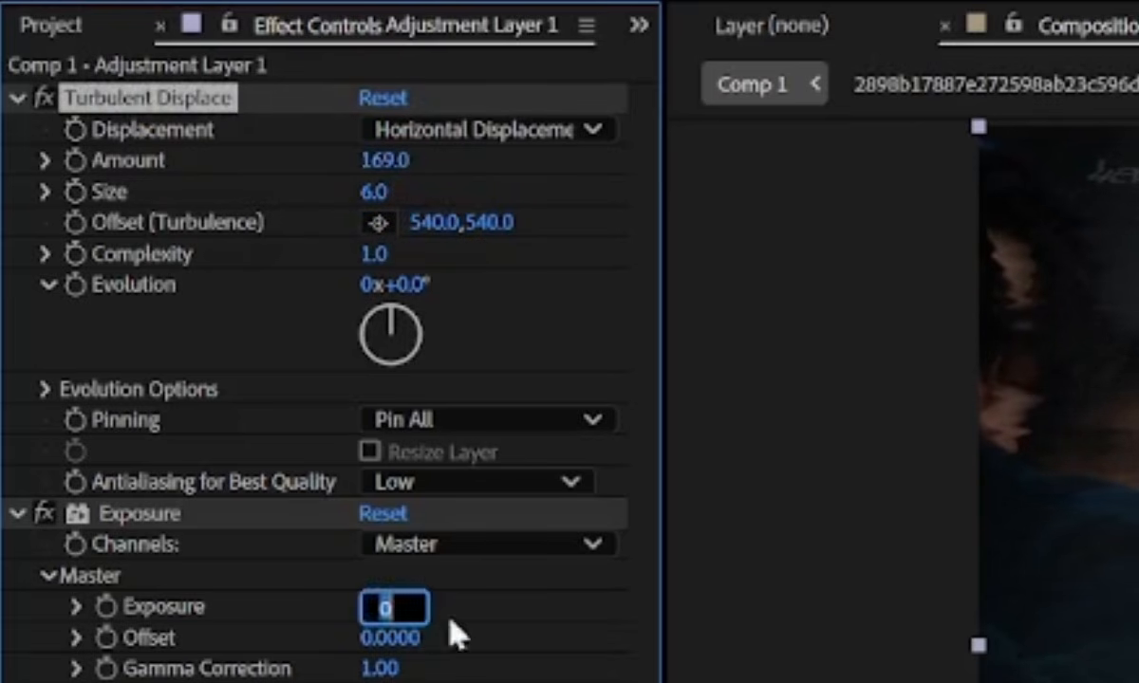
type("1")
left_click(555, 604)
left_click(382, 606)
type(".5")
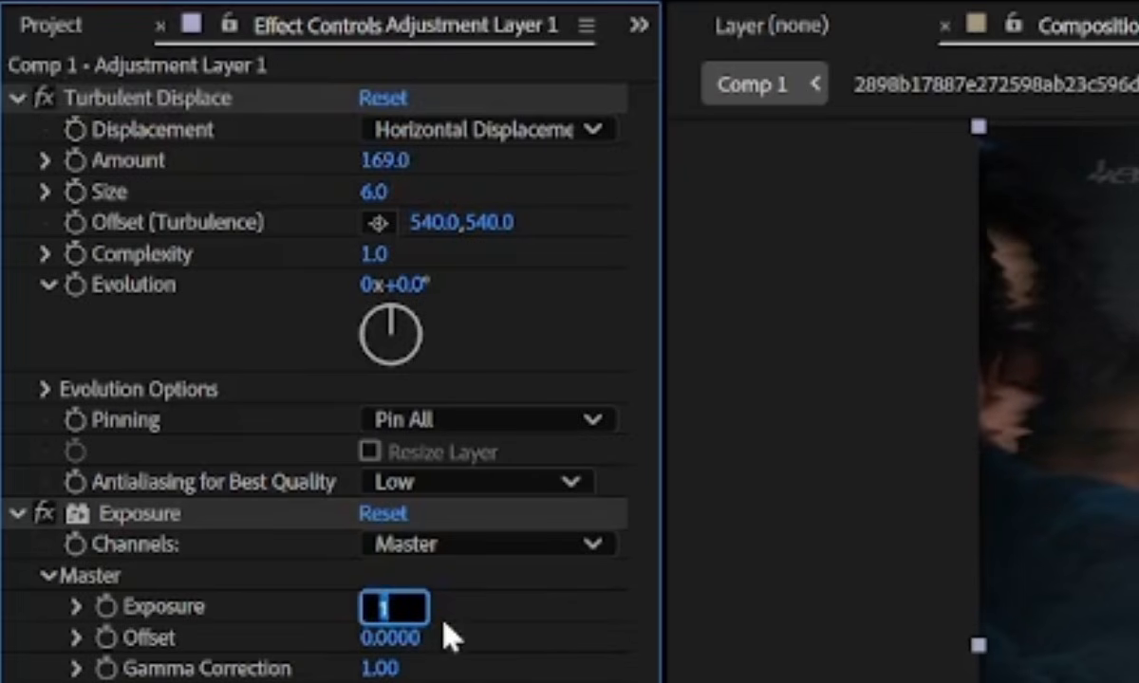
key("Return")
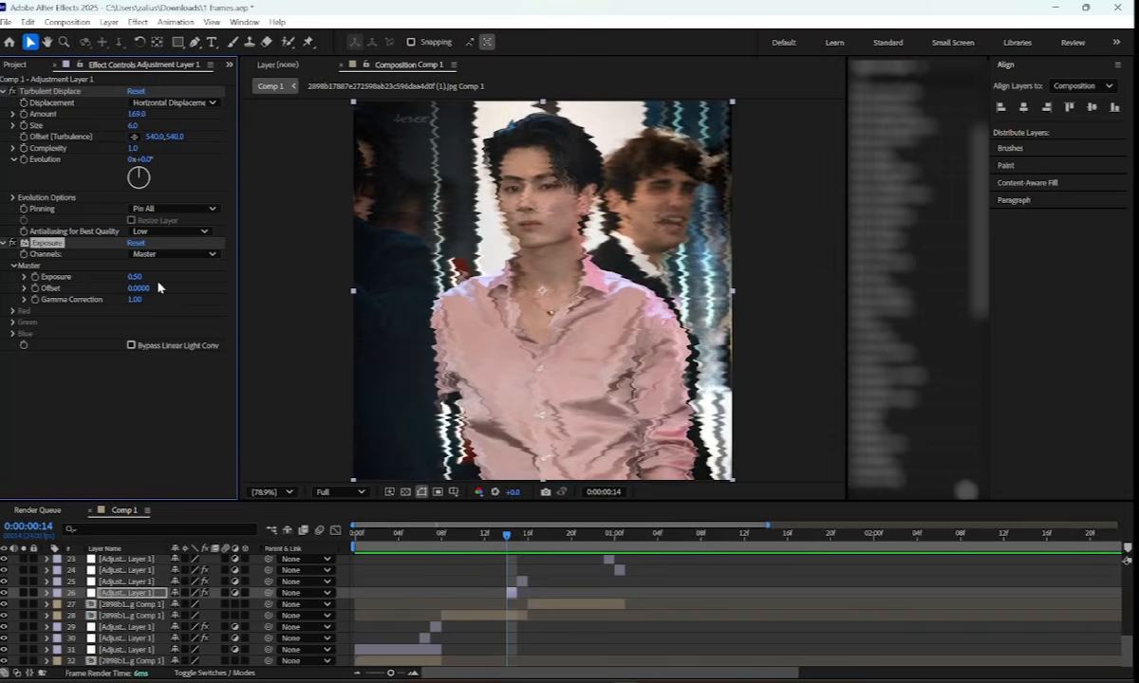
left_click(135, 276)
type("1")
key("Return")
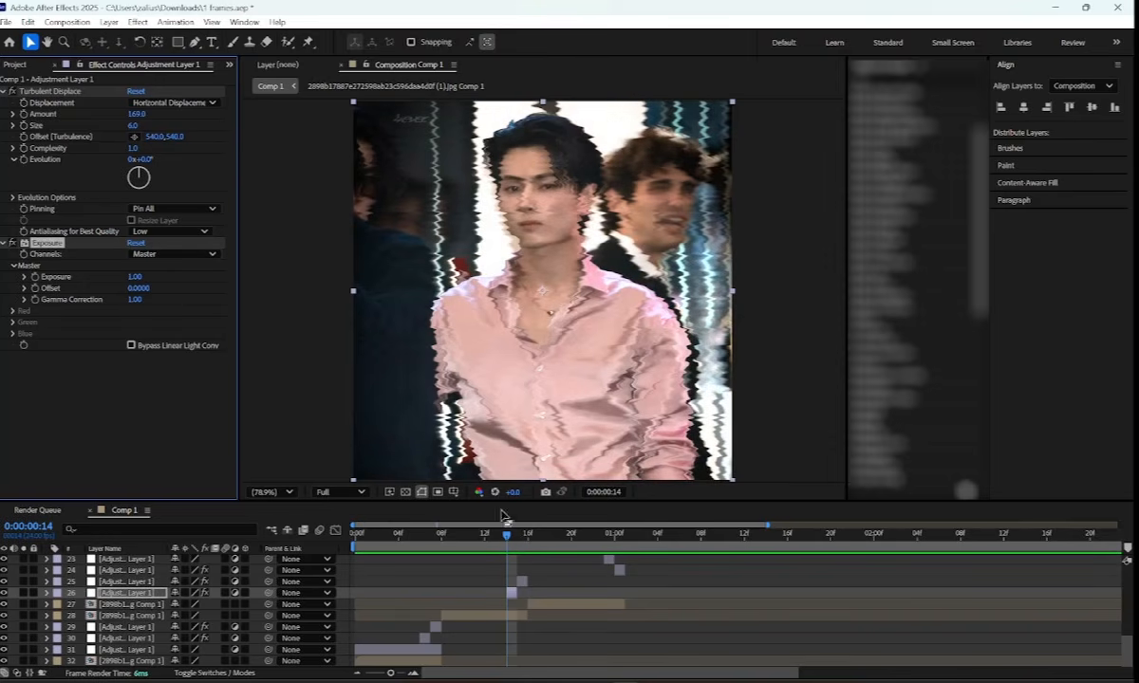
Apply the S_ScanLines effect to the one-frame adjustment layer at frame 23
scroll(611, 599, "up", 1)
left_click(610, 593)
left_click_drag(608, 534, 608, 534)
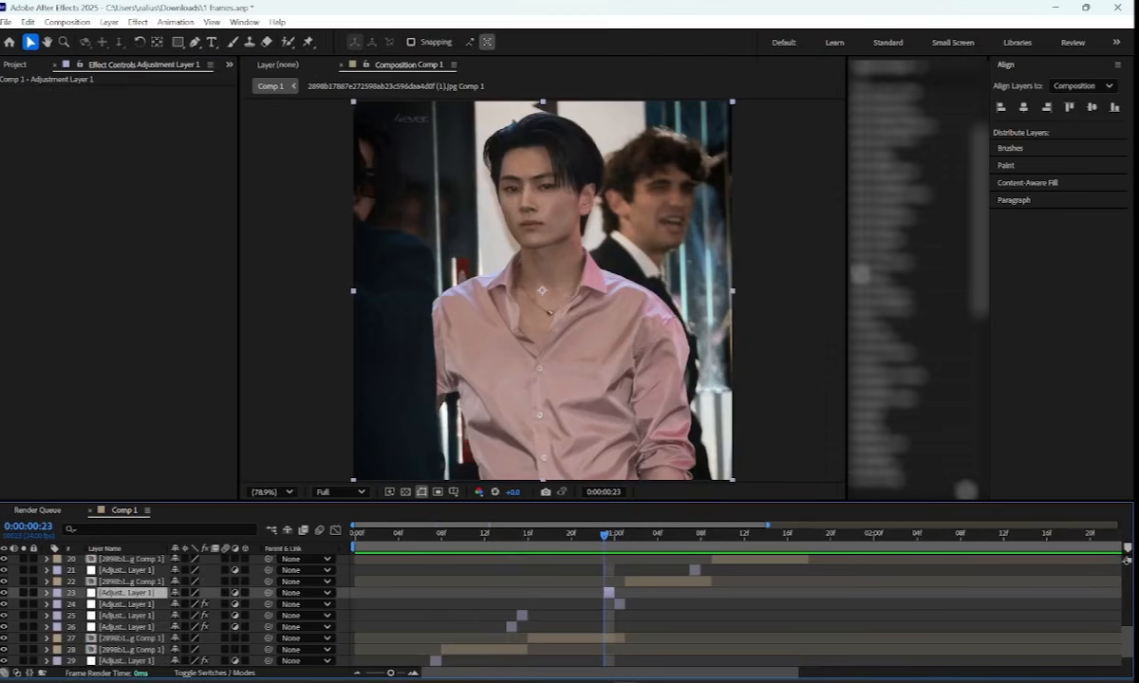
left_click(898, 79)
type("scanlines")
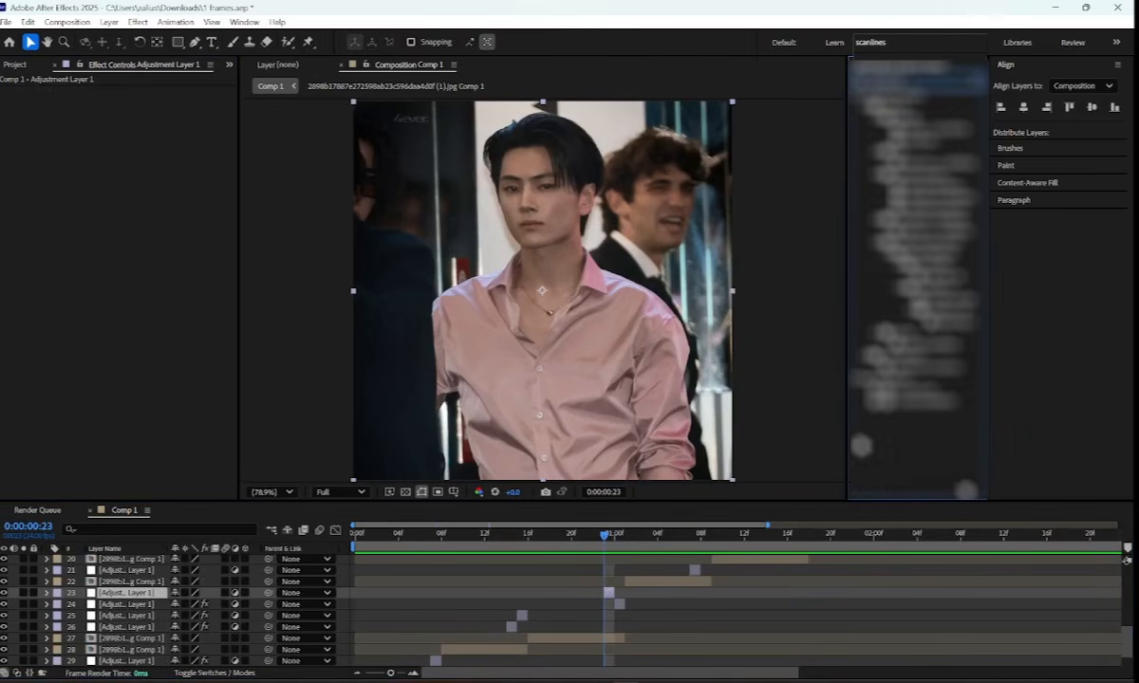
double_click(918, 387)
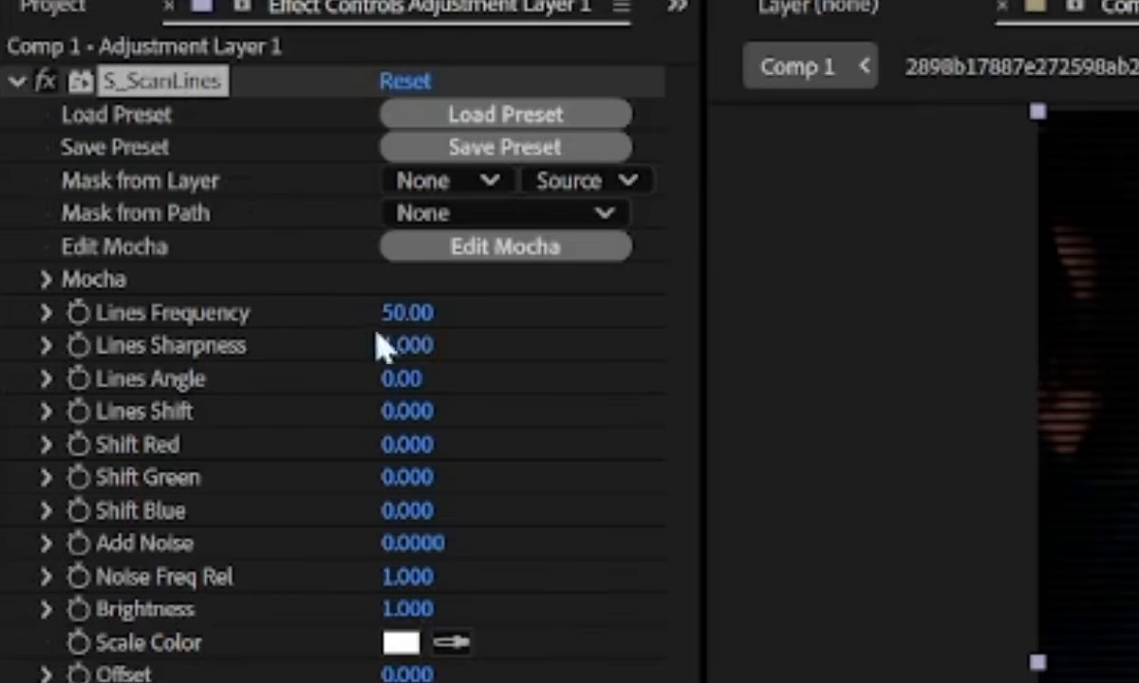
Set the scan lines' Lines Frequency to 87 and Lines Angle to 90
left_click_drag(433, 312, 501, 325)
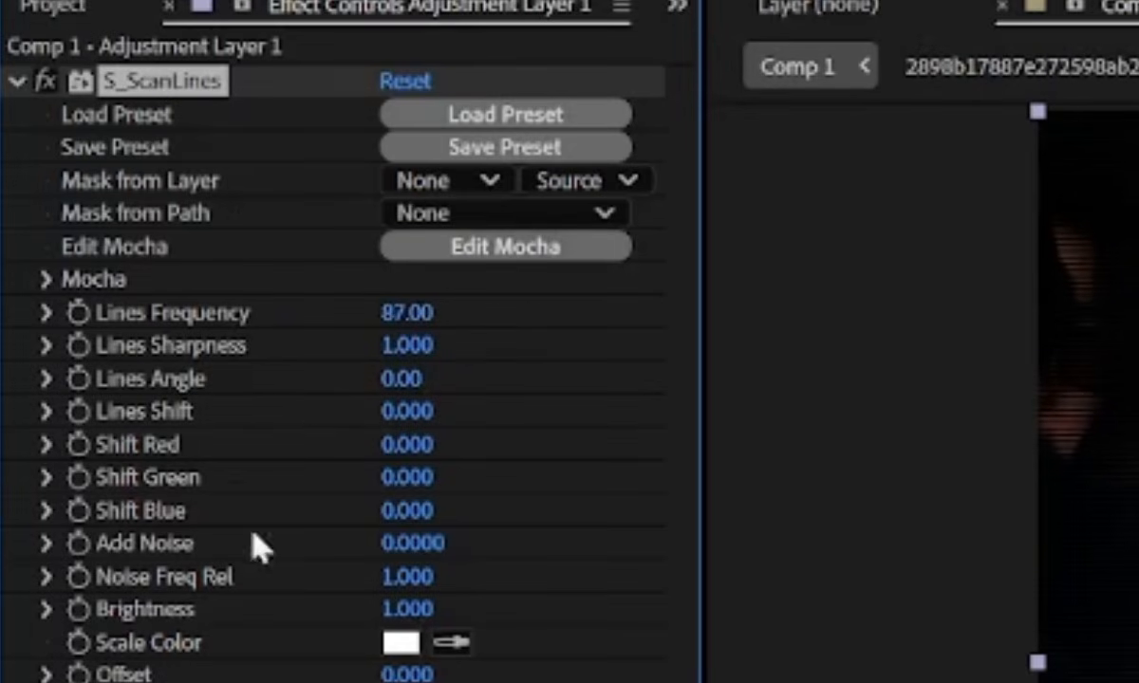
left_click(406, 377)
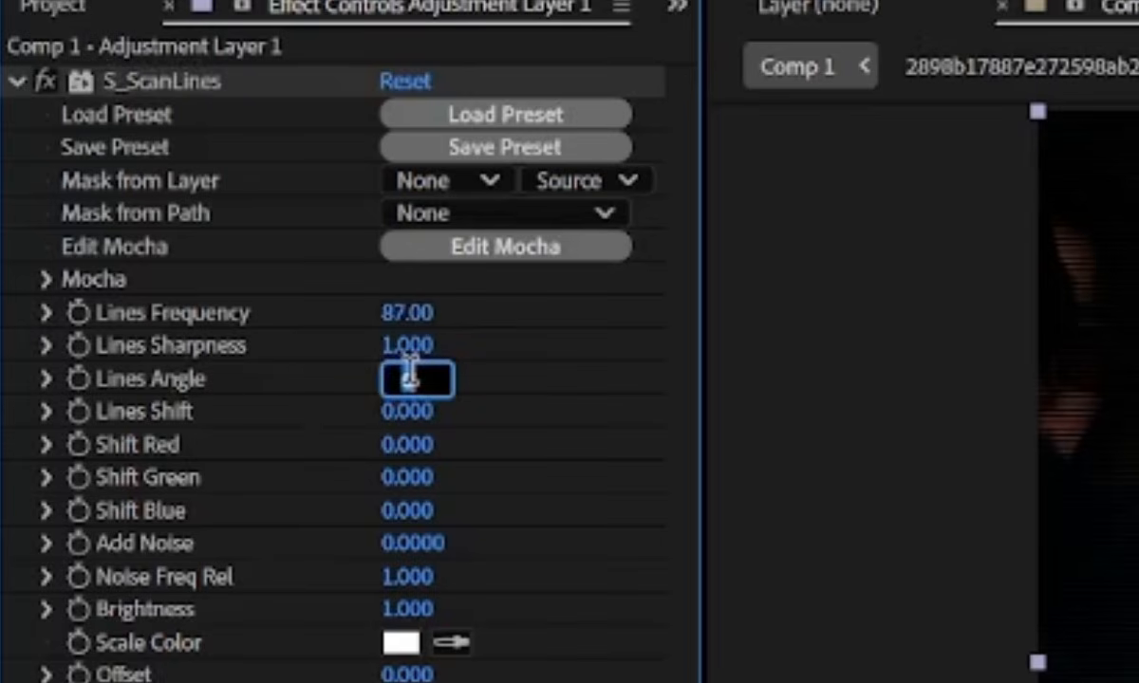
type("90")
key("Return")
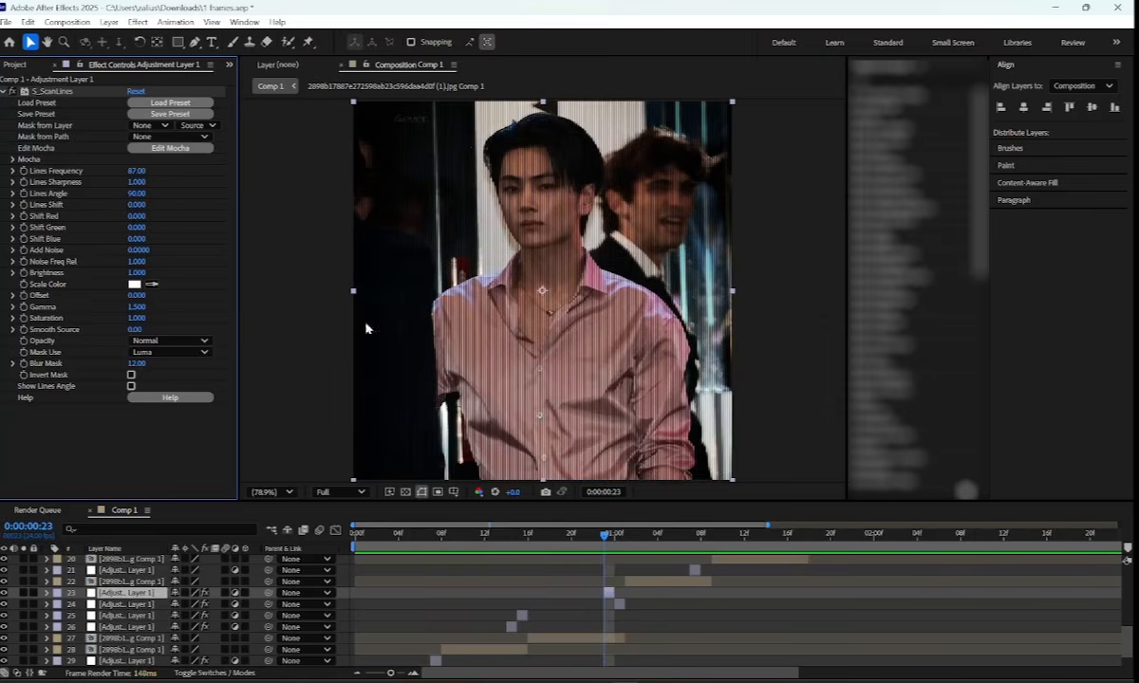
Apply the BCC Scanline effect to the one-frame adjustment layer at 0:00:01:07
key("ctrl+z")
left_click(695, 571)
left_click(695, 534)
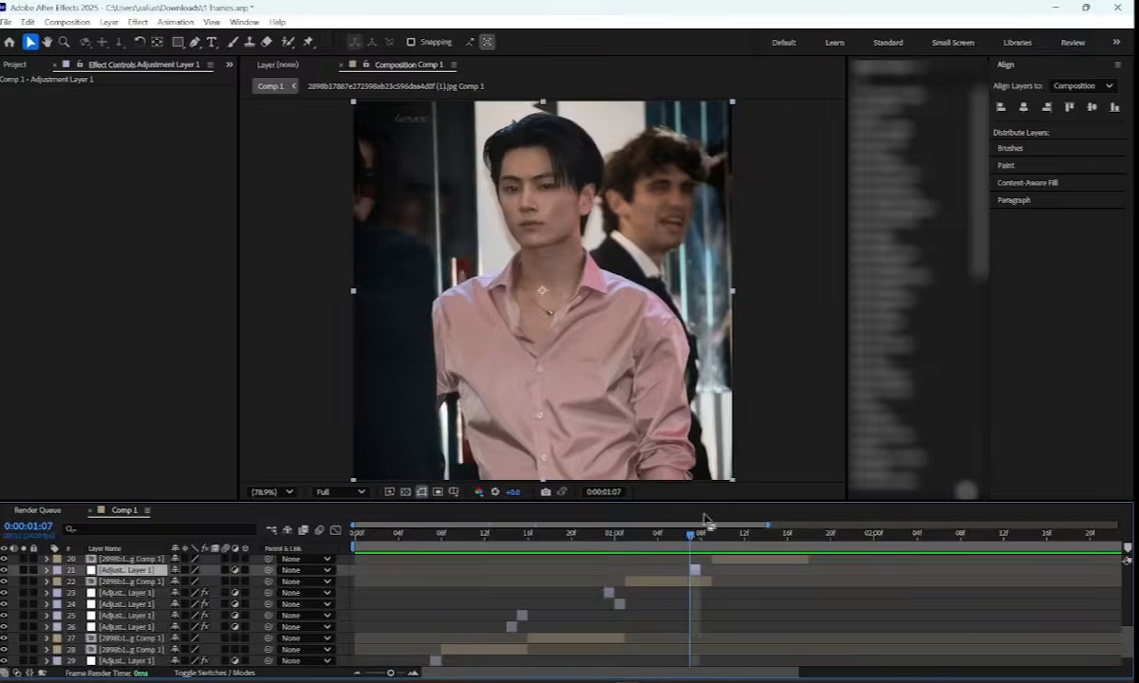
left_click(913, 81)
type("bcc scan")
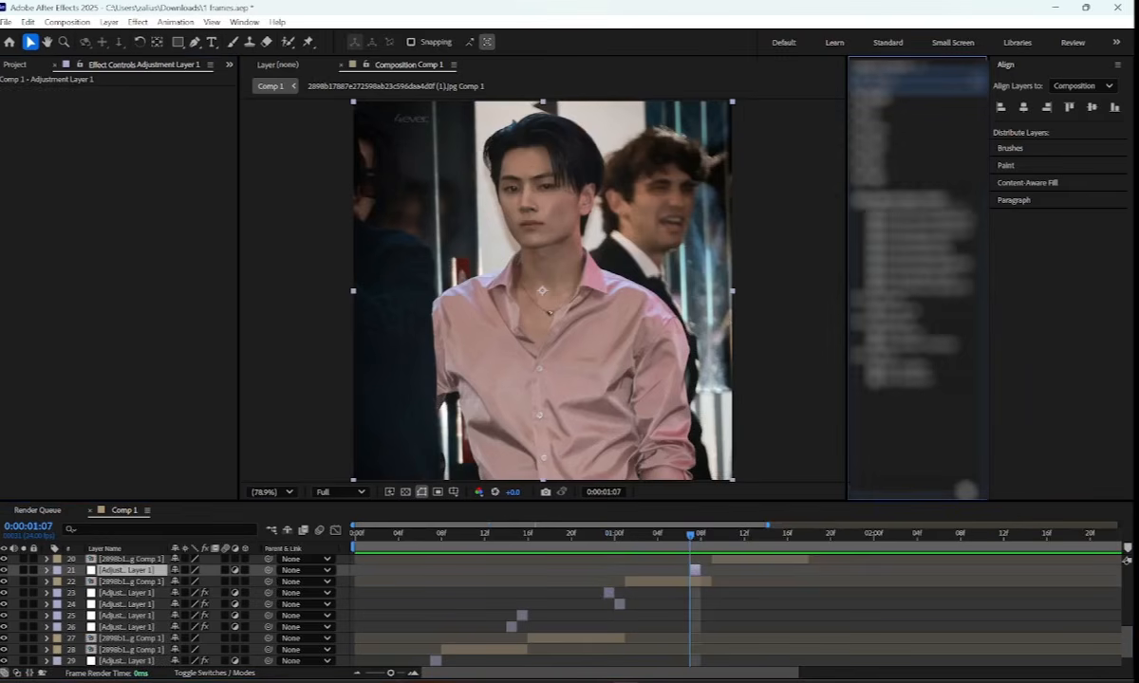
double_click(897, 107)
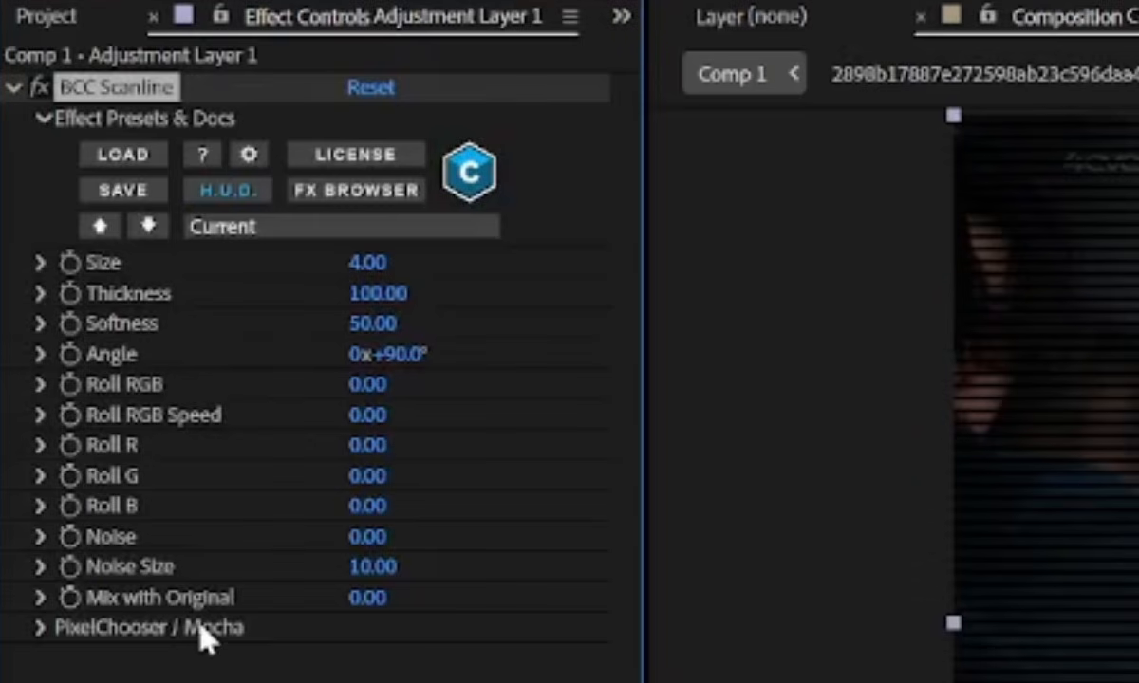
Try a BCC Scanline Size of 95.8, settle on a Size of 9, and lower the Thickness to 41
mouse_move(372, 253)
left_mouse_down()
mouse_move(401, 255)
mouse_move(378, 259)
left_mouse_up()
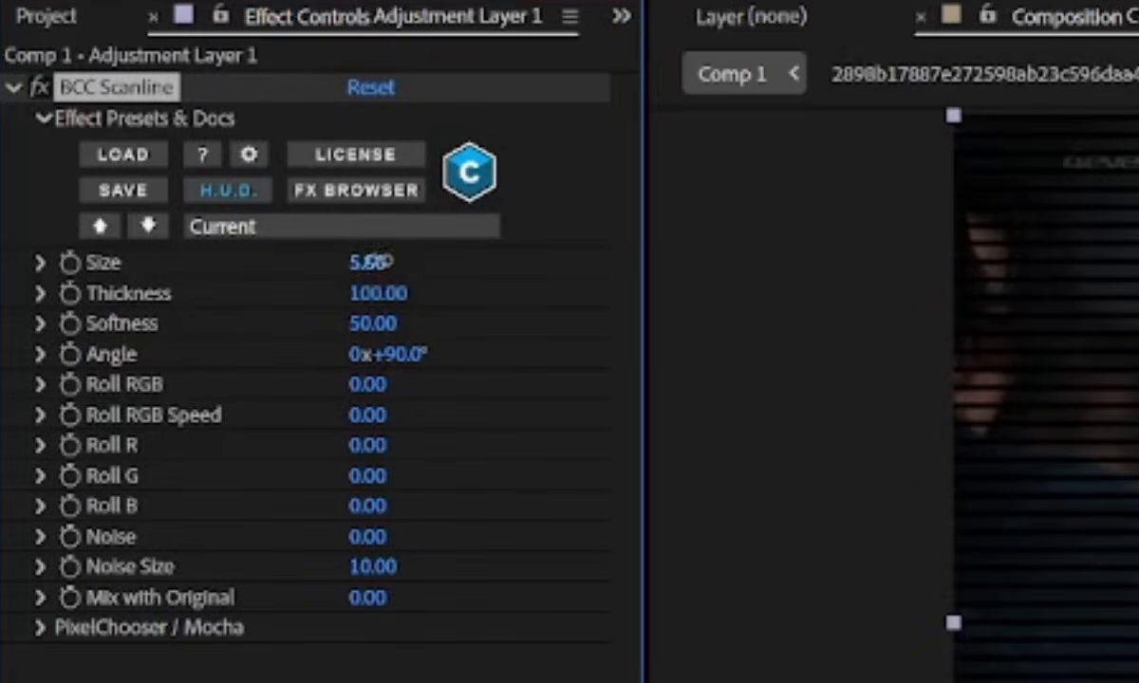
left_click(378, 259)
type("95.8")
key("Return")
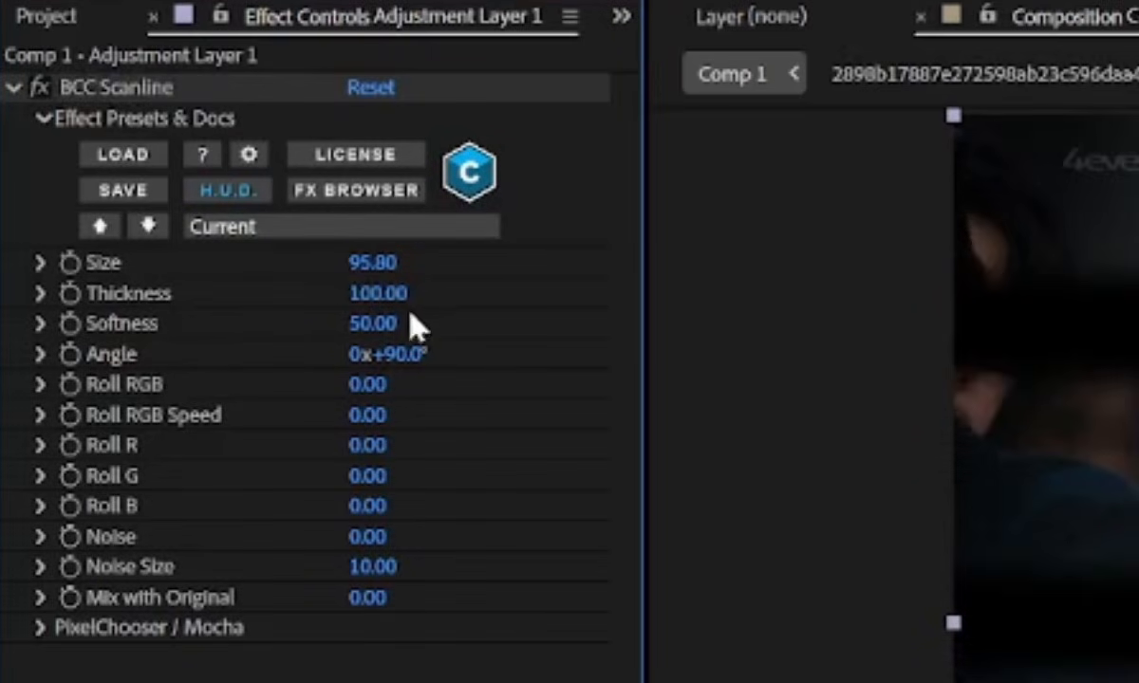
left_click(370, 261)
type("9")
key("Return")
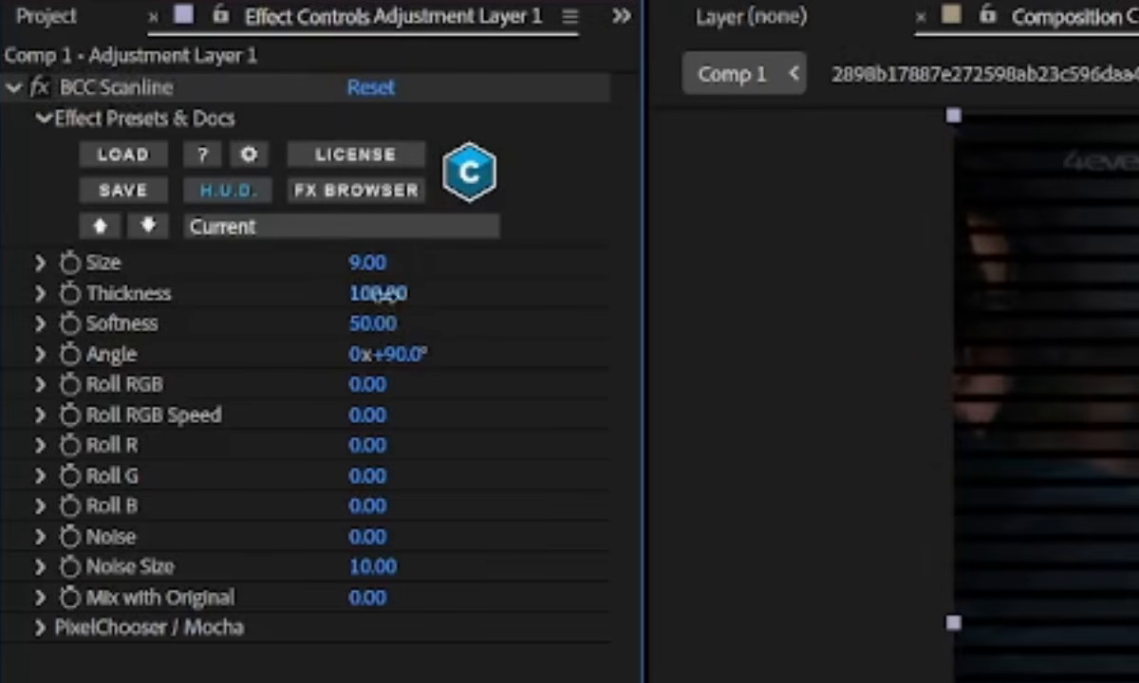
left_click_drag(380, 294, 387, 323)
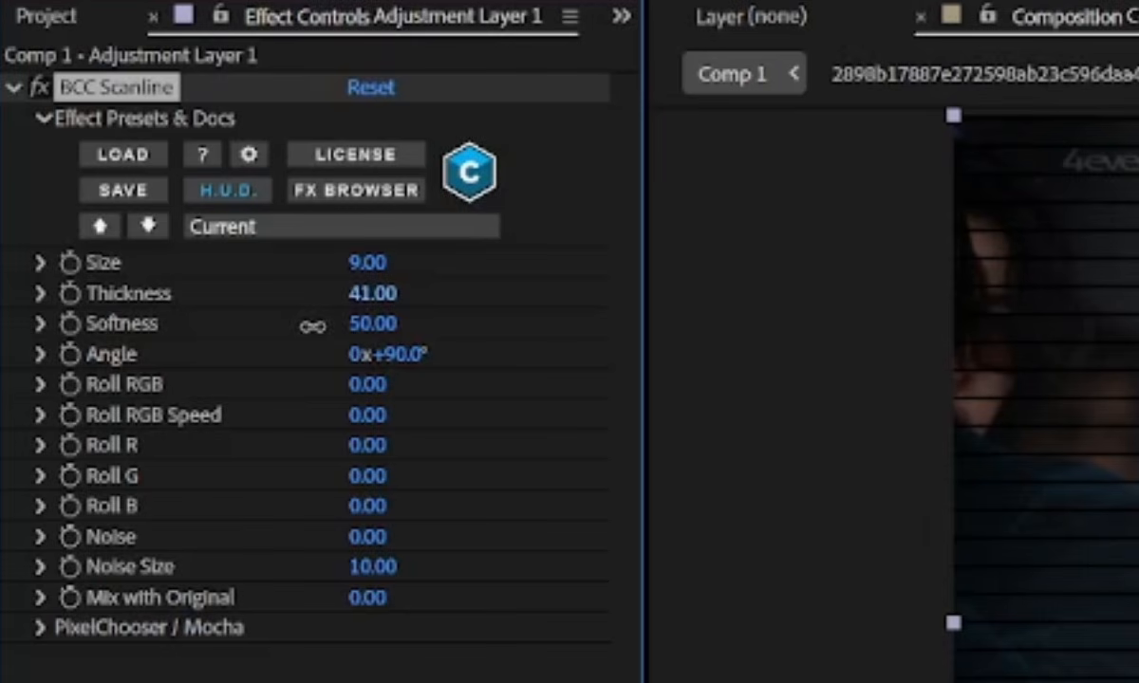
Try a BCC Scanline Angle of 0° and return it to 90°
left_click(413, 355)
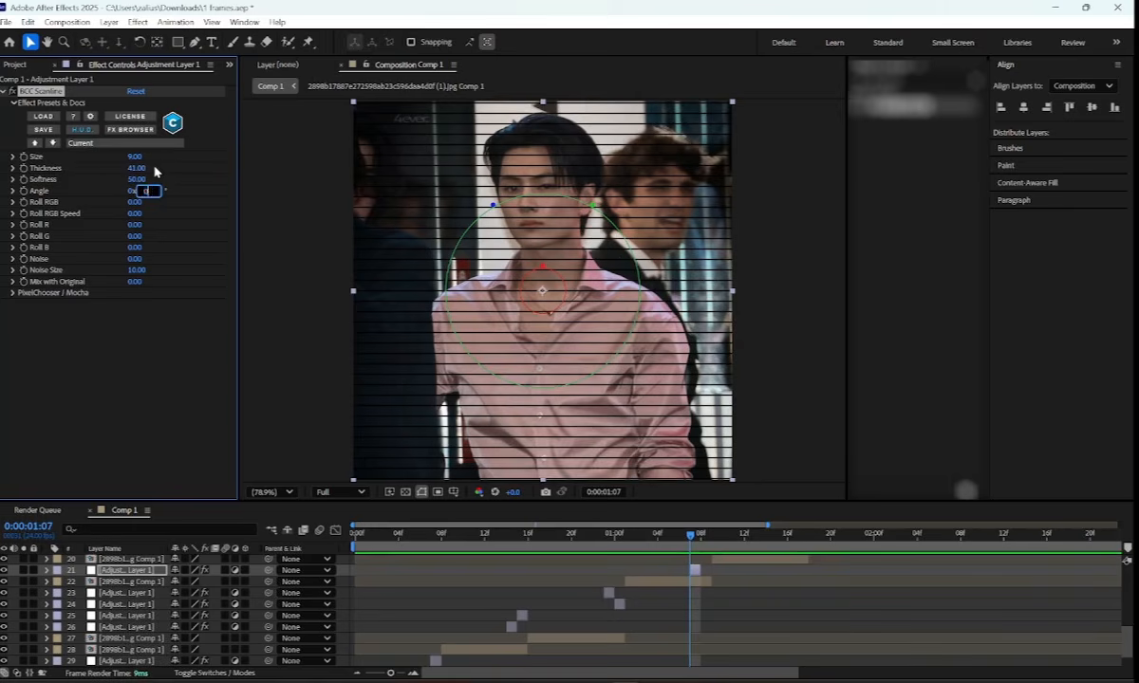
type("0")
key("Return")
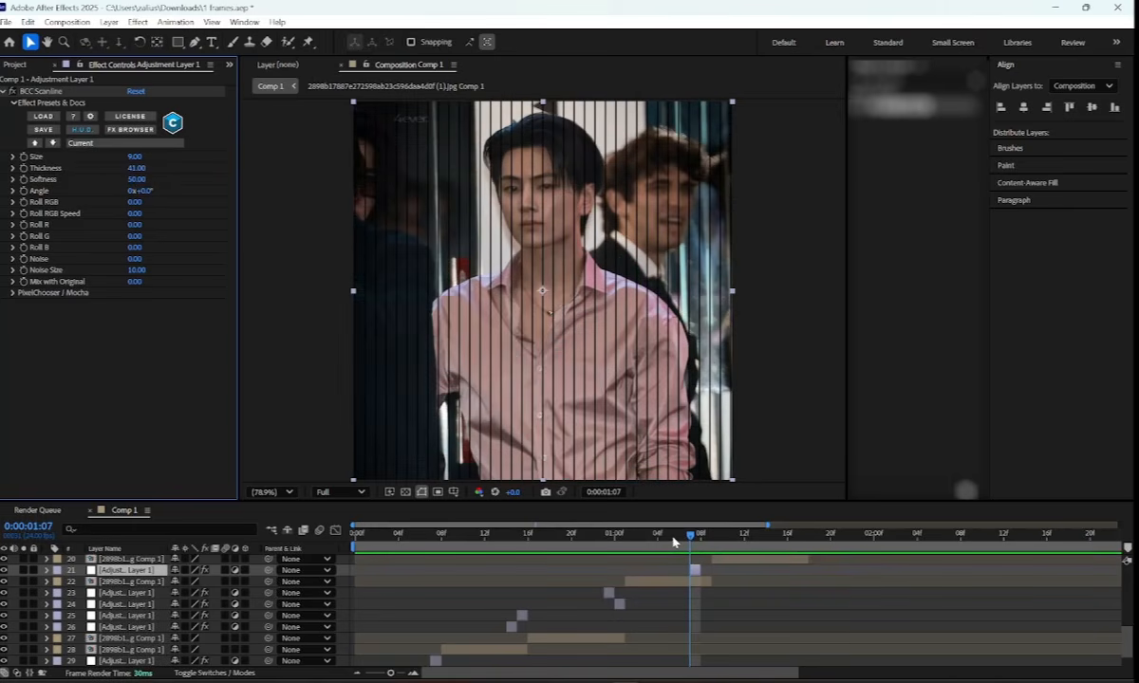
left_click(143, 191)
type("90")
key("Return")
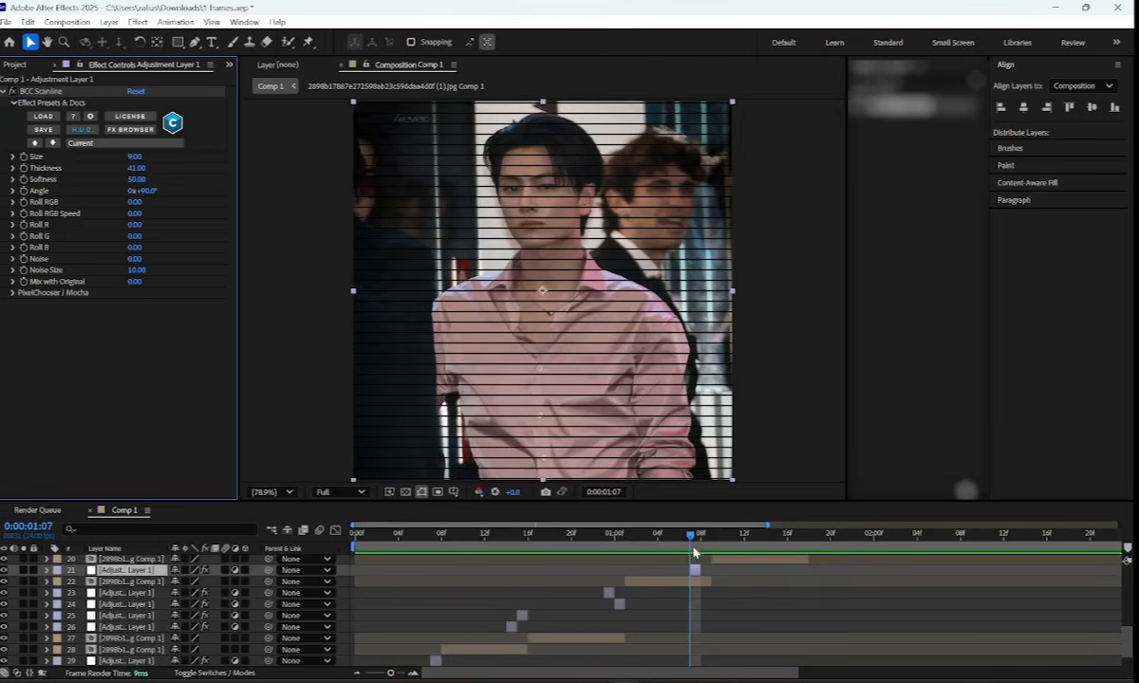
Apply the Motion Tile effect to the one-frame adjustment layer at 0:00:01:15
scroll(702, 560, "up", 3)
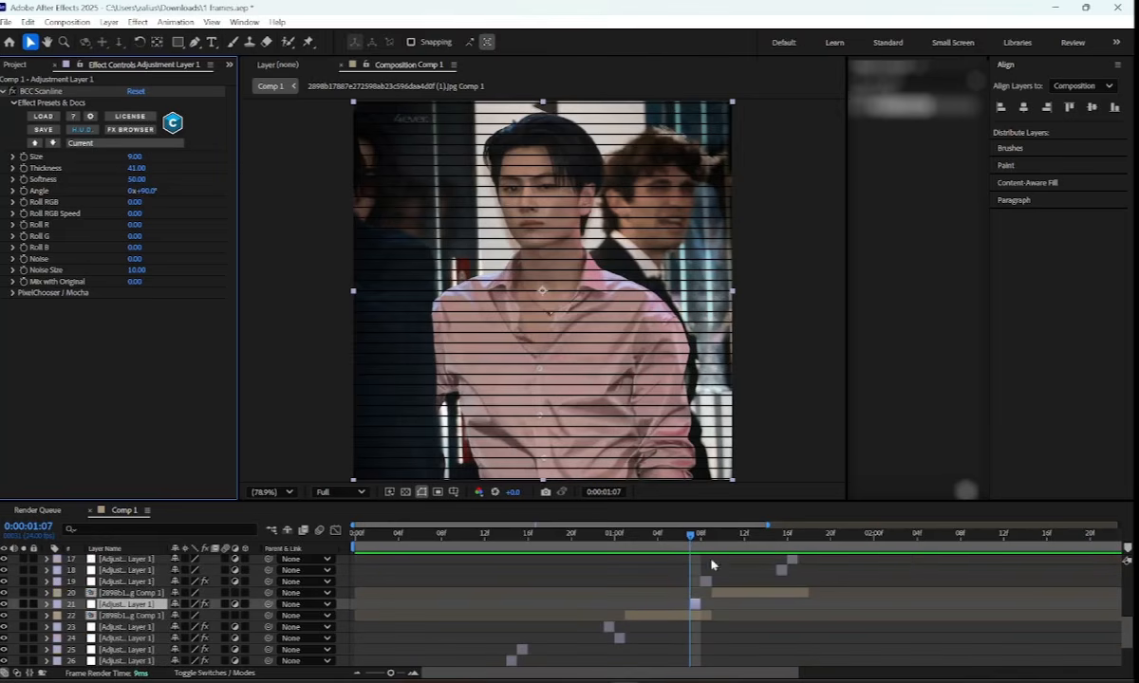
left_click(779, 540)
scroll(793, 579, "up", 3)
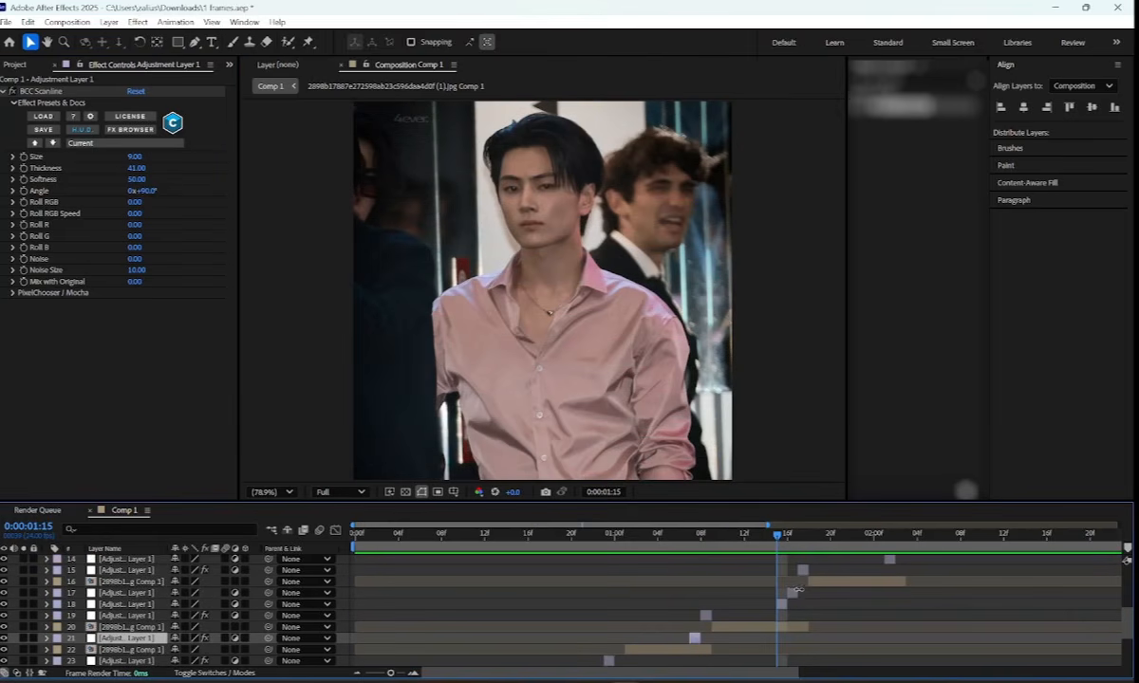
left_click(781, 603)
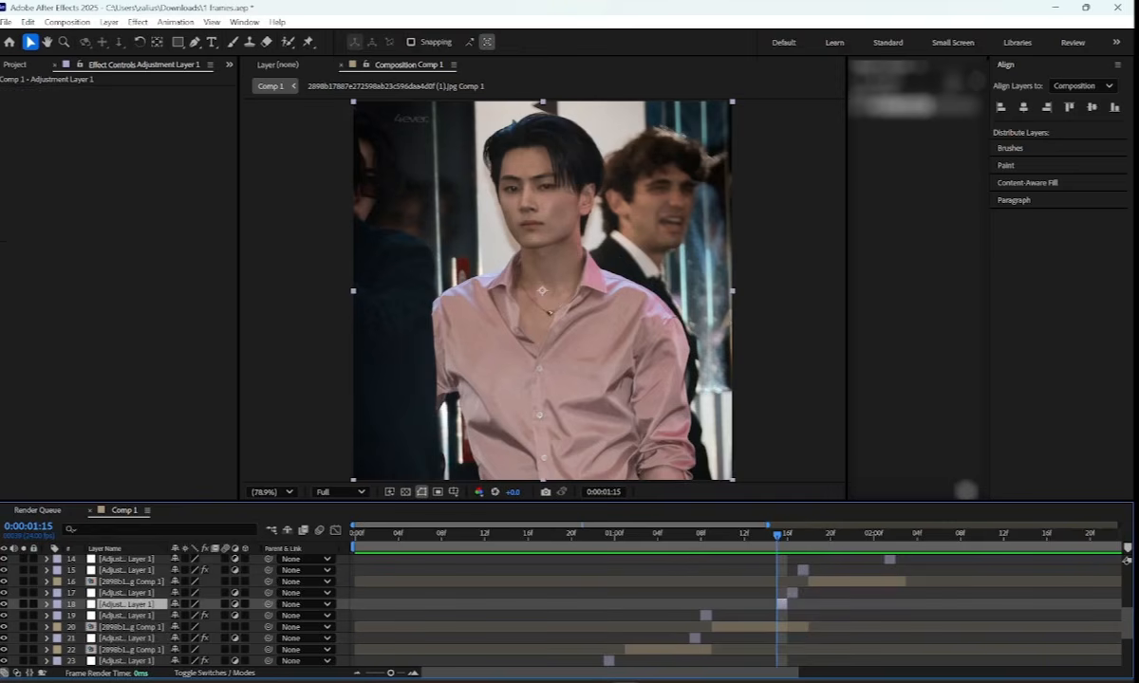
type("motion")
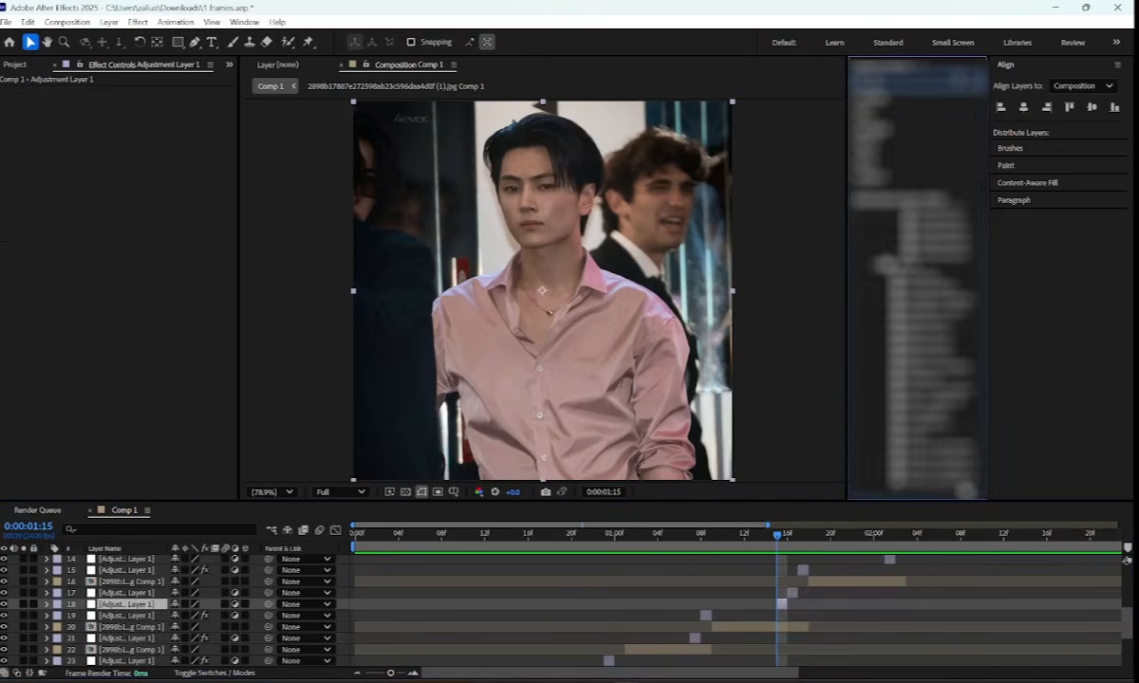
double_click(903, 235)
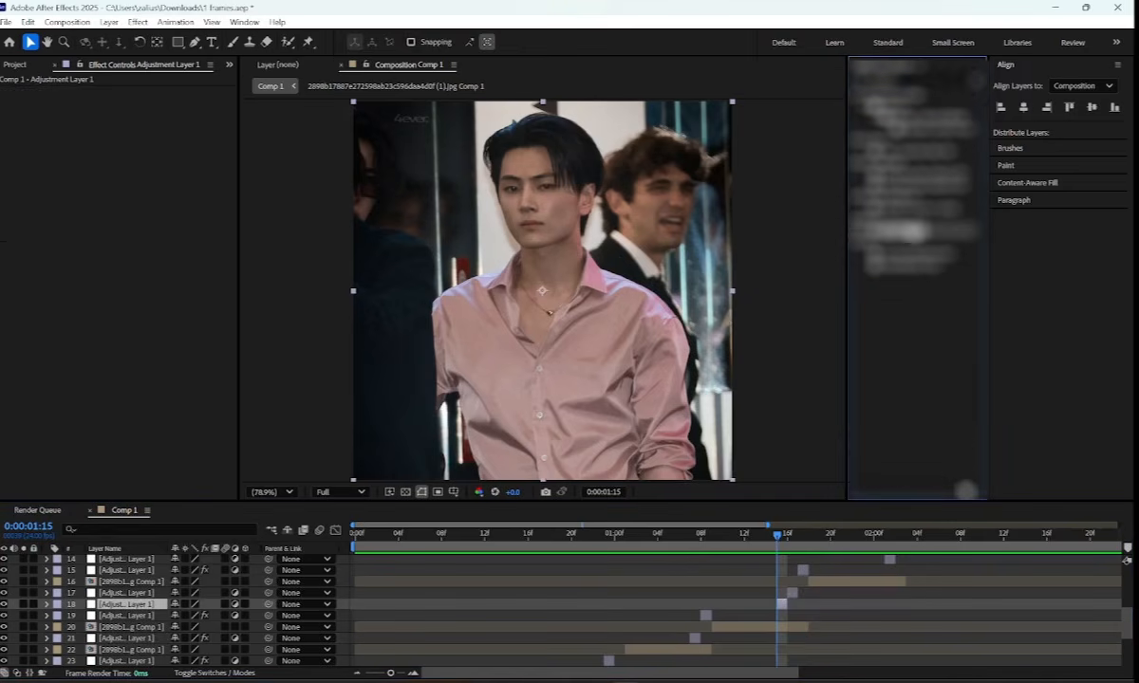
Find the Transform effect and add it below Motion Tile on the same adjustment layer
left_click(978, 81)
type("noise")
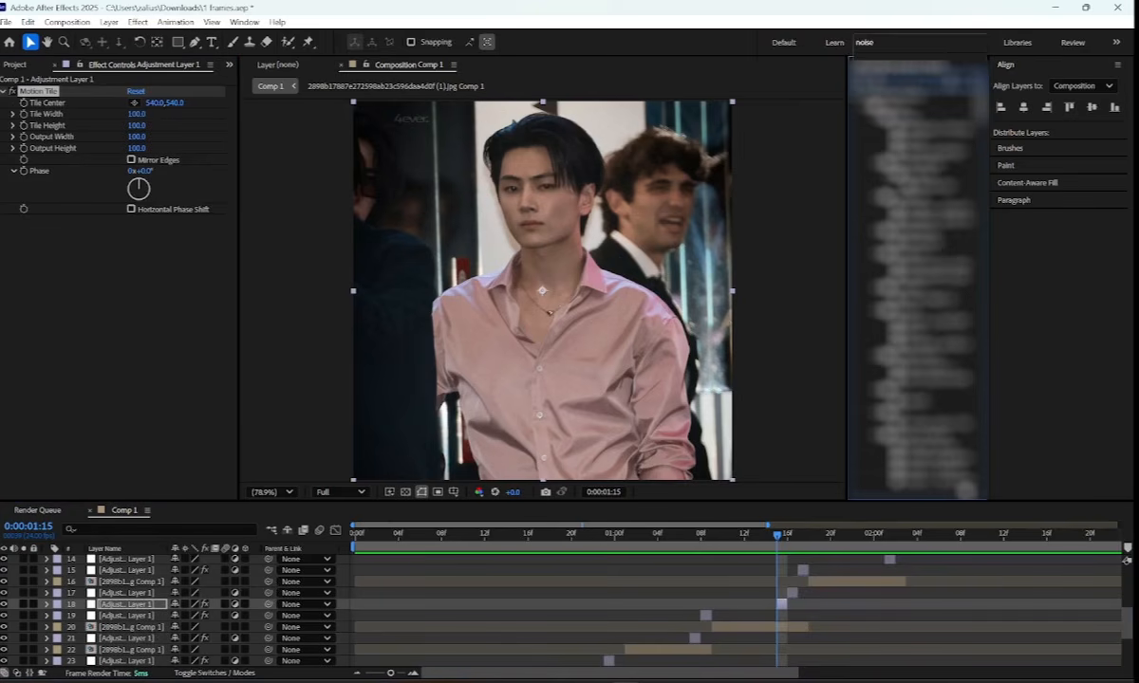
key("BackSpace")
type("transfo")
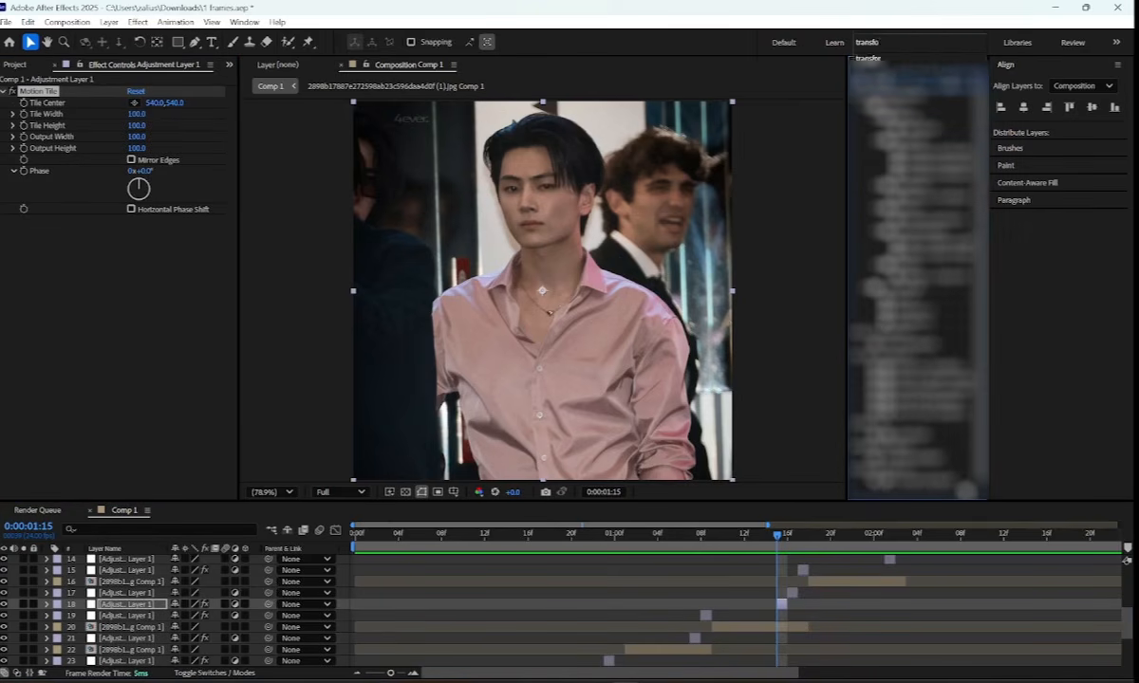
left_click(955, 82)
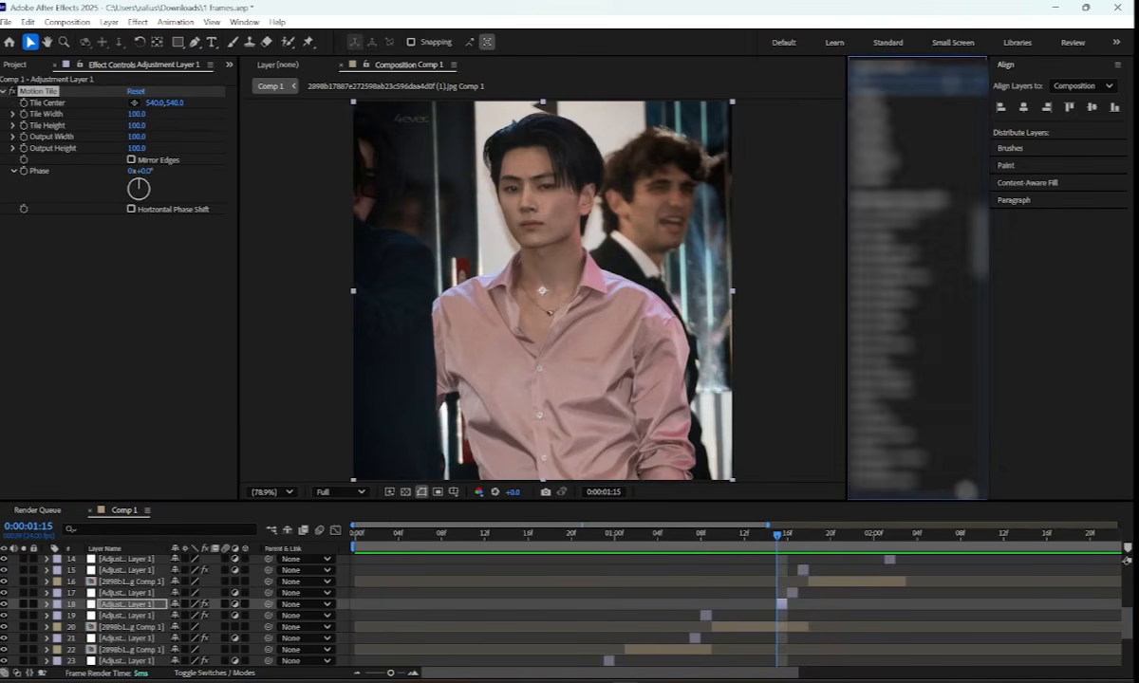
type("op")
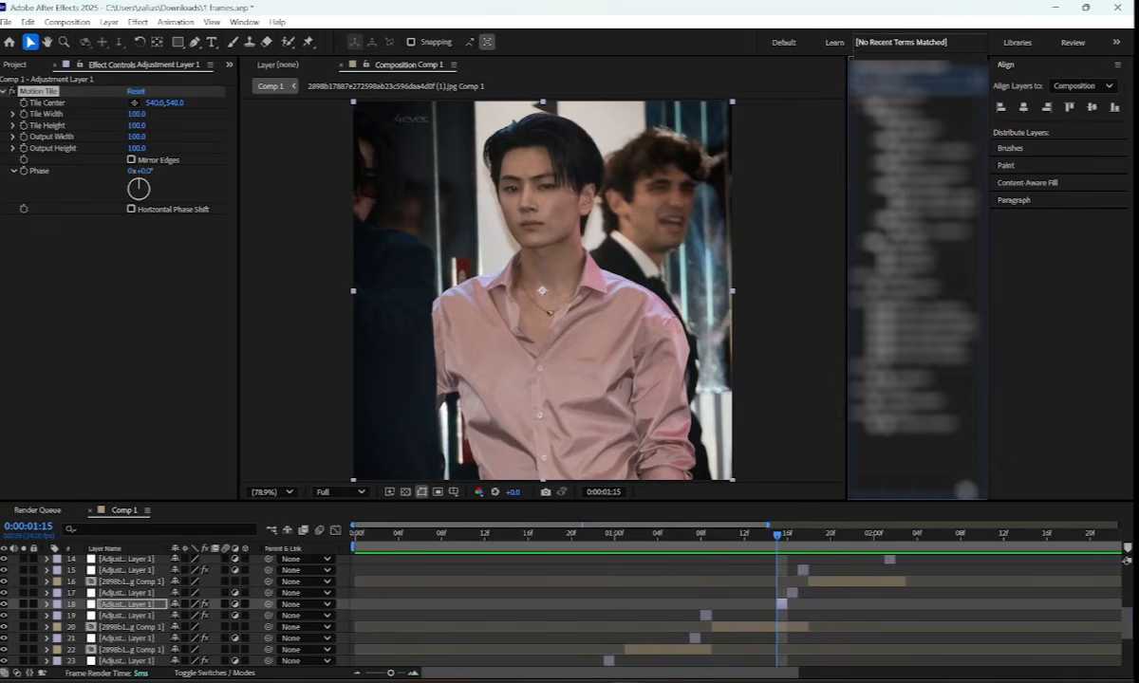
double_click(900, 378)
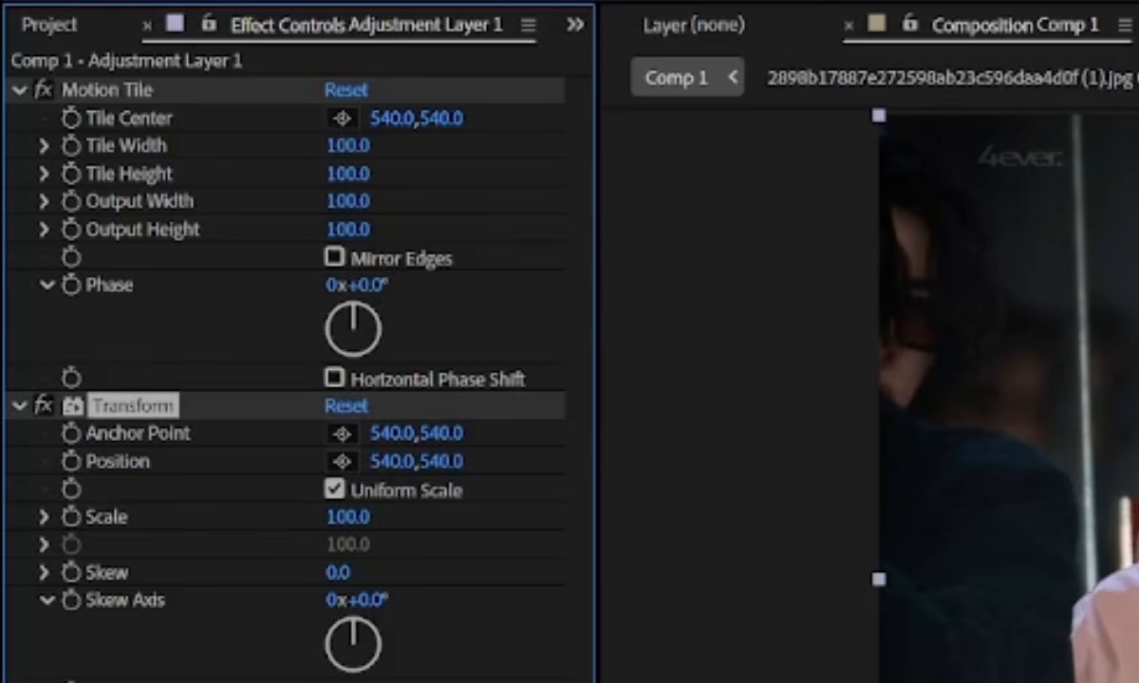
Turn off Uniform Scale in the Transform effect and set its Scale Width to 90
left_click(335, 490)
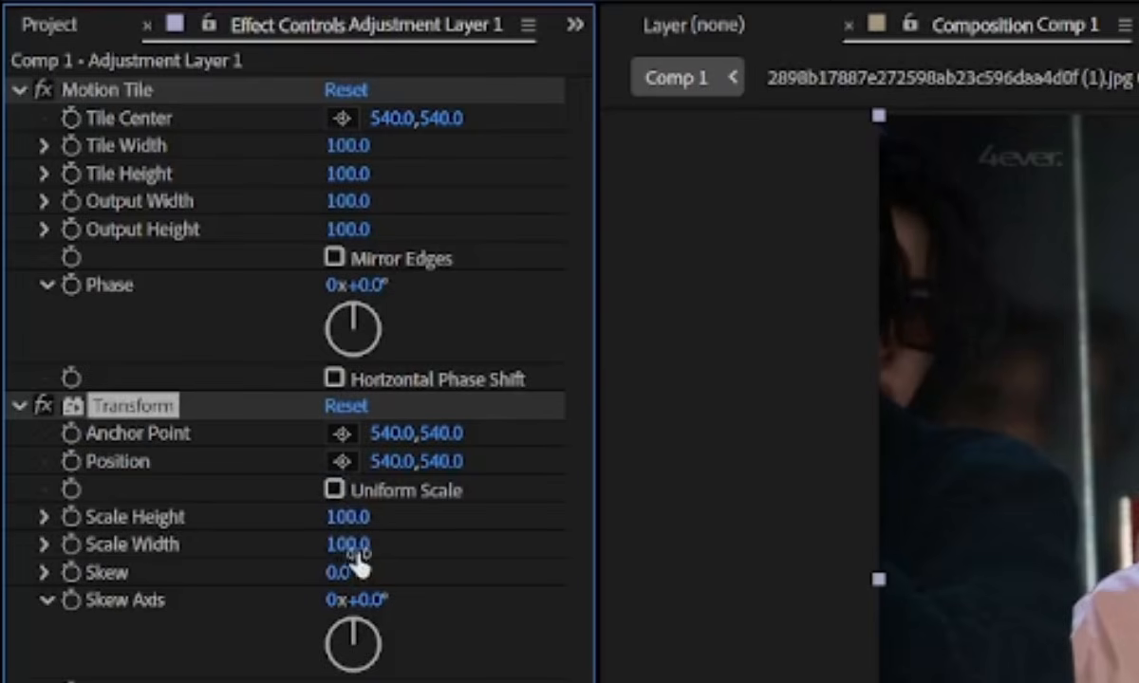
left_click_drag(356, 546, 352, 546)
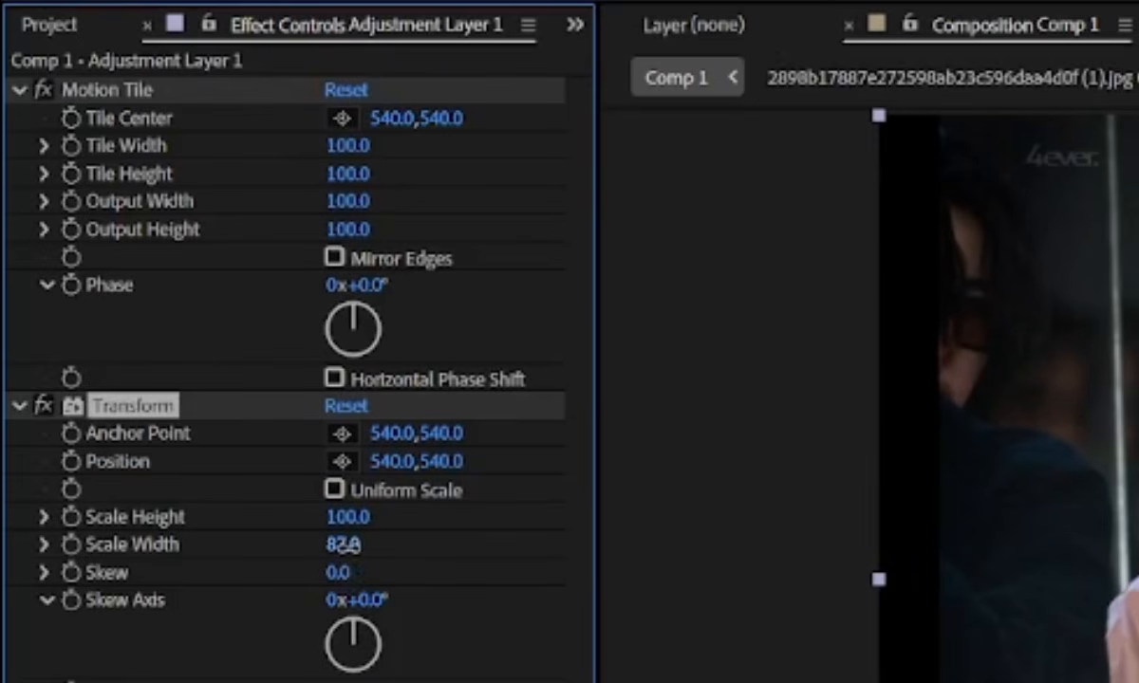
left_click(349, 544)
type("90")
key("Return")
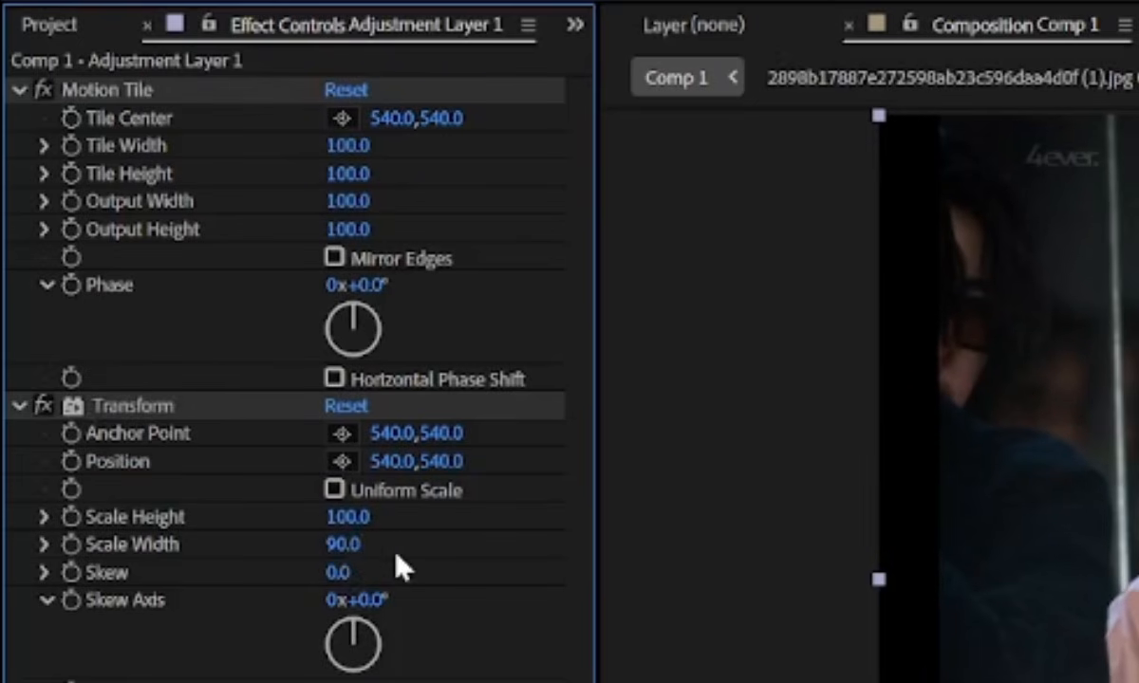
Enable Mirror Edges in Motion Tile and set Output Width to 200 and Output Height to 170
left_click(340, 254)
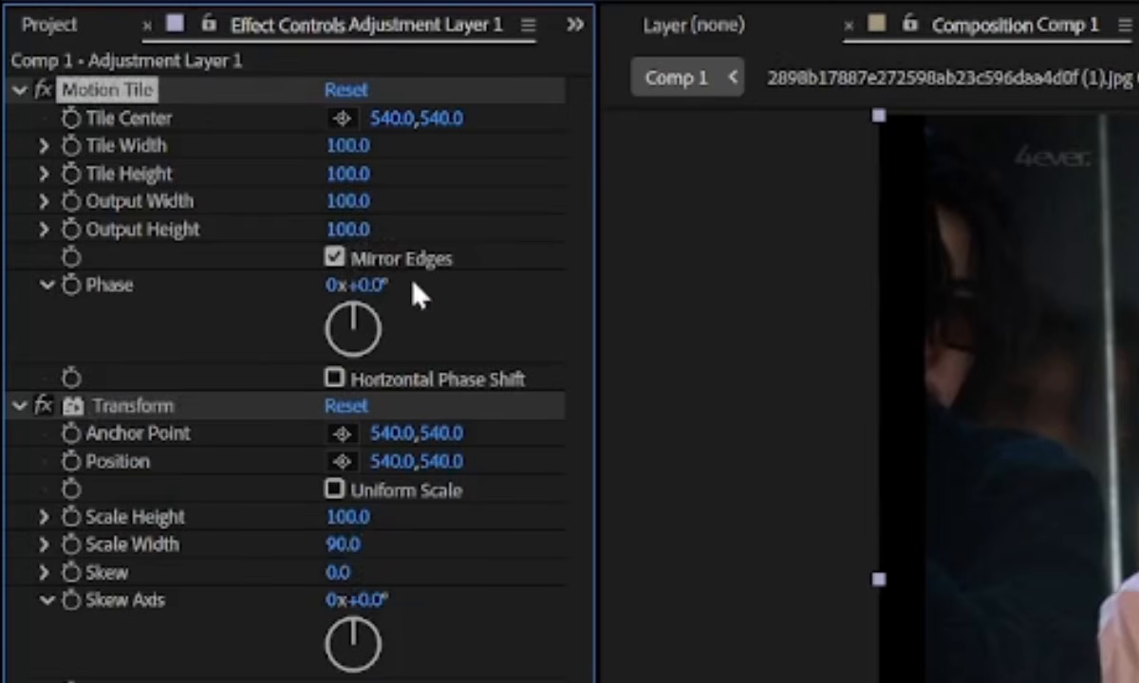
left_click(351, 202)
type("200")
key("Return")
left_click(359, 229)
type("170")
key("Return")
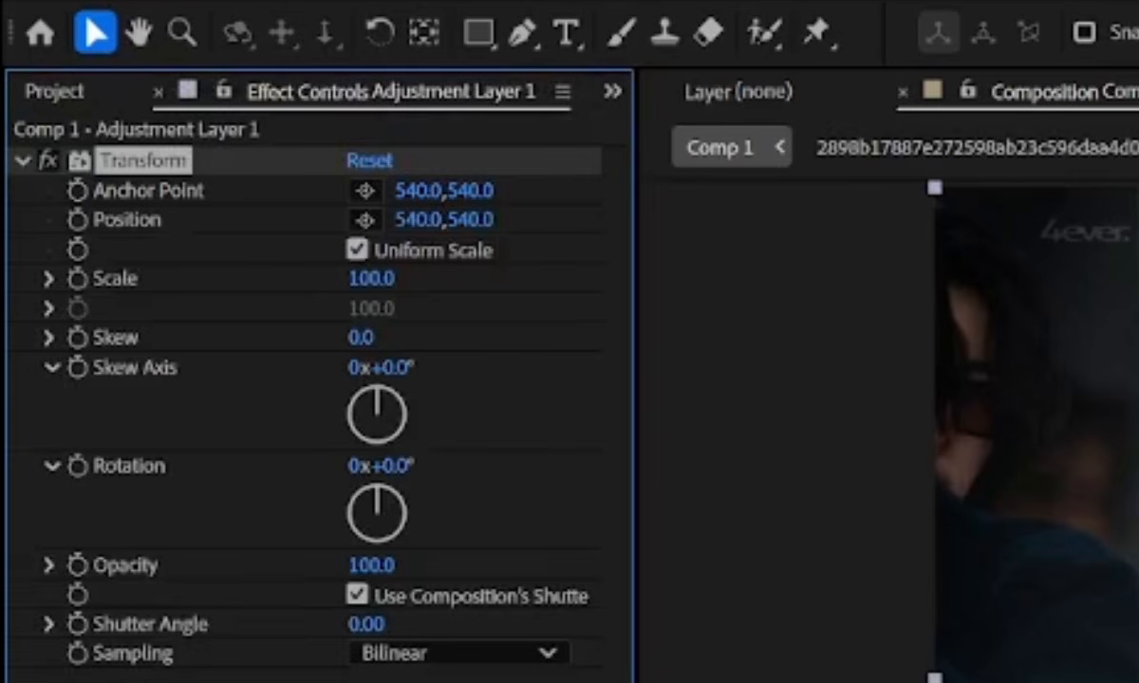
Turn off Uniform Scale in the next adjustment layer's Transform effect, then try a Scale Height of 120 and undo it
left_click(358, 250)
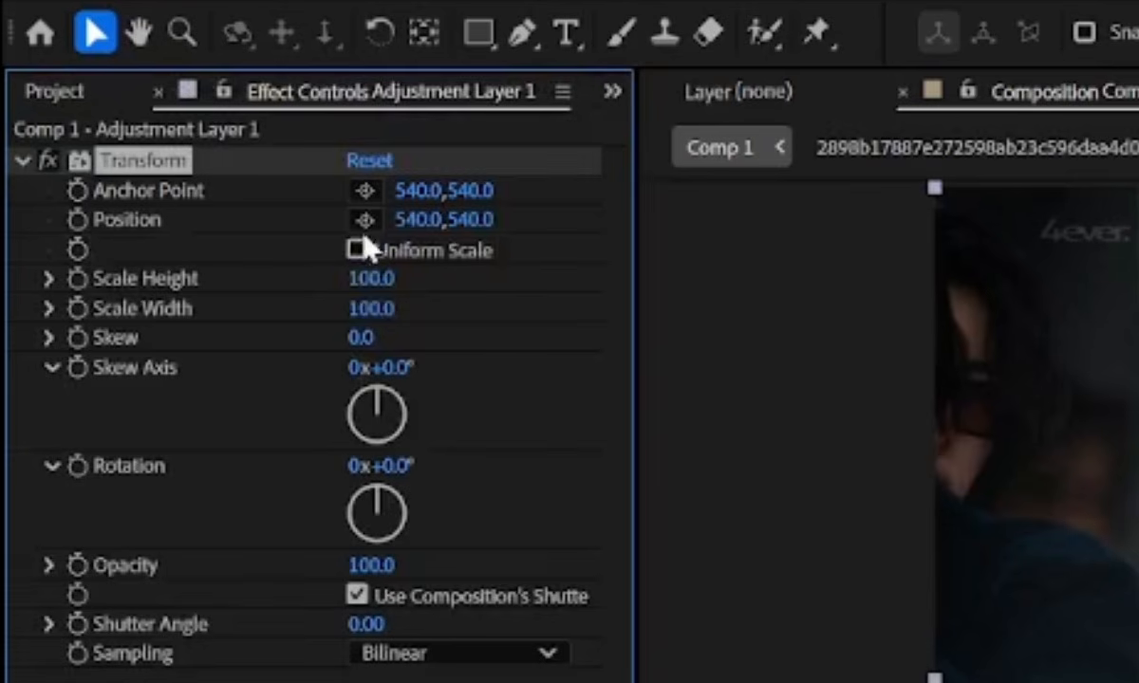
left_click(385, 280)
type("125")
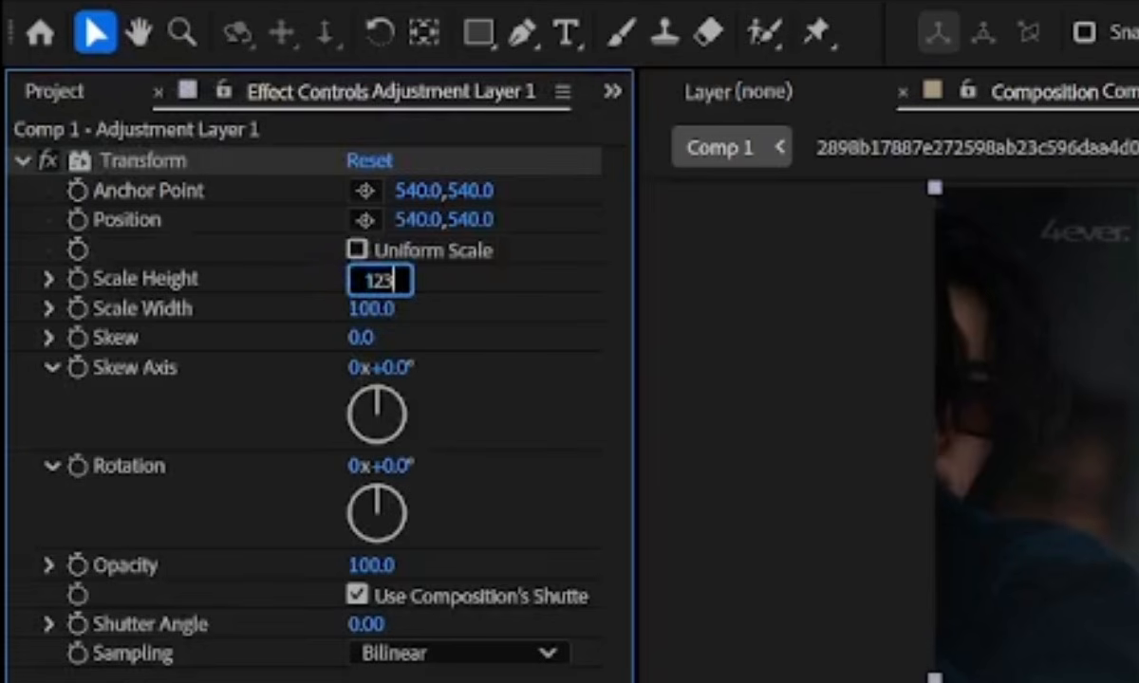
key("BackSpace")
key("BackSpace")
key("BackSpace")
type("120")
key("Return")
key("ctrl+z")
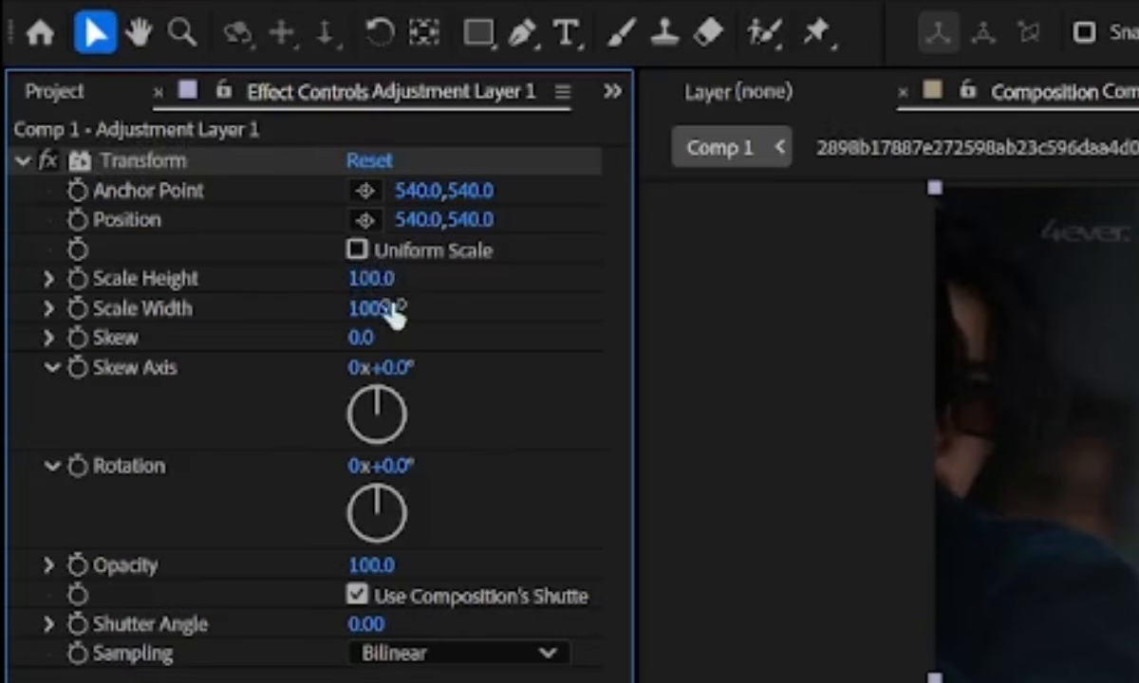
Set the Transform effect's Scale Width to 120
left_click(382, 308)
type("120")
key("Return")
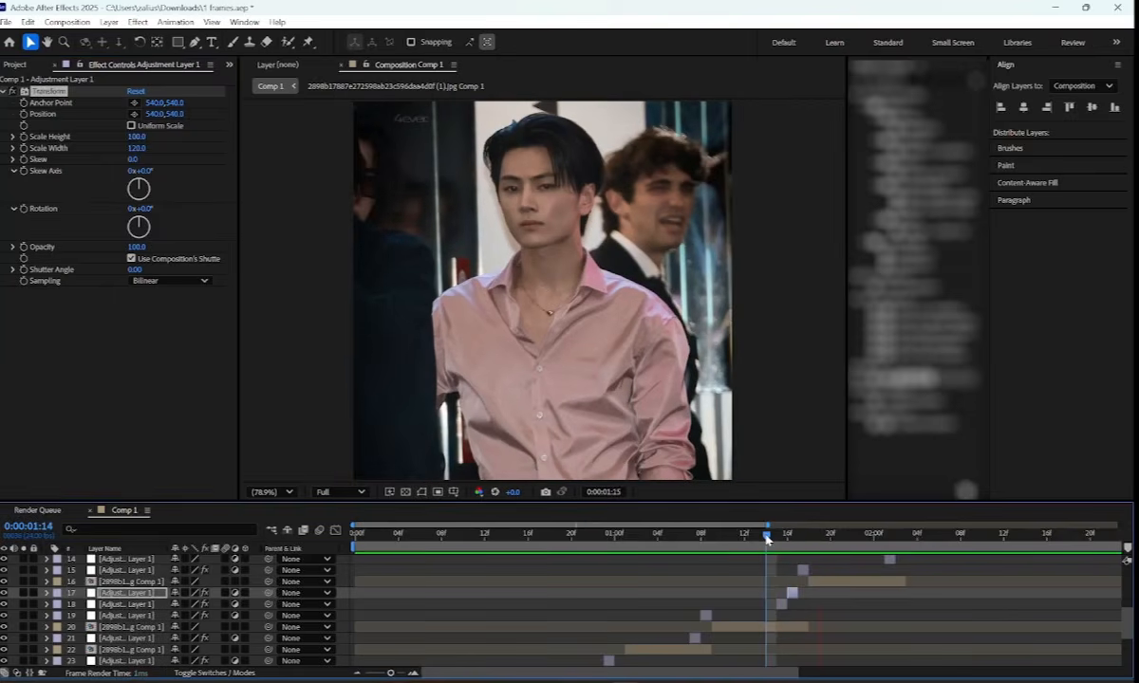
Apply the BCC Radial Blur OBSOLETE effect to the one-frame adjustment layer at 0:00:02:01
left_click_drag(767, 538, 830, 538)
scroll(822, 586, "up", 2)
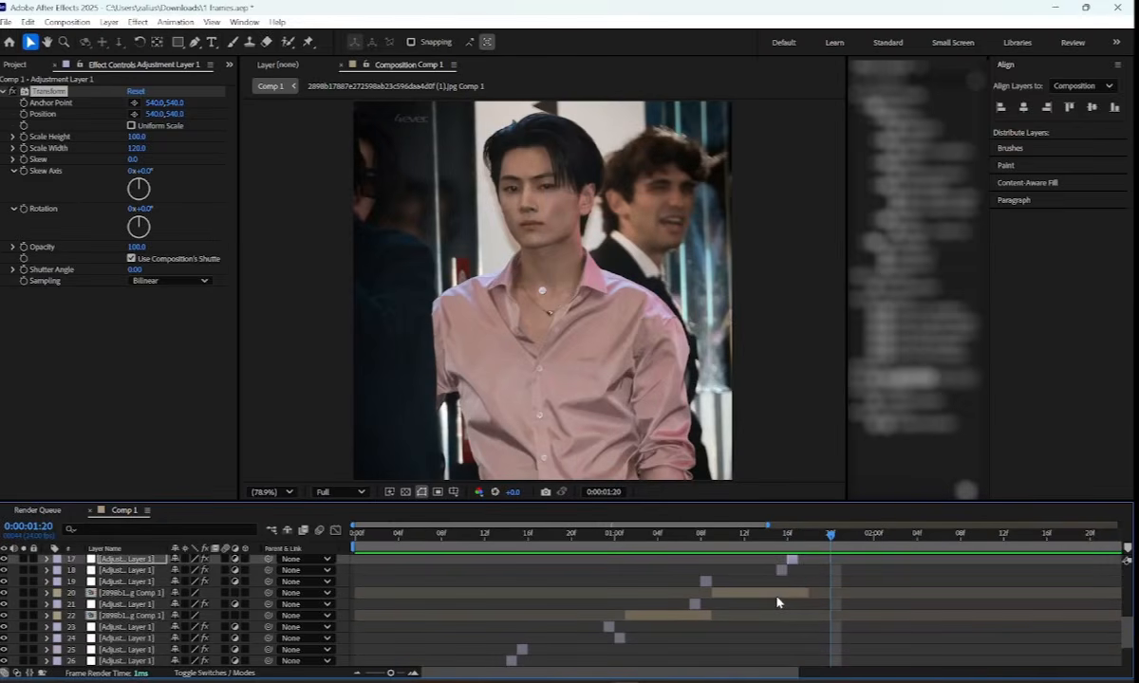
left_click(893, 544)
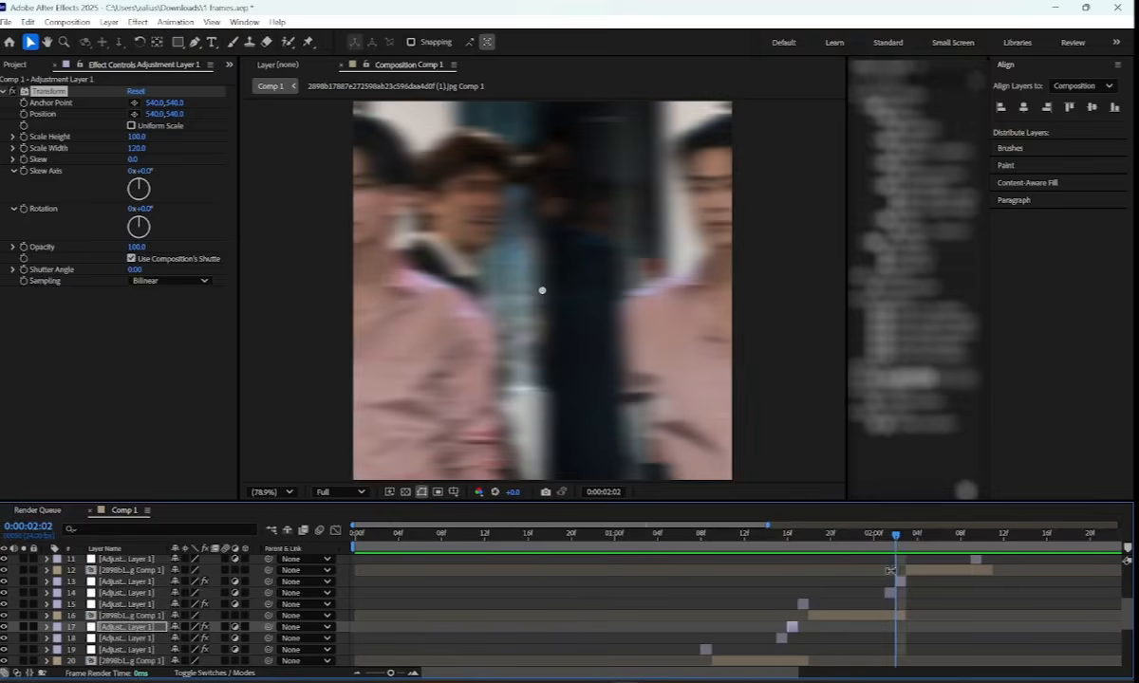
left_click(889, 593)
left_click(886, 539)
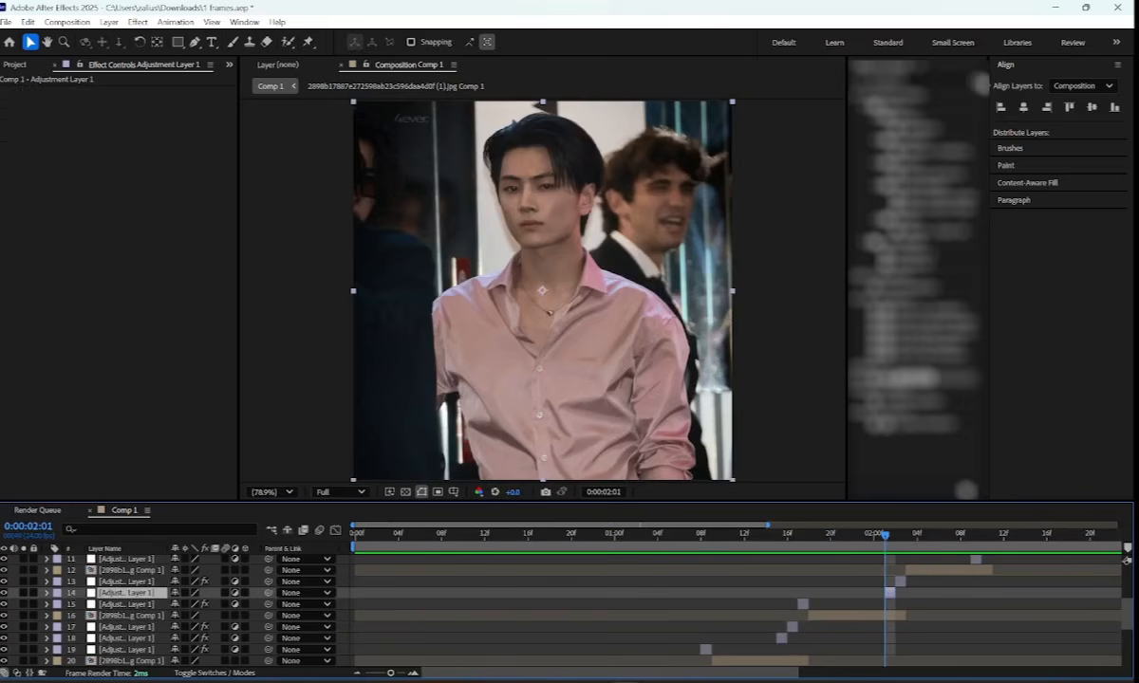
left_click(919, 78)
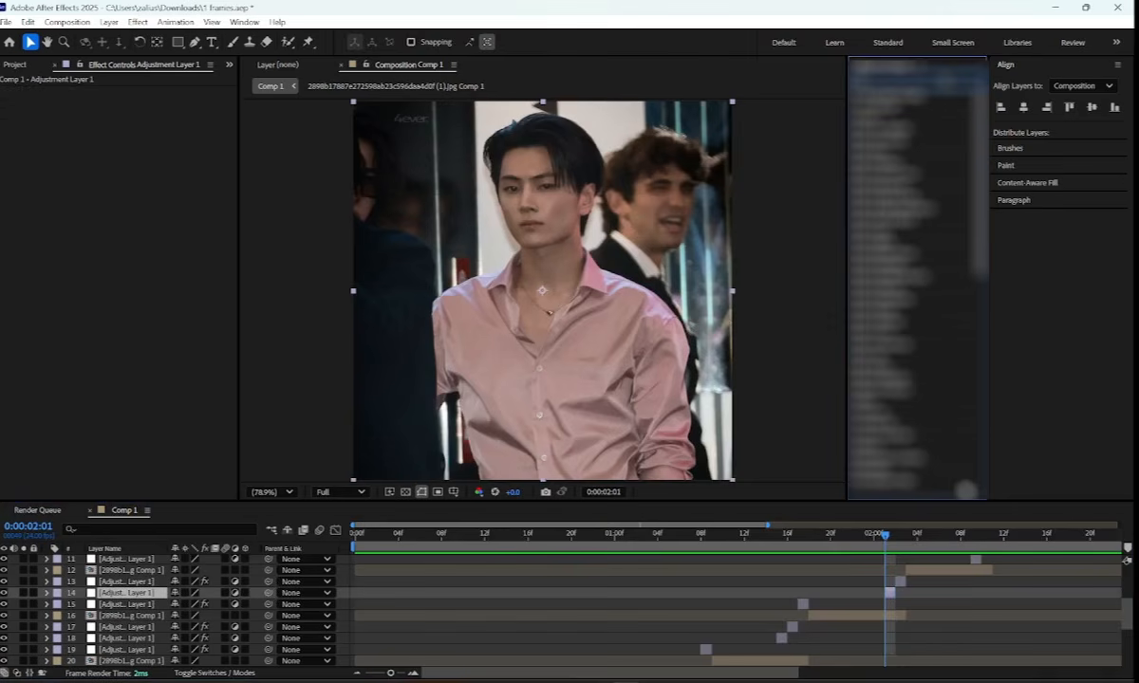
type("transform")
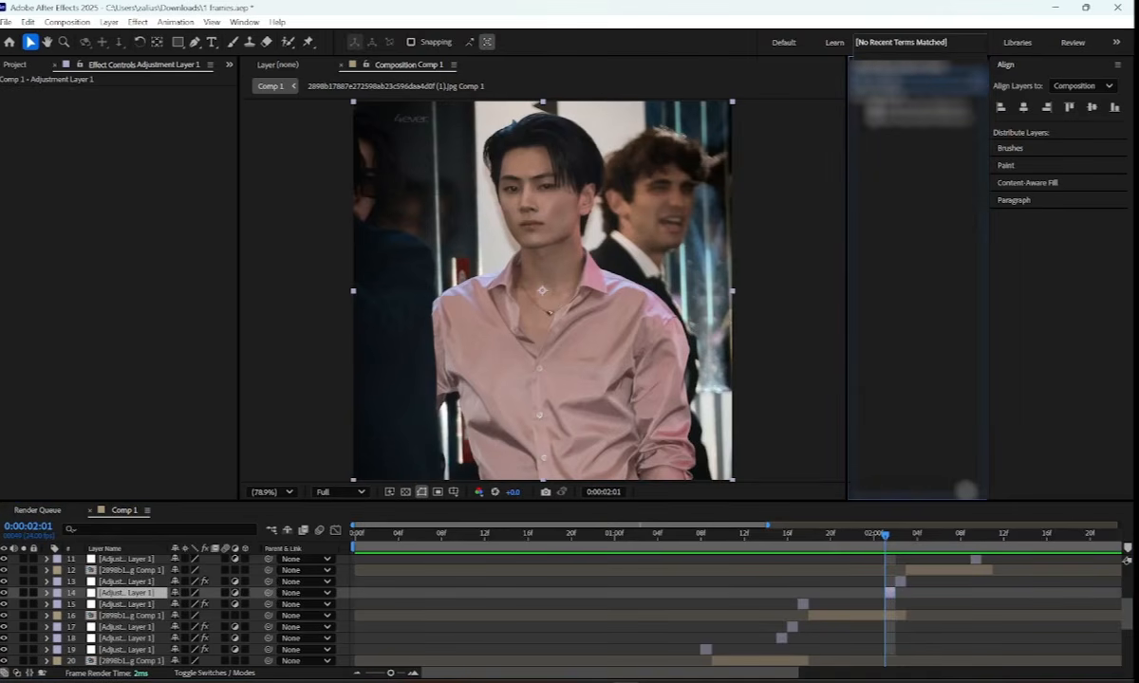
double_click(883, 103)
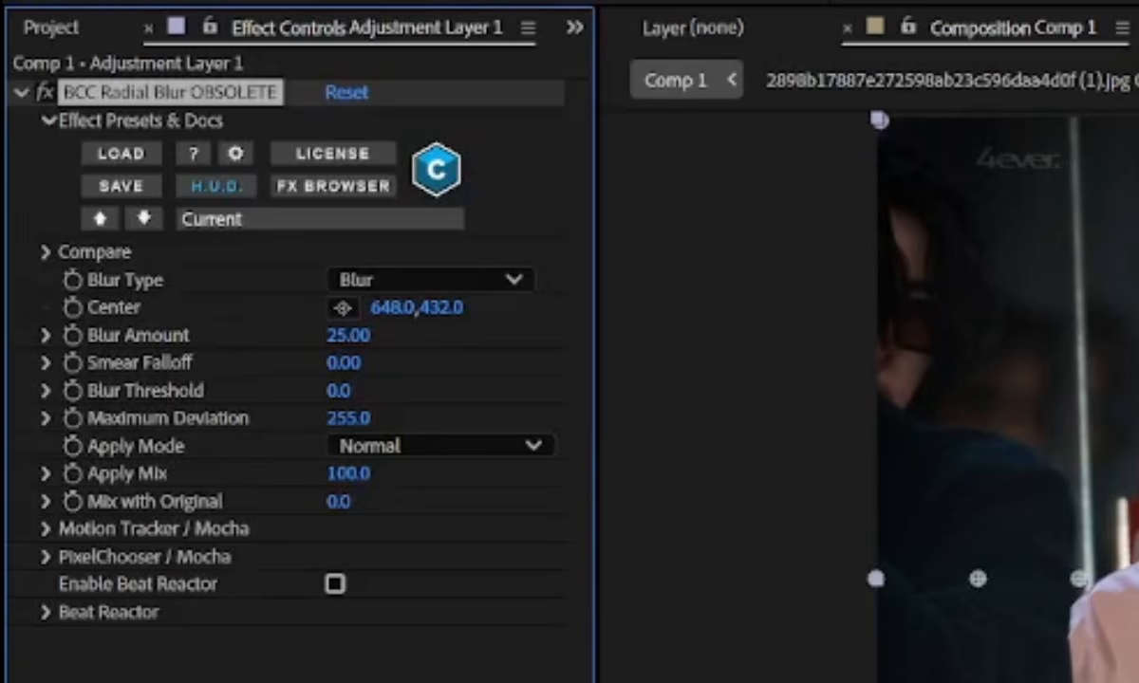
Set the BCC Radial Blur Center to 540, 540 and its Blur Amount to -28, keeping the Blur type
left_click(365, 281)
left_click(392, 316)
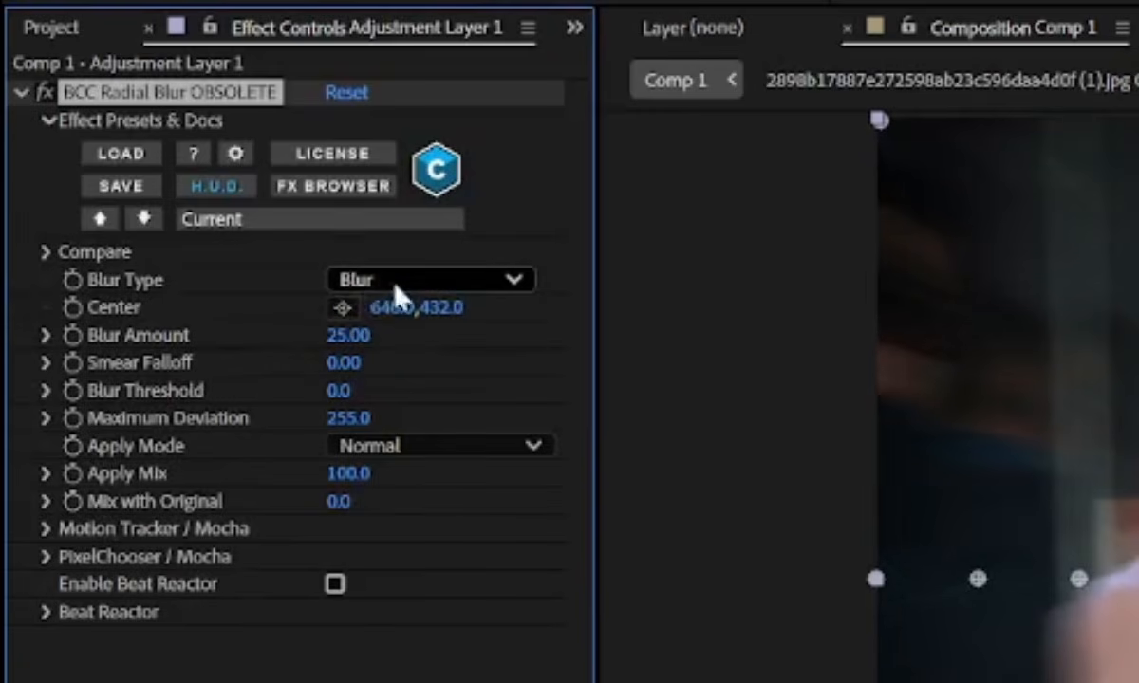
left_click(395, 308)
type("540")
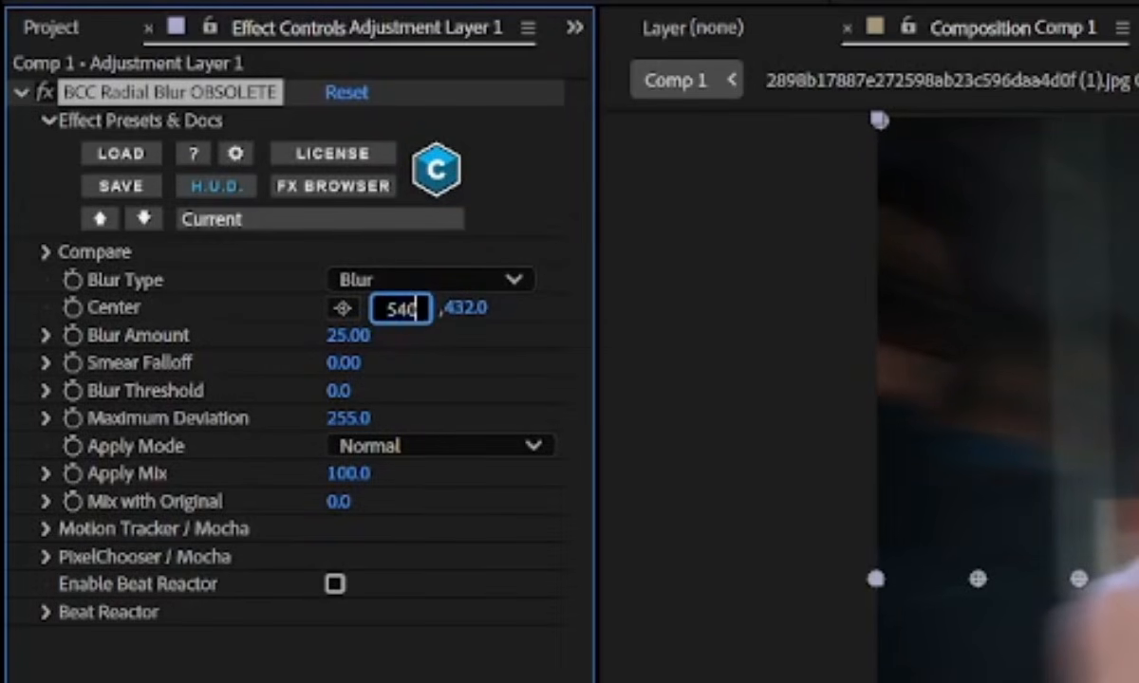
key("Return")
left_click(450, 304)
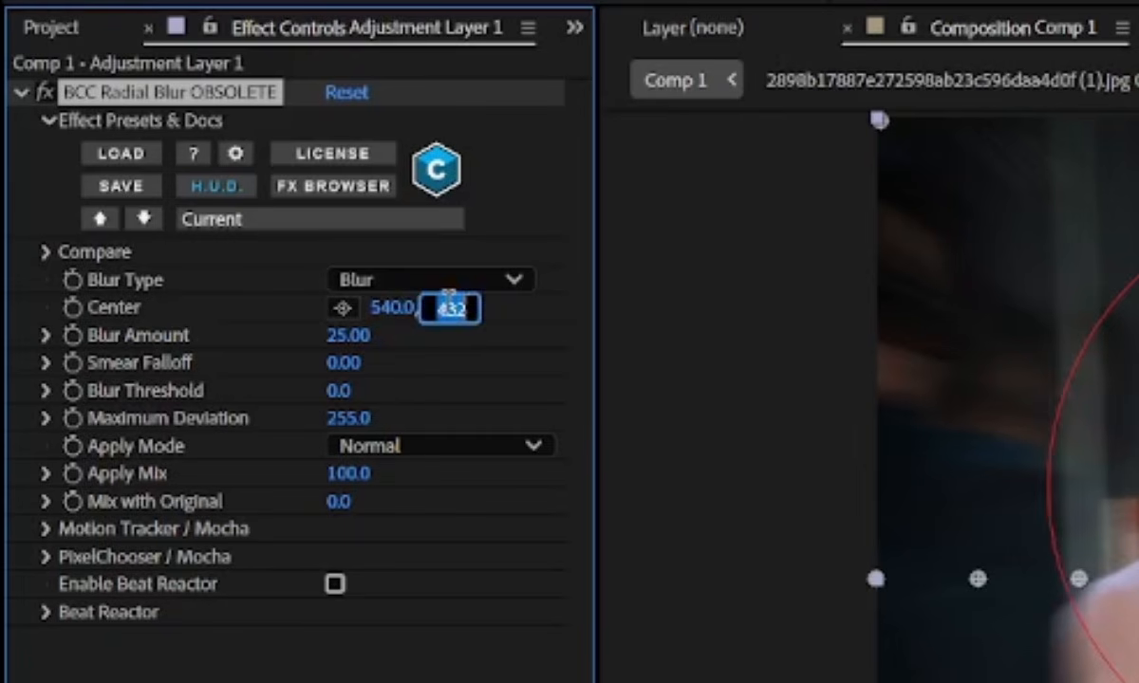
type("540")
key("Return")
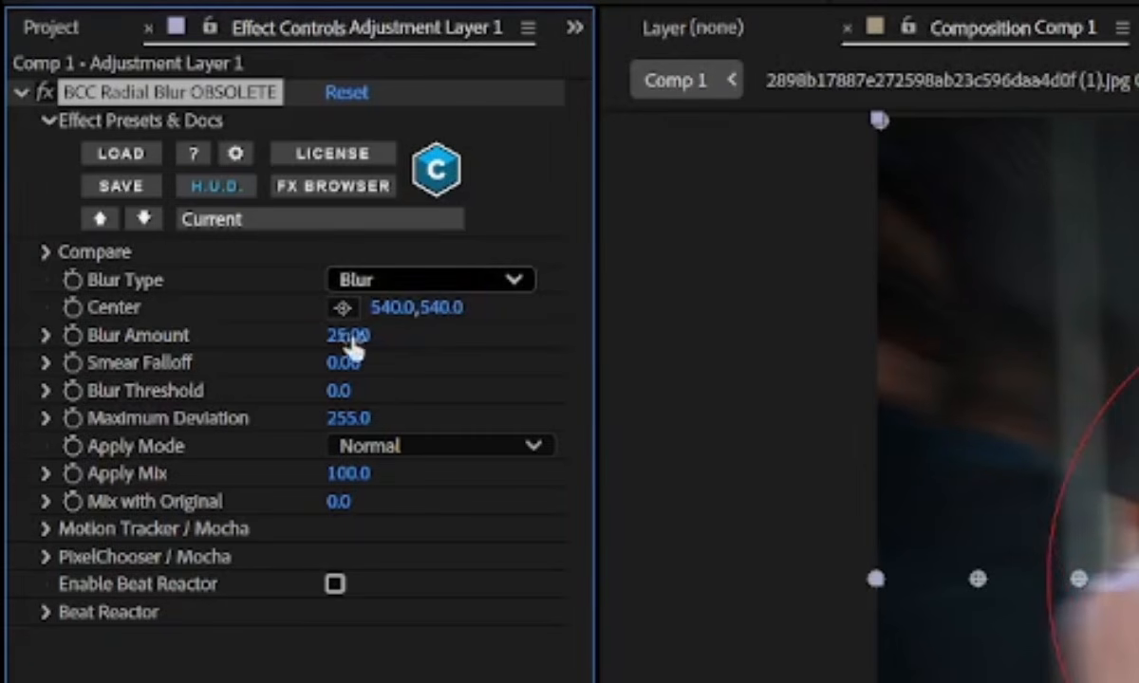
left_click_drag(340, 334, 269, 353)
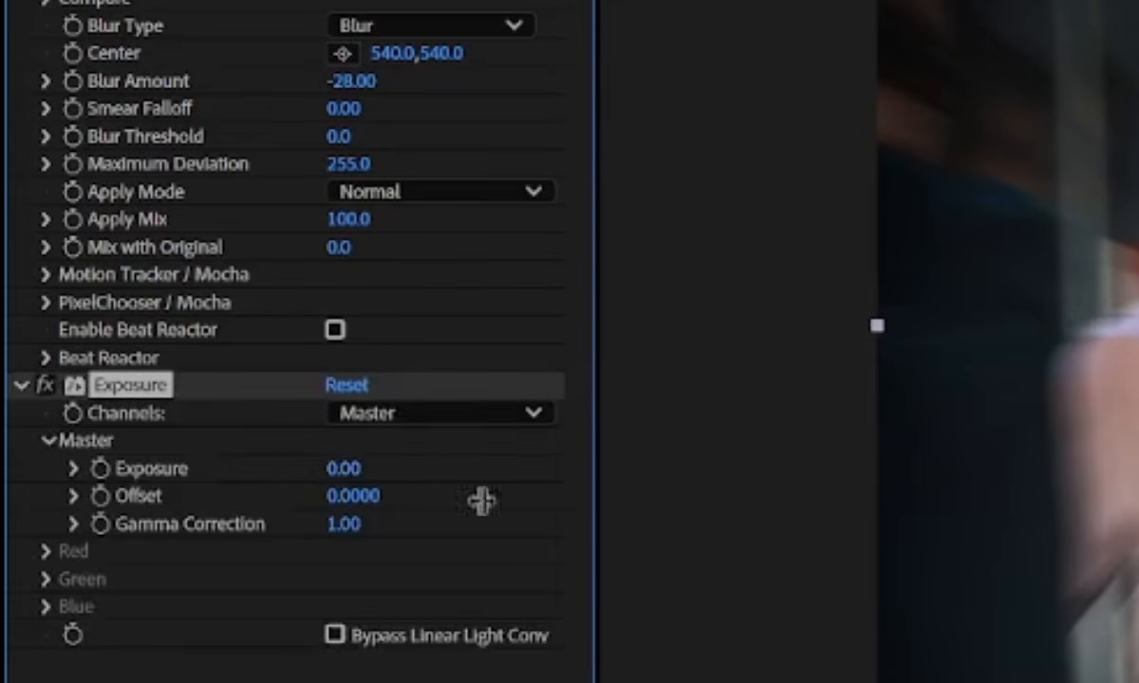
Set the Exposure effect's master Exposure to 1.00 on the adjustment layer at 0:00:02:01 and compare it with the following frame
left_click(465, 412)
left_click(687, 470)
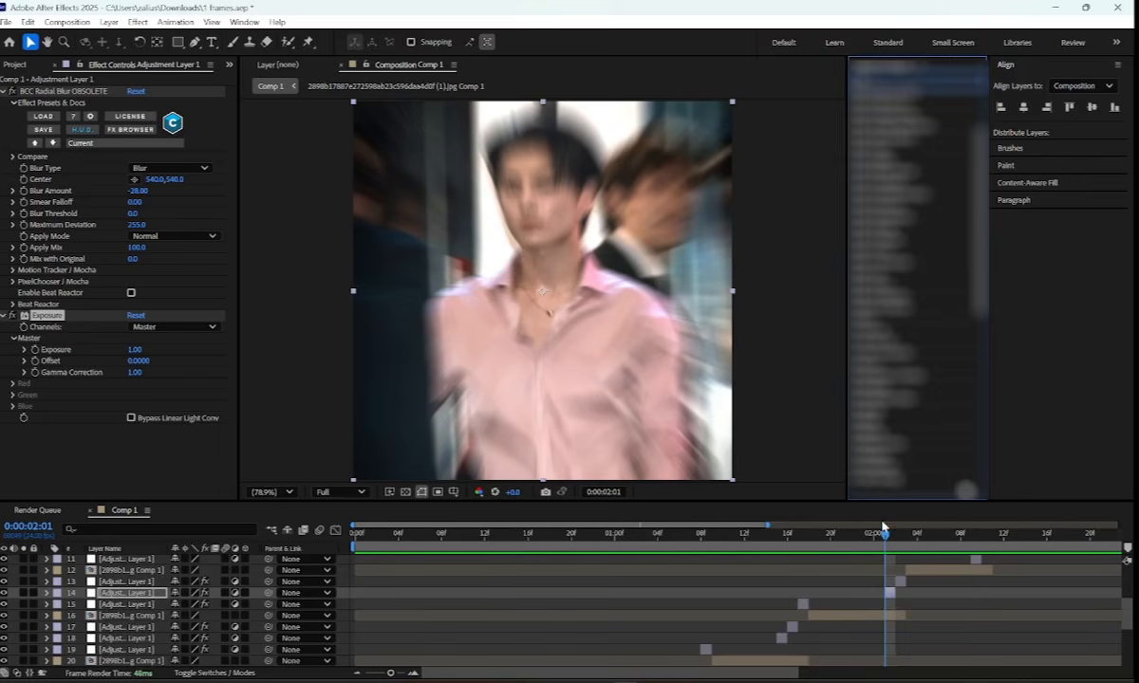
left_click_drag(847, 537, 895, 538)
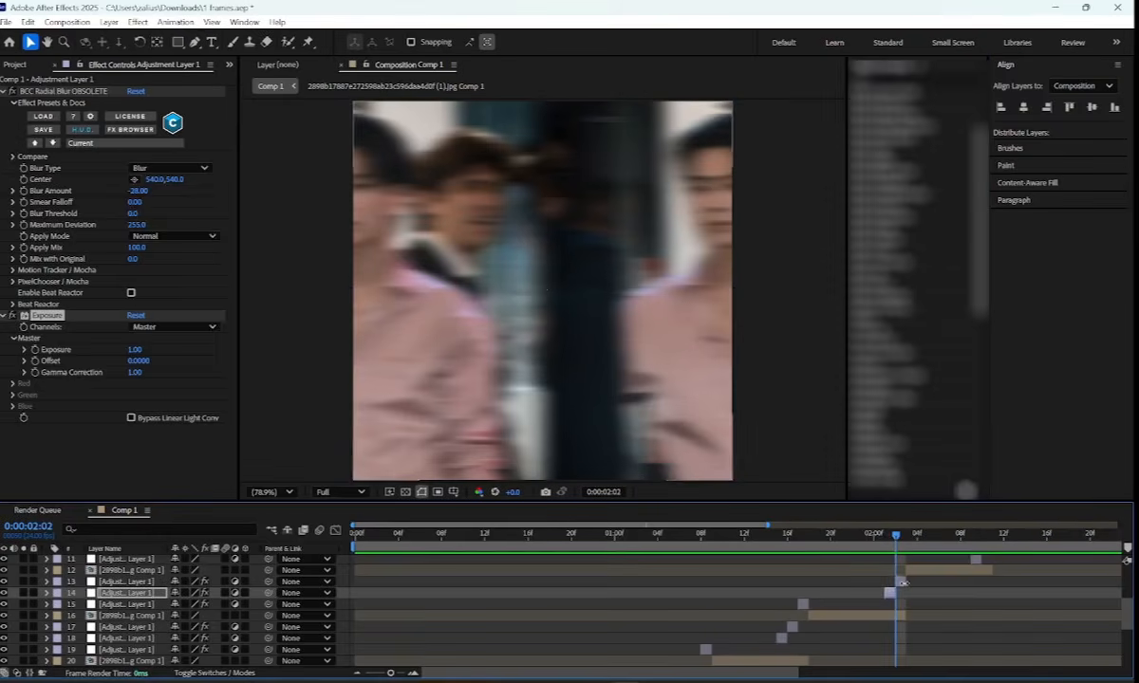
left_click(903, 582)
left_click(892, 593)
left_click(889, 538)
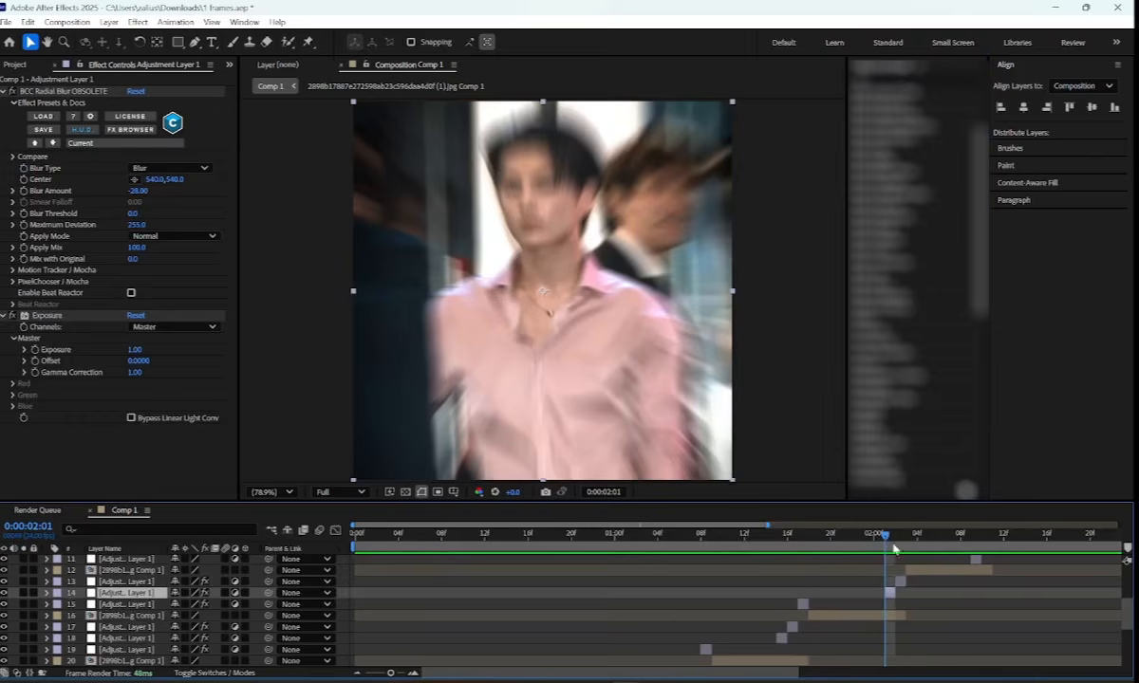
Set BCC Swish Pan's Pan Direction to Top on the one-frame adjustment layer at 0:00:02:02 and preview the transition
left_click(900, 582)
left_click(894, 535)
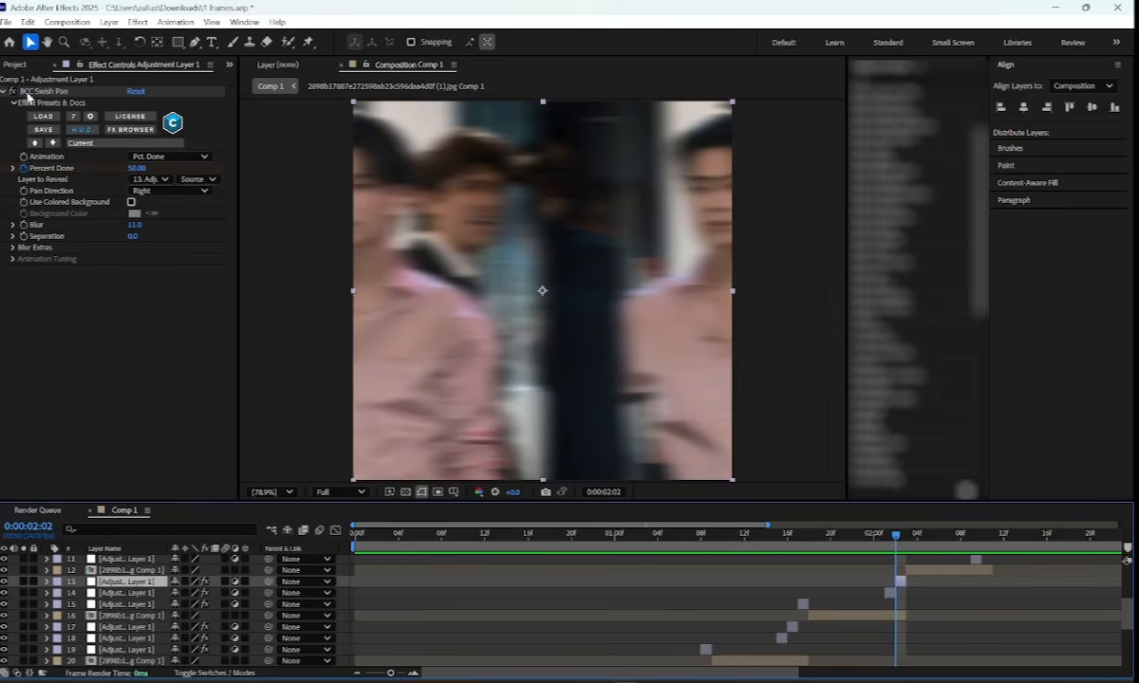
left_click(169, 190)
left_click(152, 206)
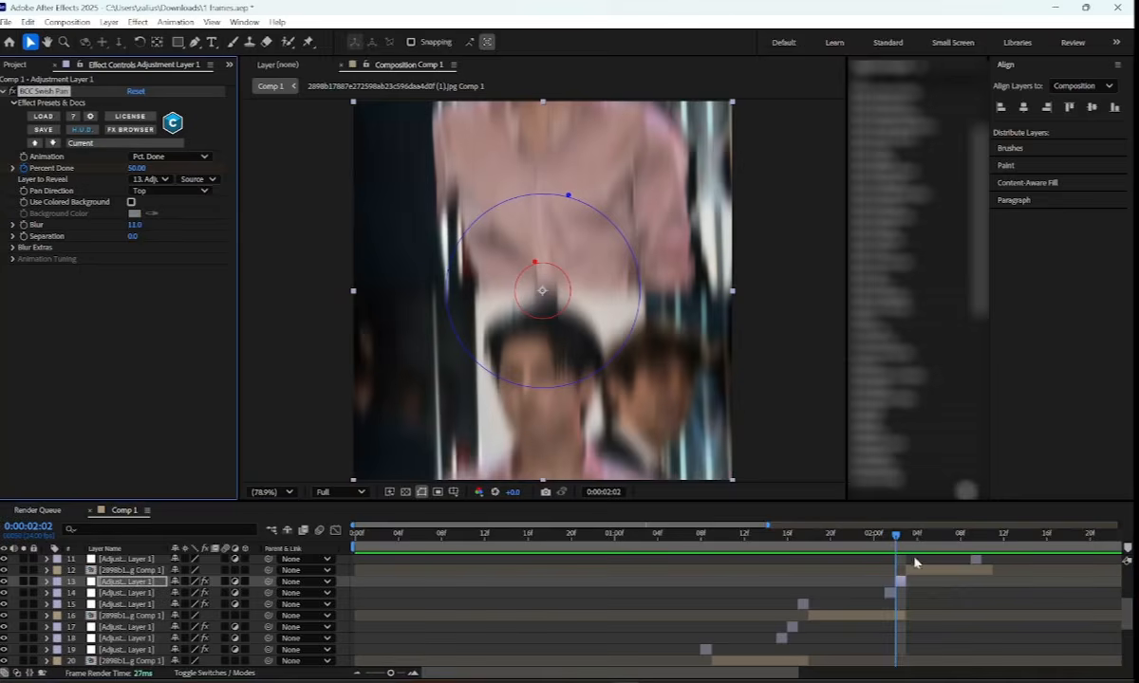
left_click_drag(892, 538, 834, 542)
key("space")
left_click(809, 539)
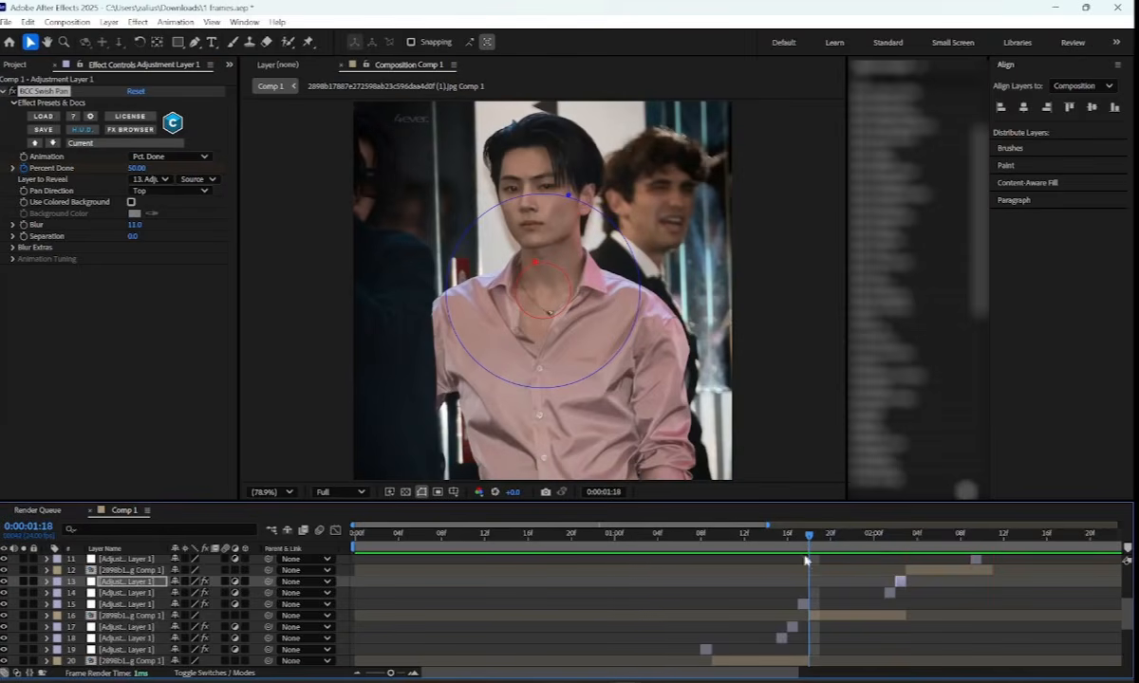
Apply the BCC Damaged TV effect to the one-frame adjustment layer at 0:00:02:09 and preview it
left_click_drag(509, 679, 626, 676)
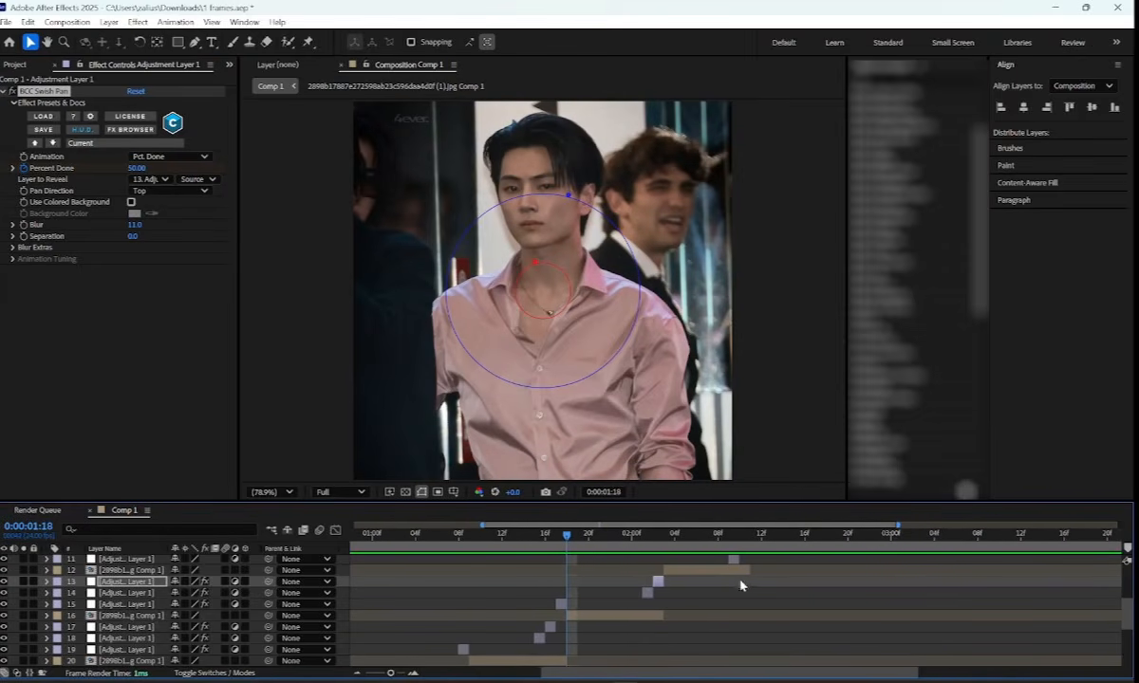
scroll(697, 548, "up", 1)
key("o")
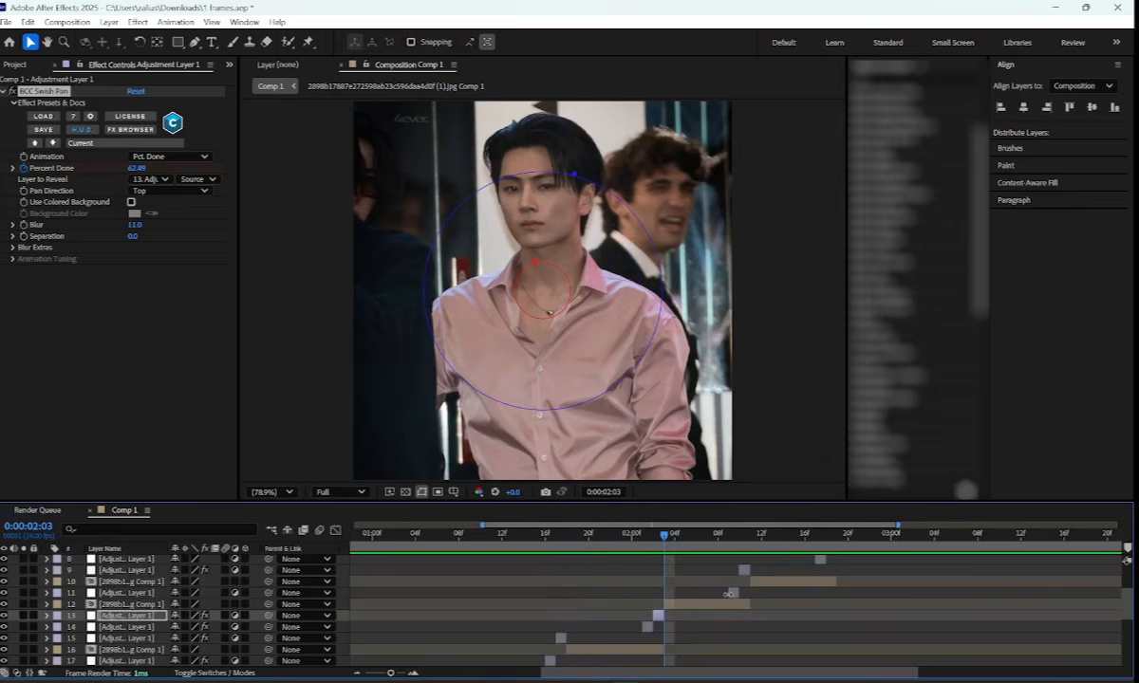
left_click(731, 593)
left_click(729, 536)
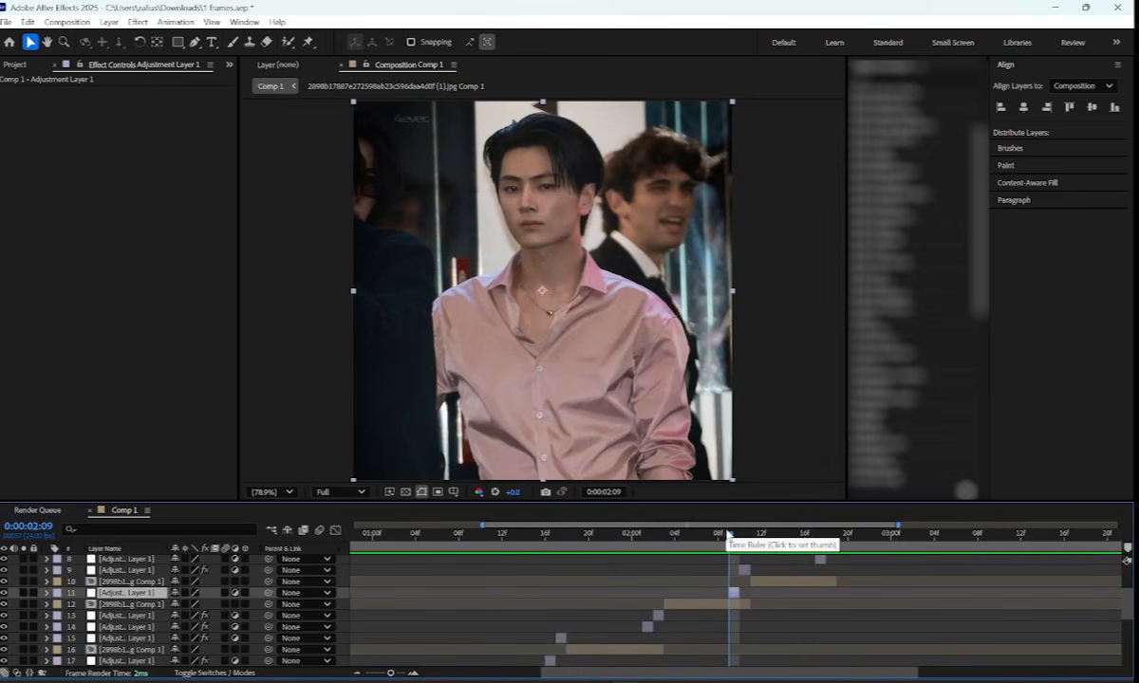
left_click(923, 79)
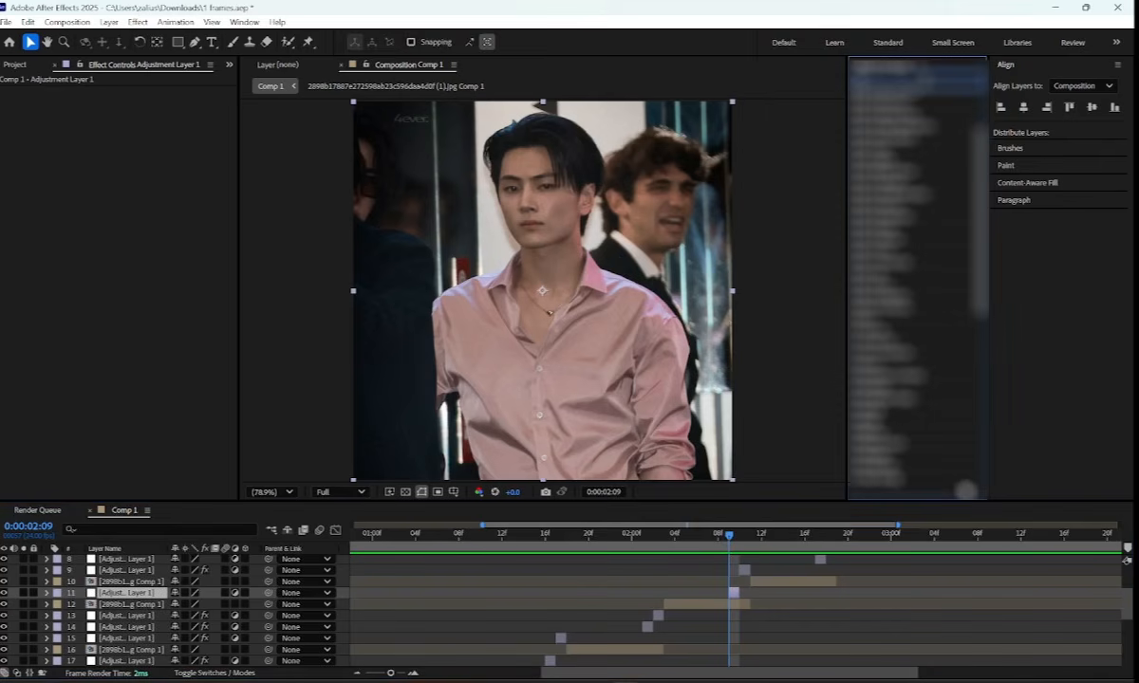
type("inv")
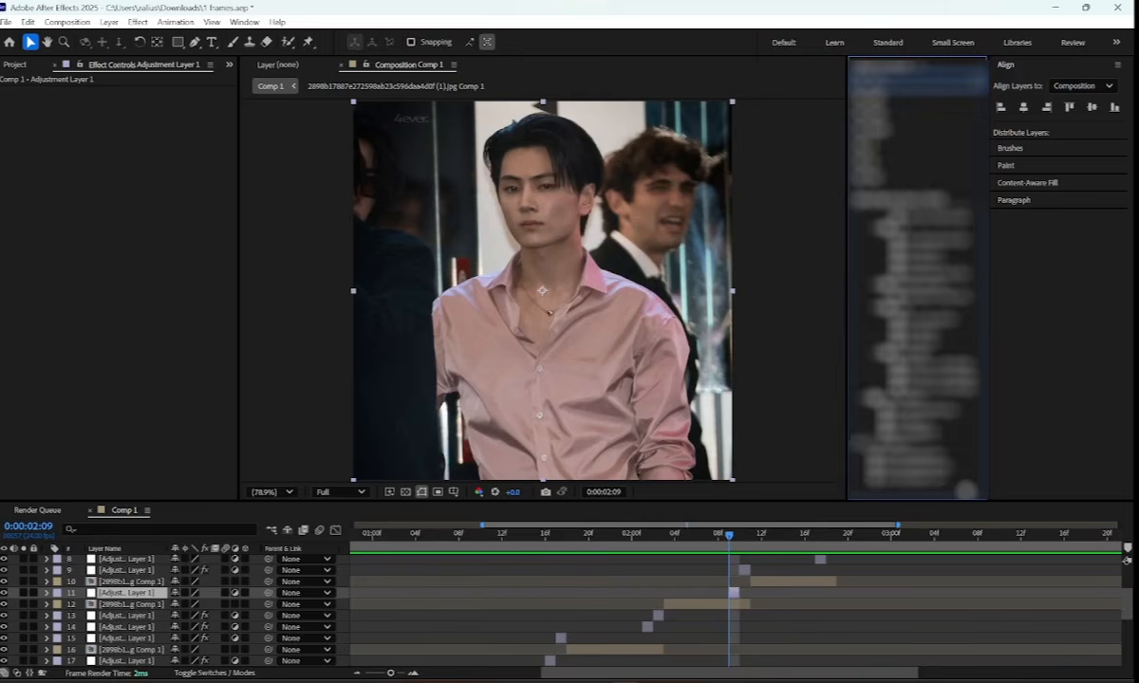
left_click(911, 150)
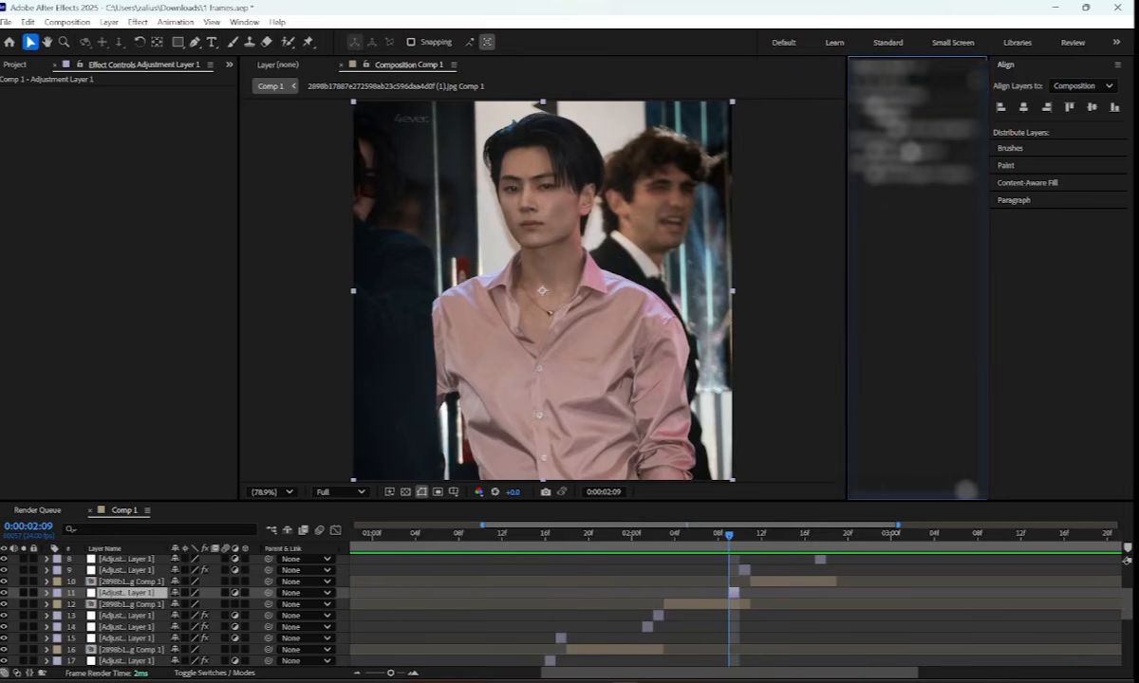
double_click(913, 151)
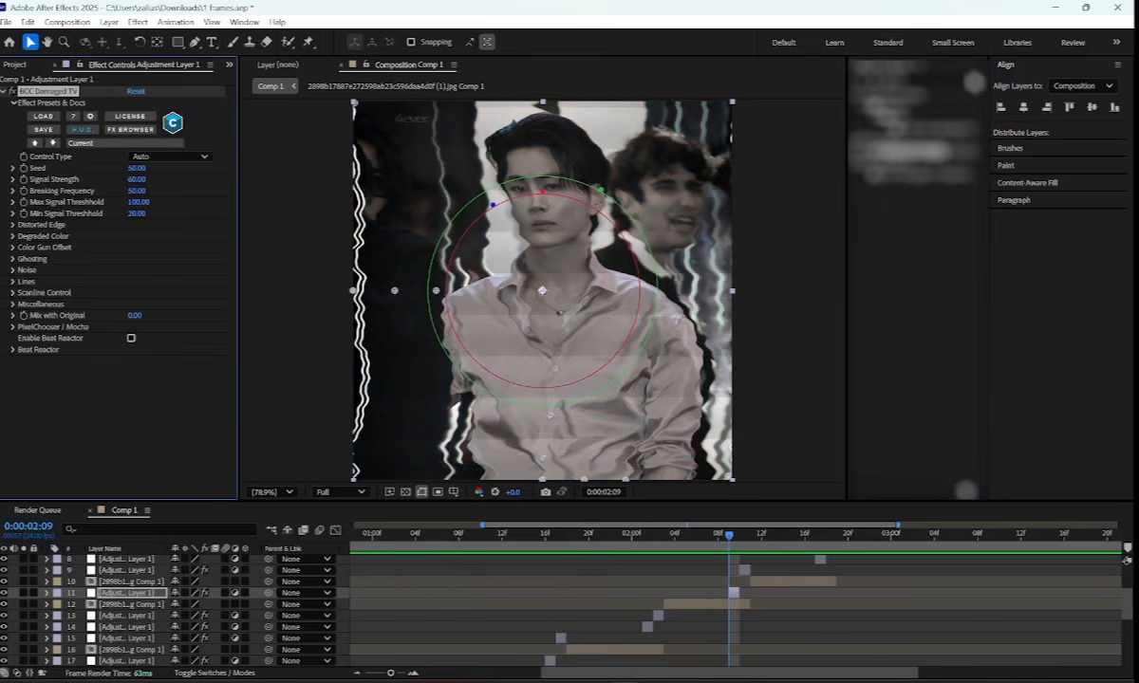
left_click(976, 81)
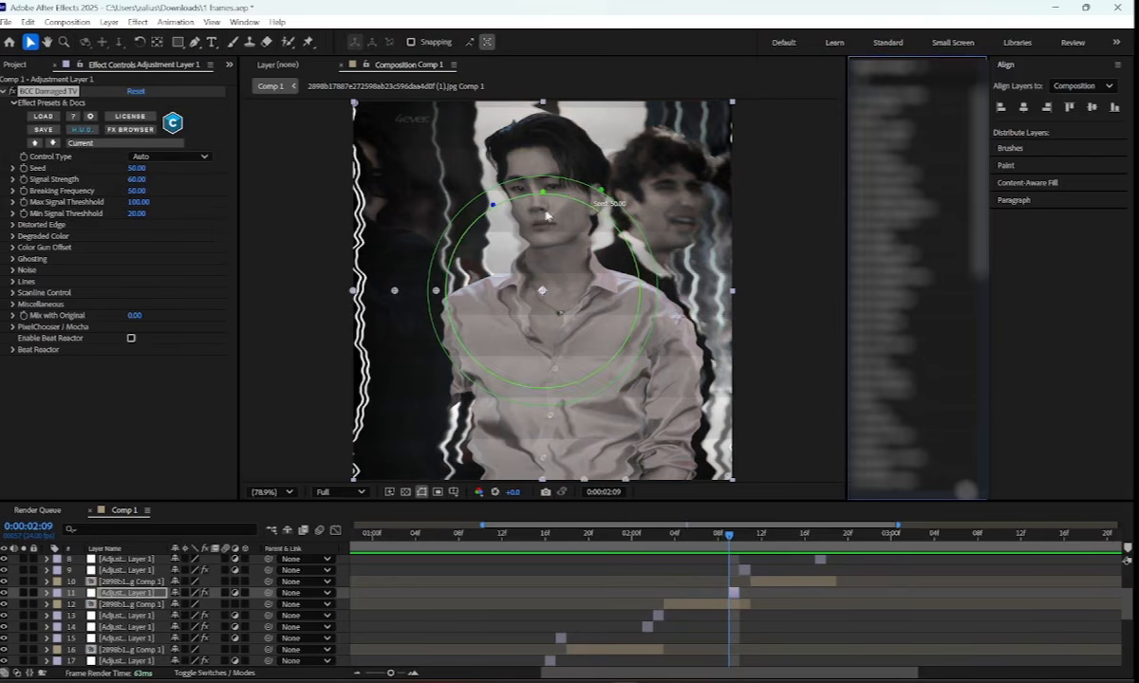
left_click_drag(732, 537, 686, 551)
key("space")
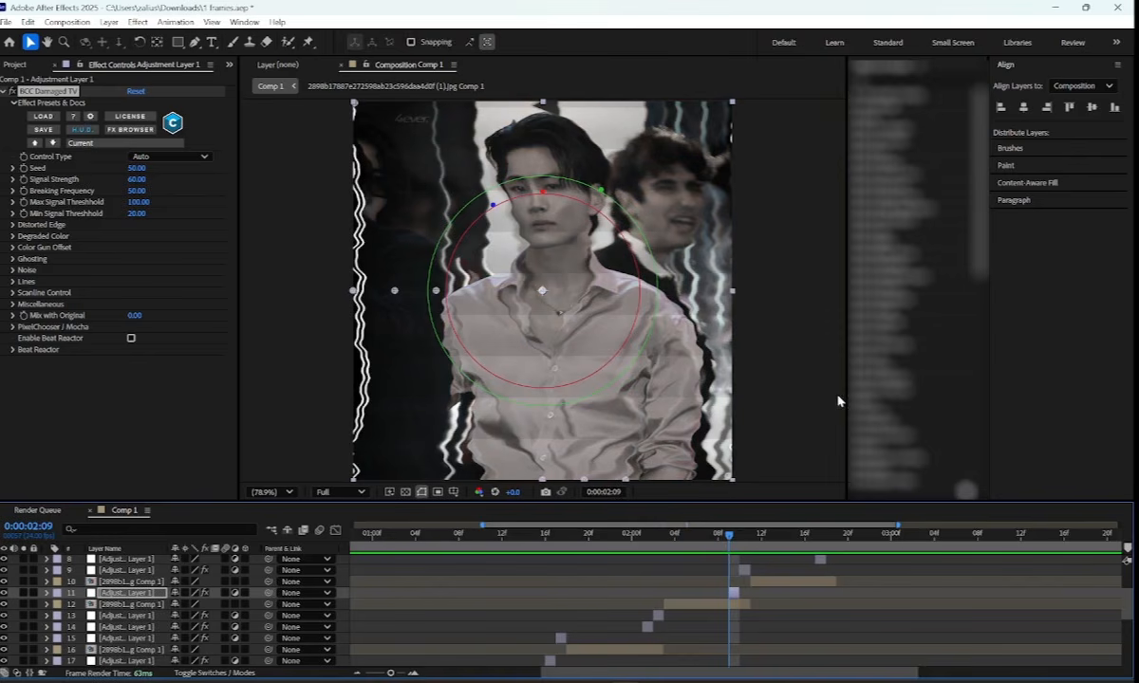
Apply the Signal effect to the one-frame adjustment layer at 0:00:02:17
left_click_drag(828, 535, 818, 541)
left_click(822, 560)
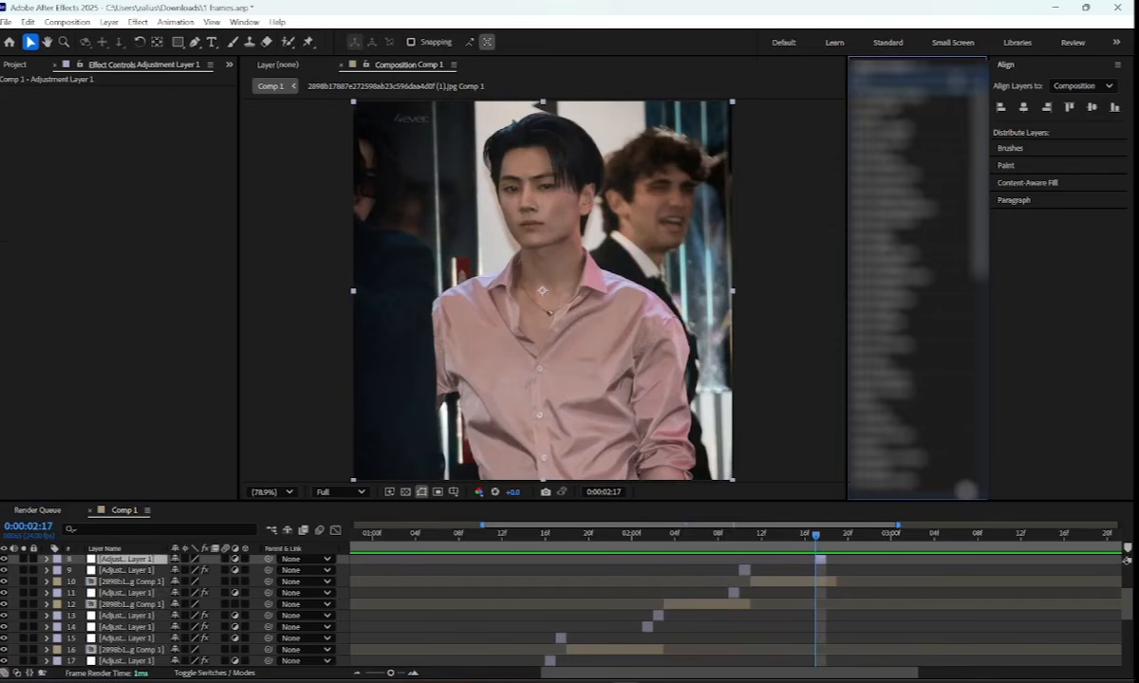
type("sim")
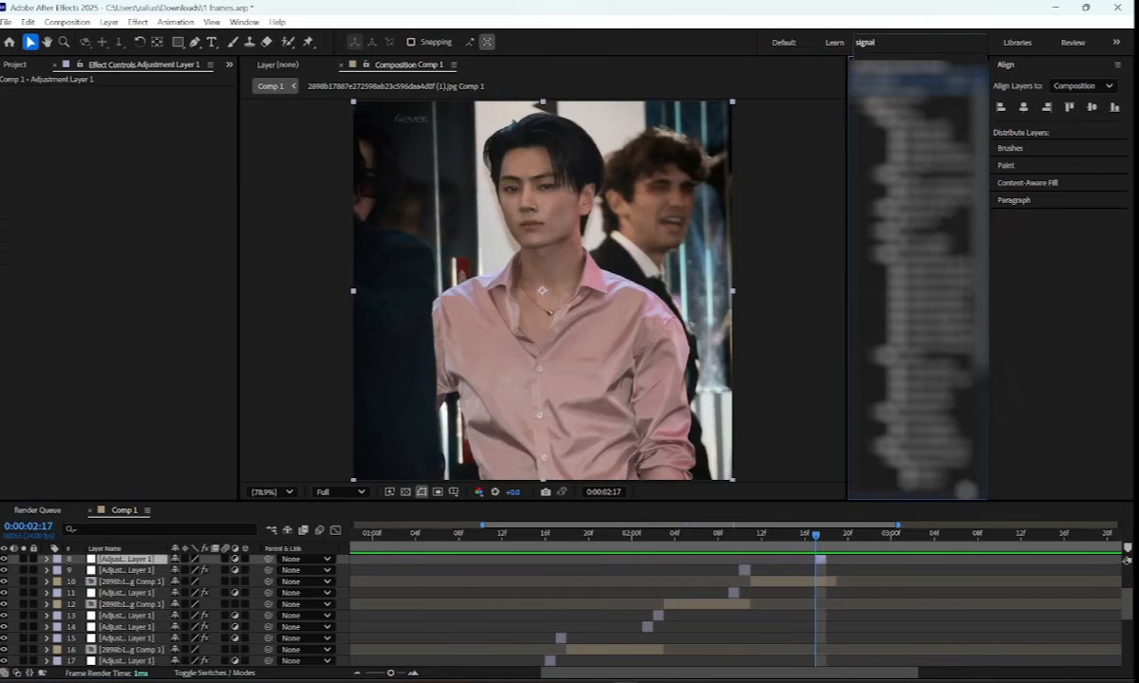
double_click(910, 118)
left_click(977, 82)
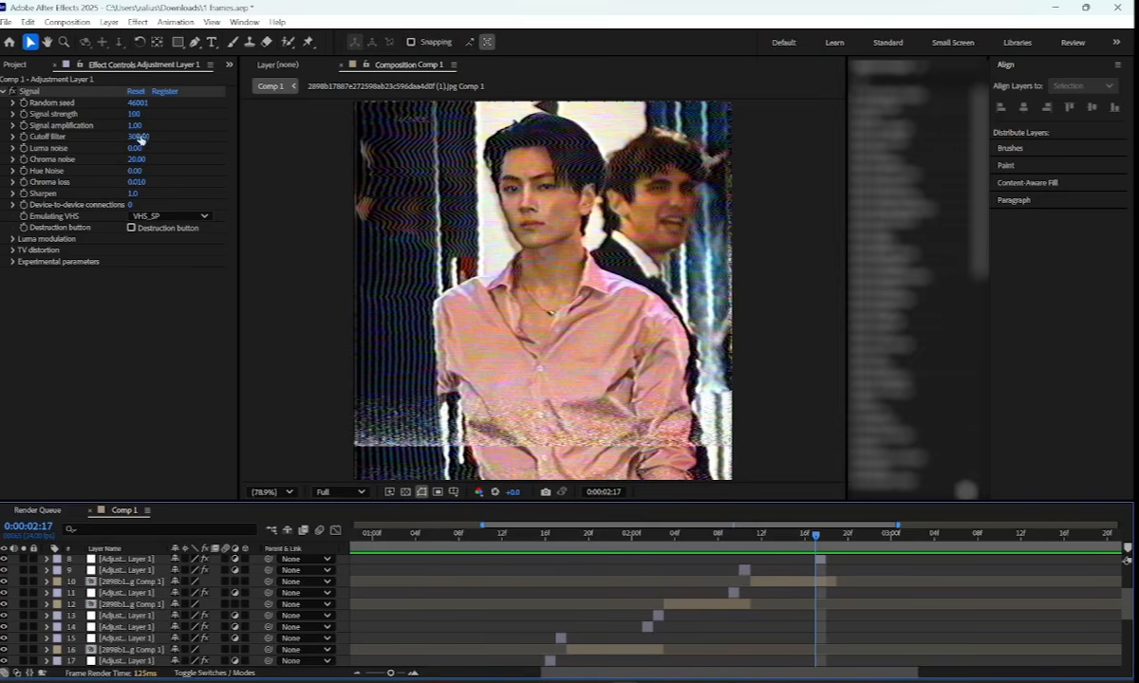
Animate the X Position of the clip starting at 0:00:02:19 from 1629 to 540 at about 0:00:03:10
scroll(856, 581, "up", 3)
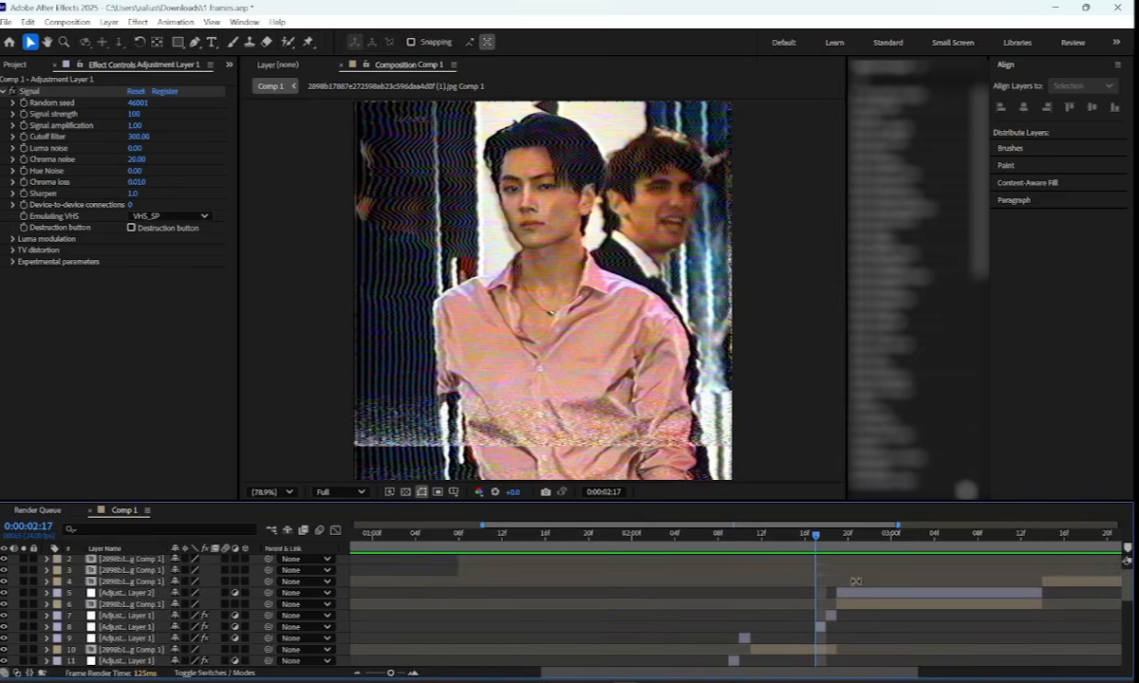
left_click(840, 538)
left_click_drag(563, 673, 649, 669)
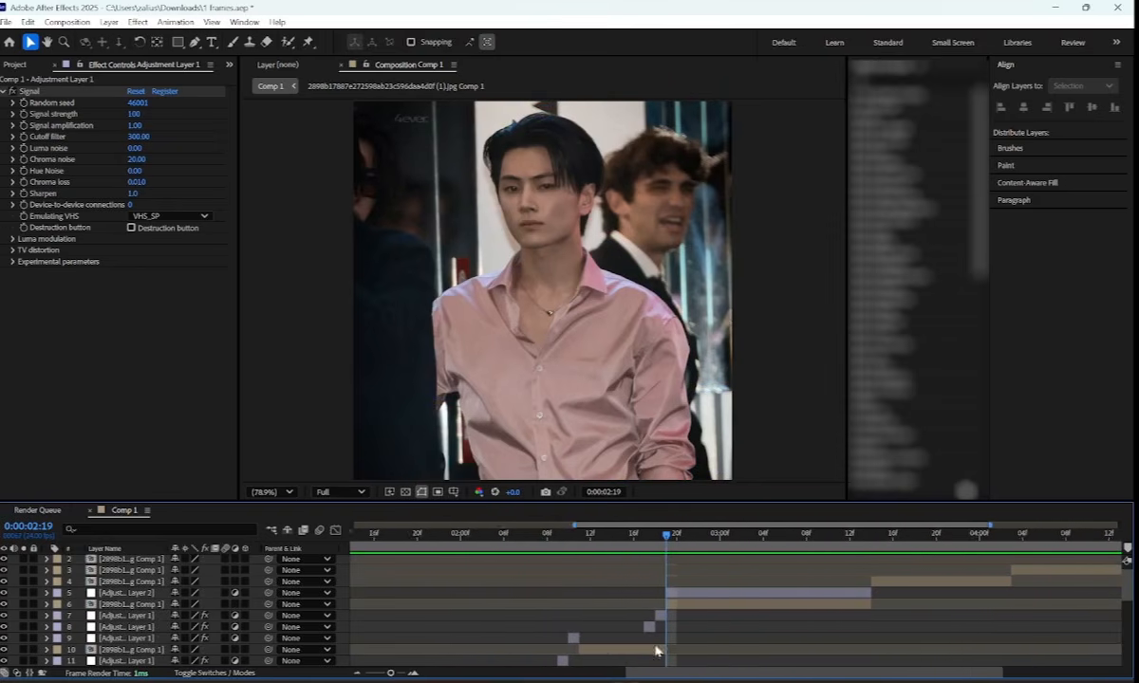
scroll(665, 636, "right", 2)
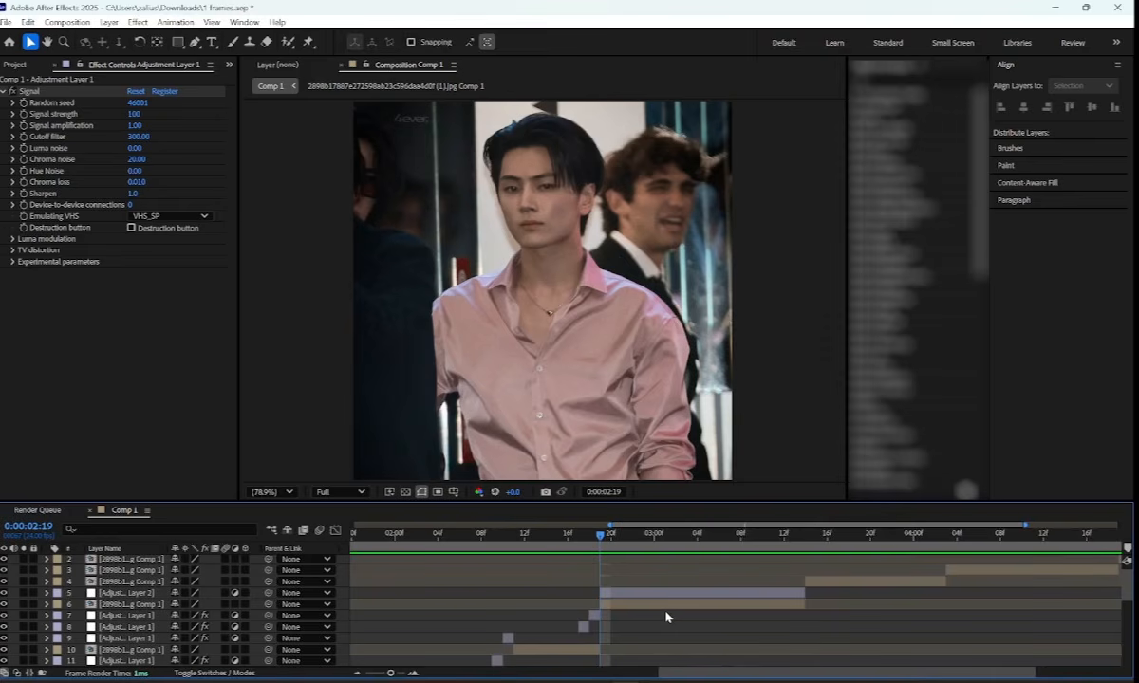
left_click(674, 605)
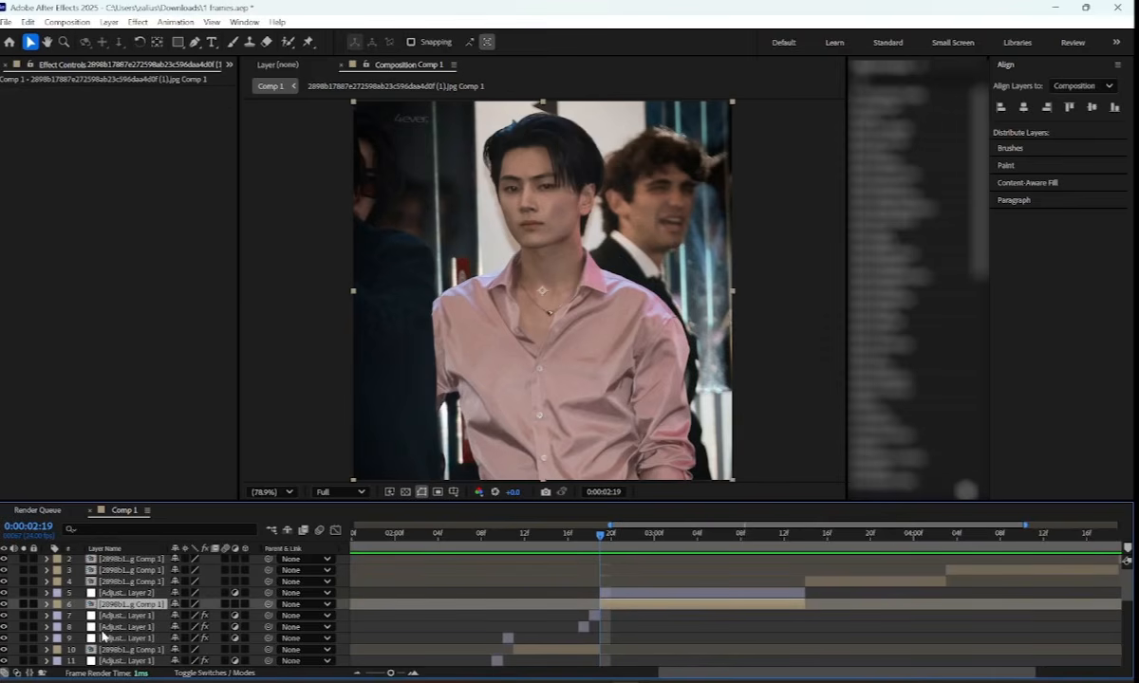
key("p")
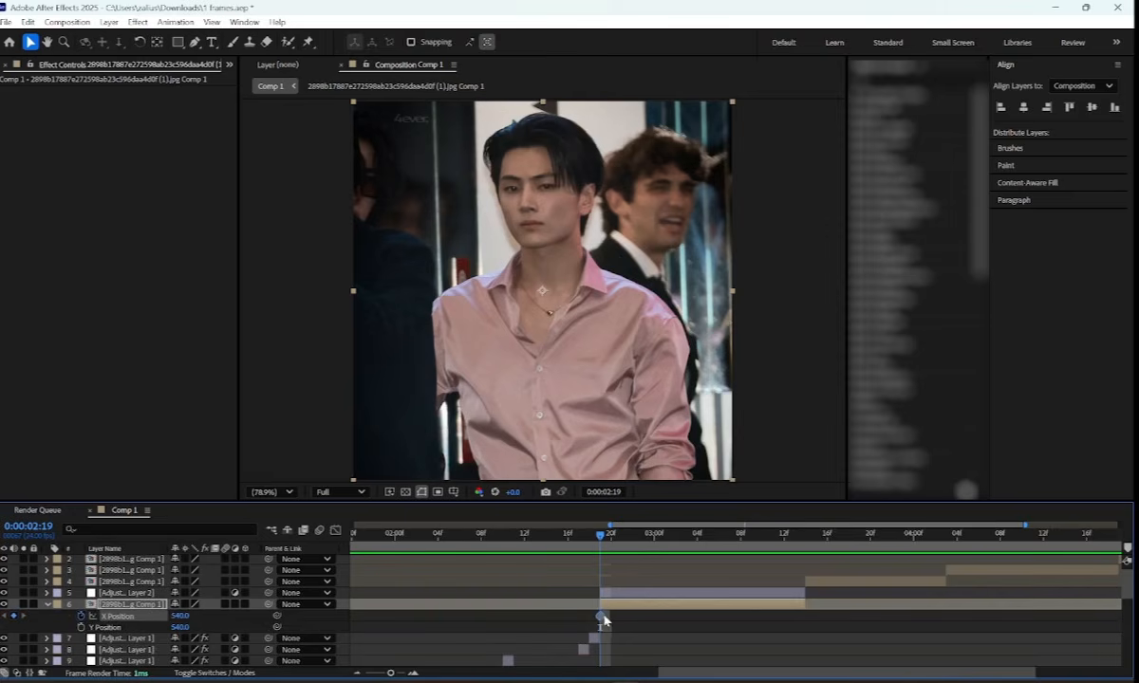
left_click_drag(603, 618, 764, 620)
left_click_drag(180, 617, 954, 626)
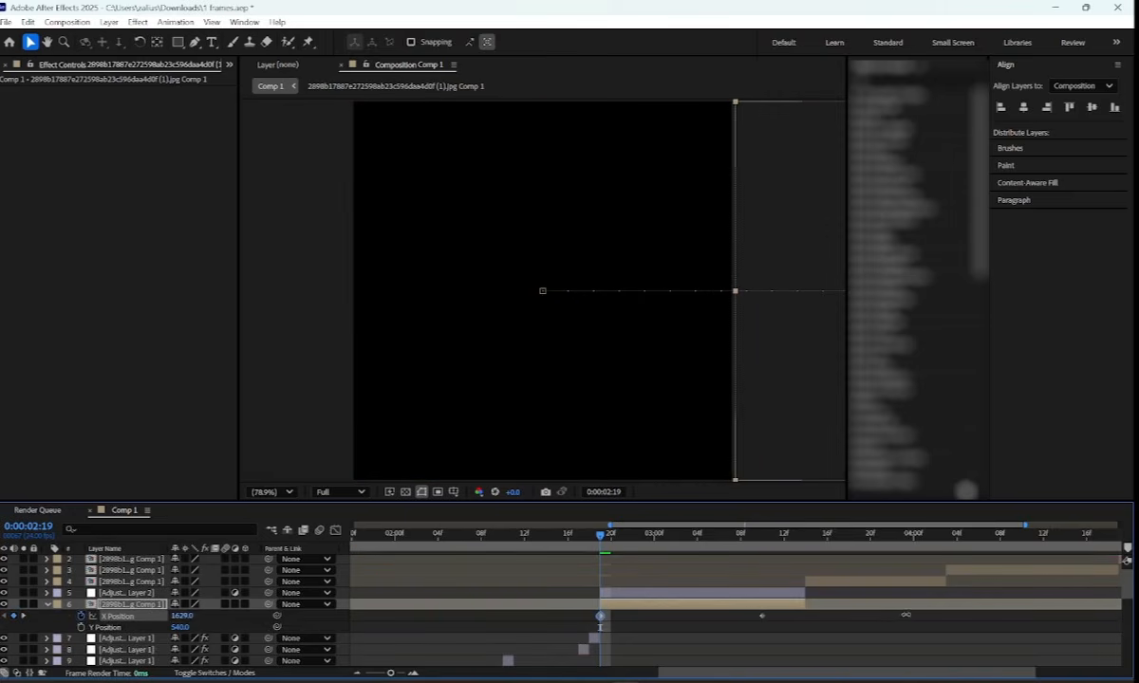
Ease the X Position keyframes with the first one moved a frame earlier, and shape the curve for a fast start and slow finish
left_click(592, 622)
left_click(599, 619)
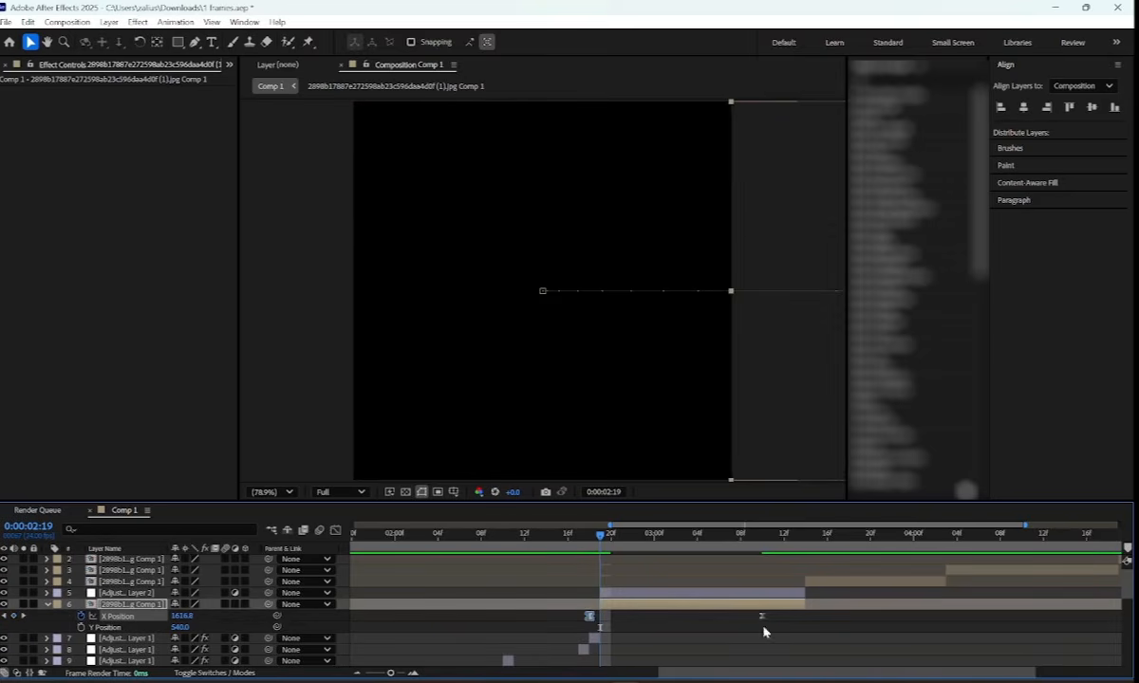
left_click(335, 531)
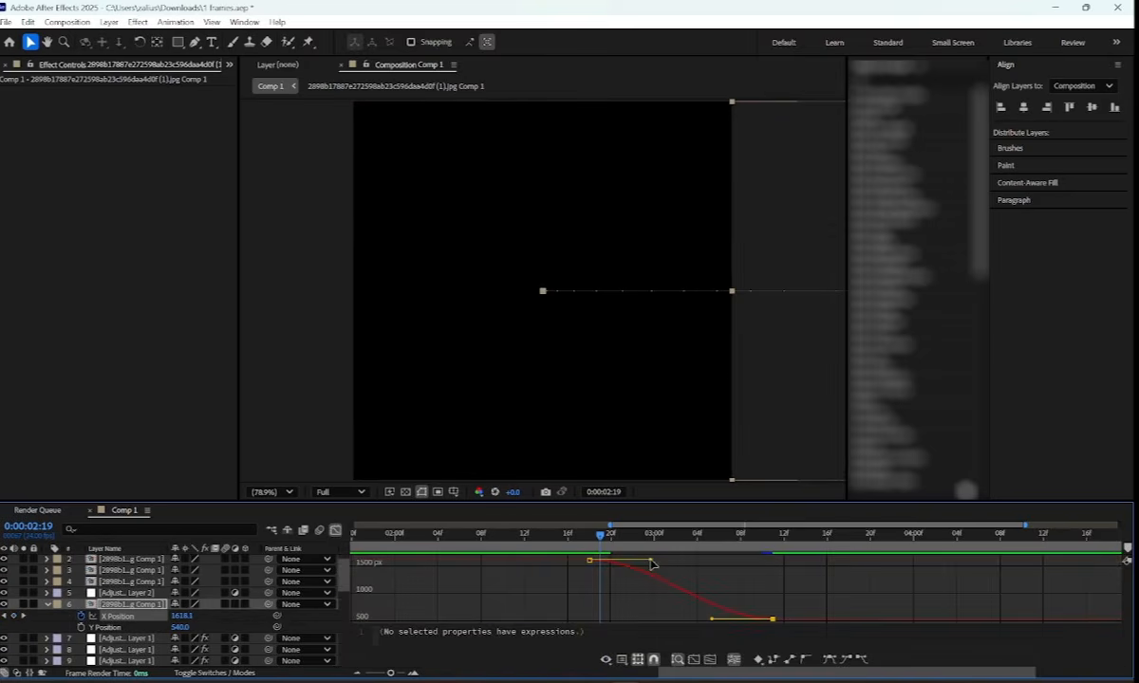
left_click_drag(651, 564, 597, 622)
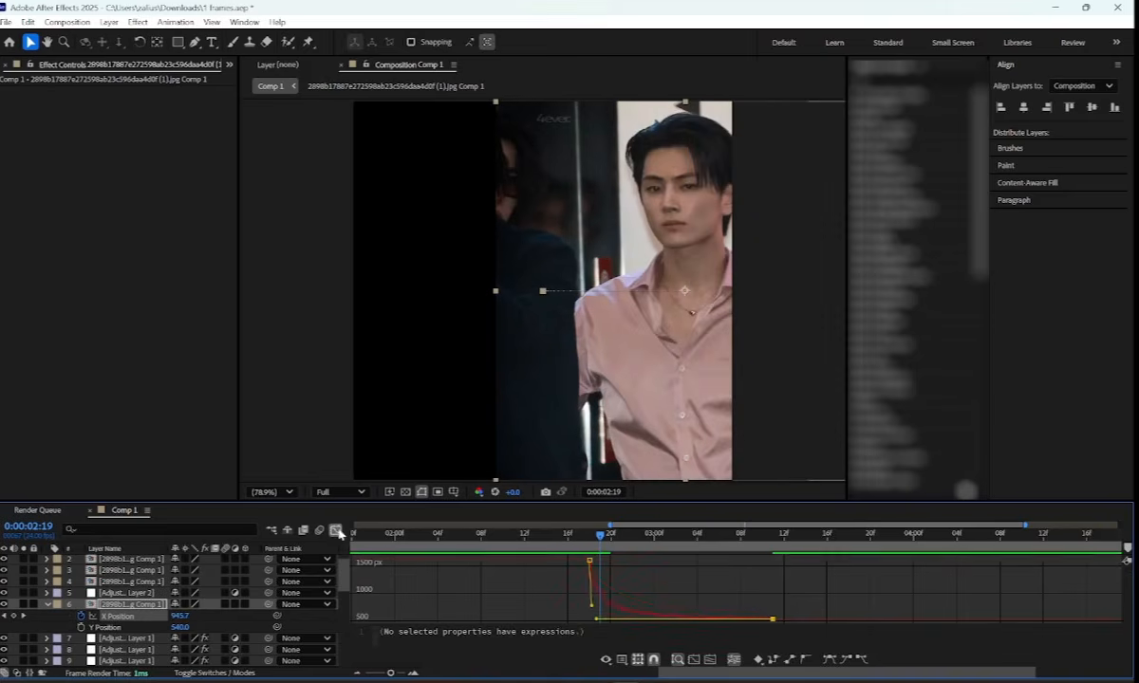
Apply Motion Tile to the sliding clip with Mirror Edges enabled, Output Width 190 and Output Height 220
key("shift+F3")
type("motion t")
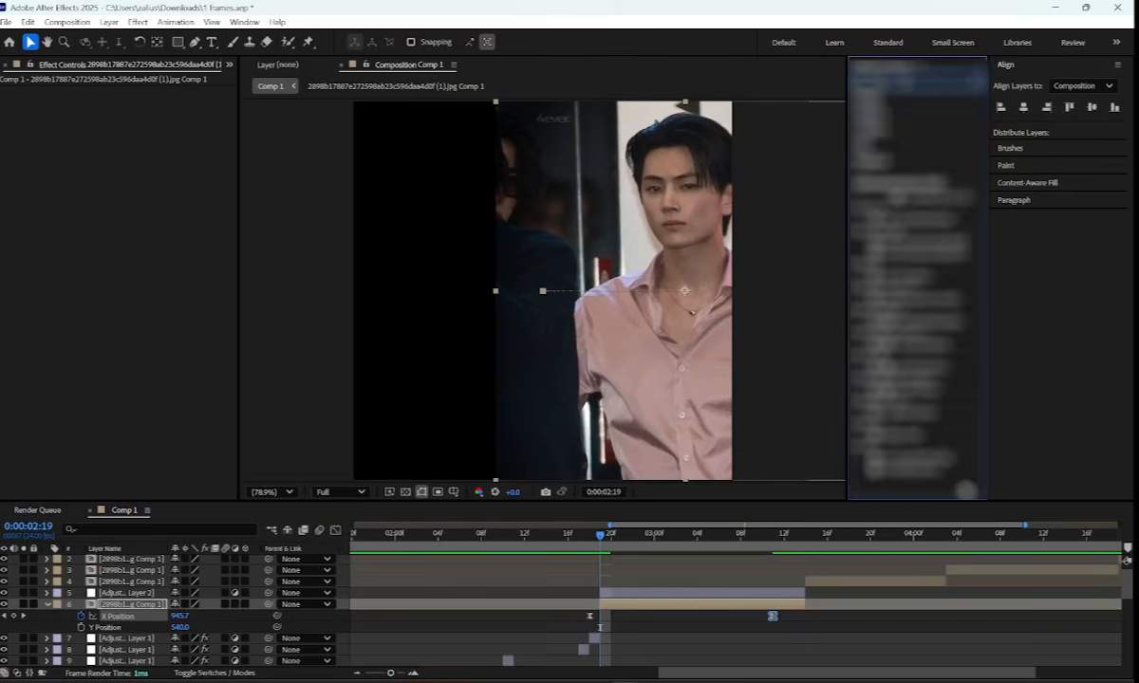
double_click(896, 107)
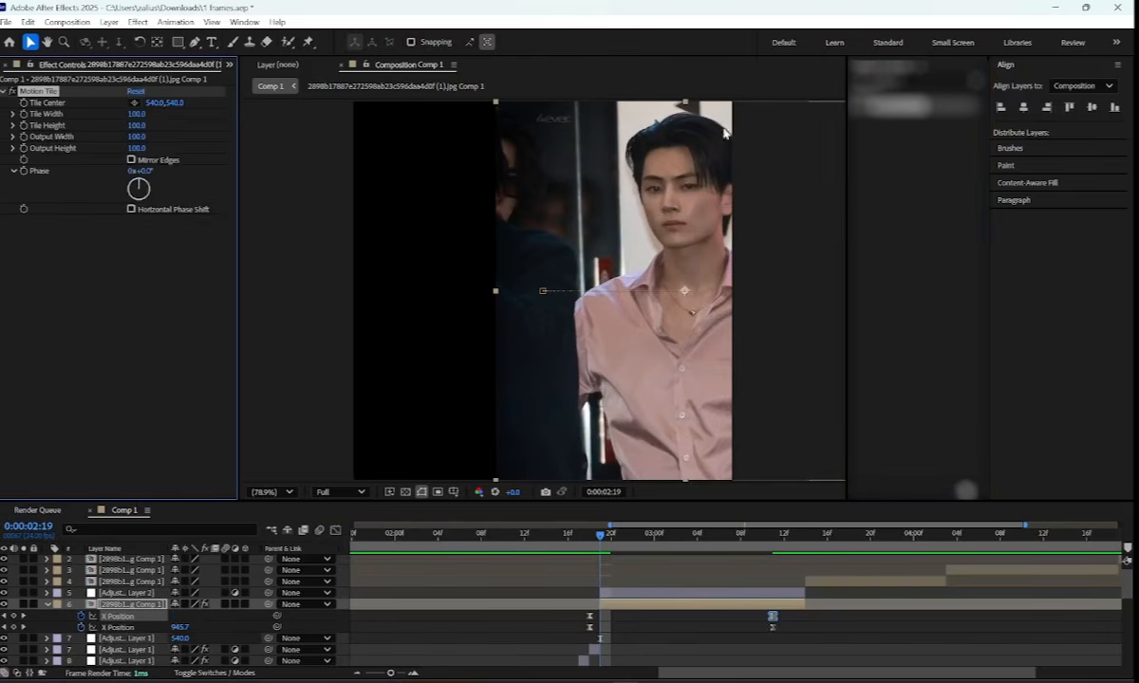
left_click(132, 160)
left_click_drag(136, 148, 147, 139)
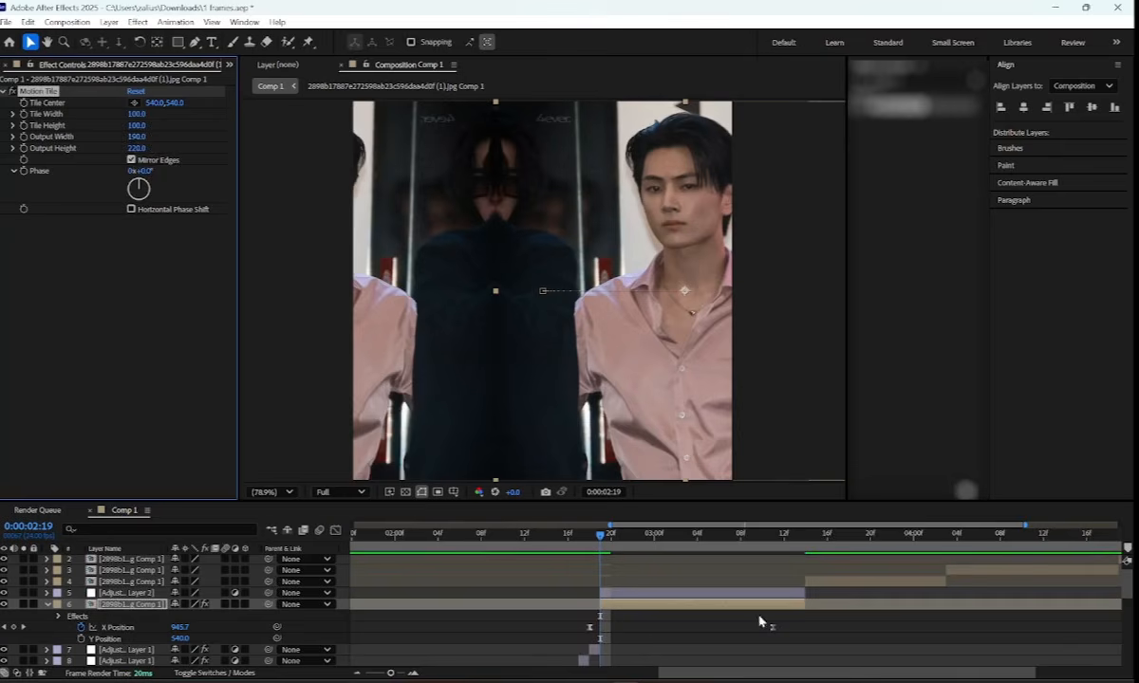
Apply the S_TimeSlice effect to the adjustment layer above the sliding clip
left_click(612, 585)
left_click(610, 595)
left_click(914, 80)
key("BackSpace")
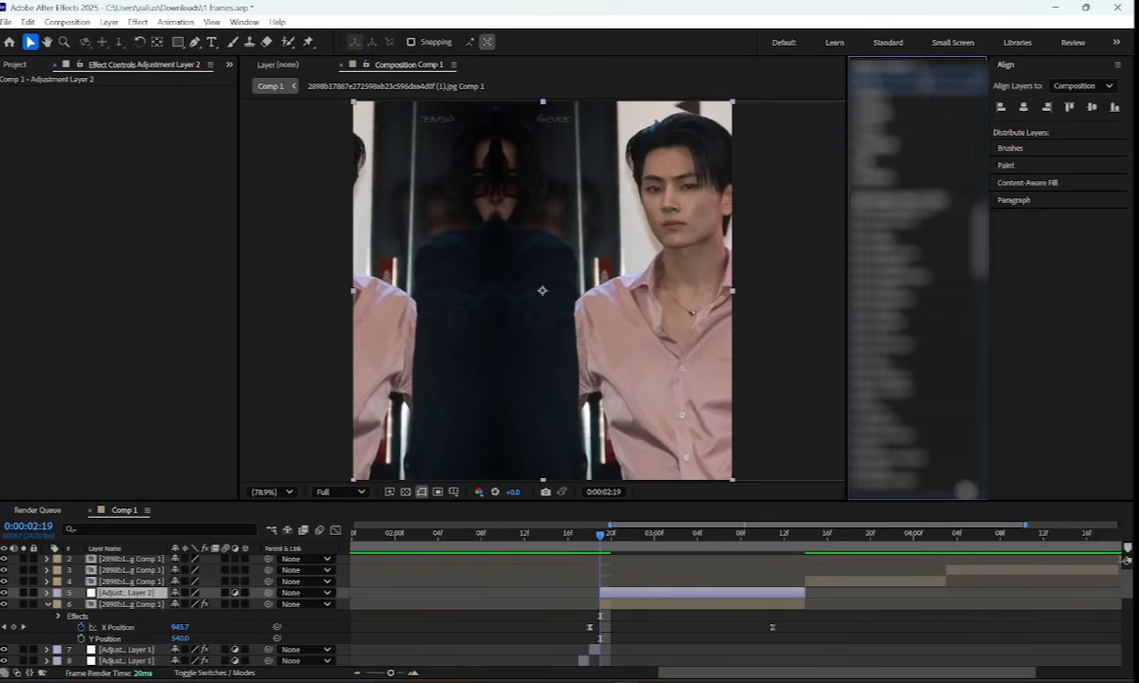
type("opt")
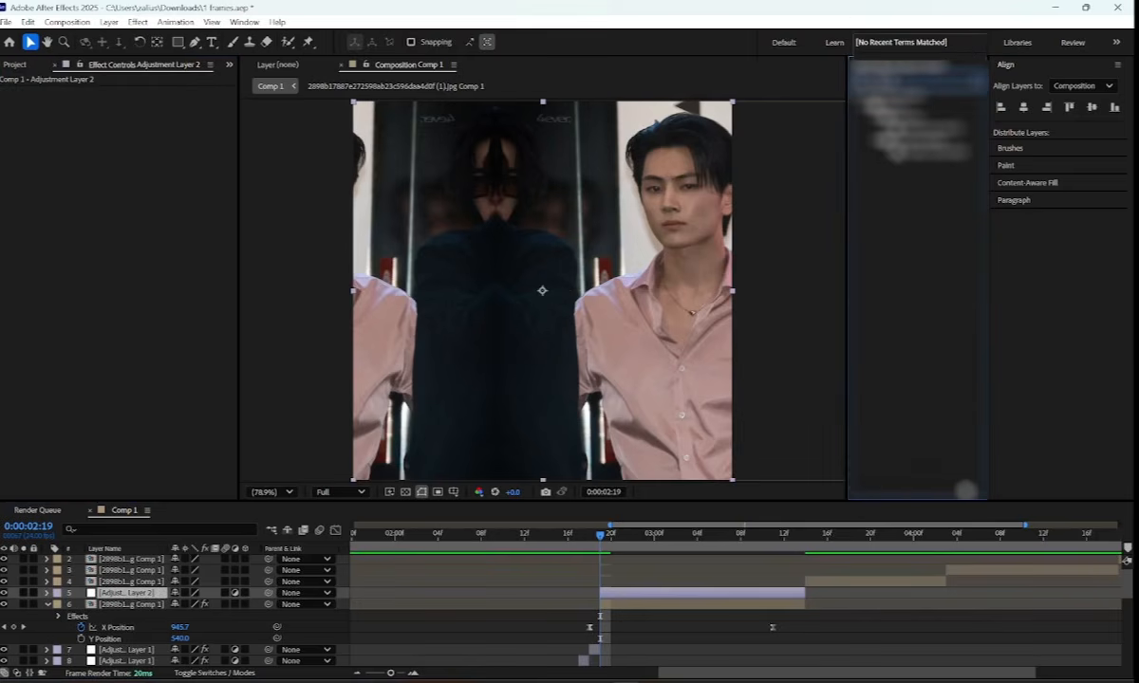
key("BackSpace")
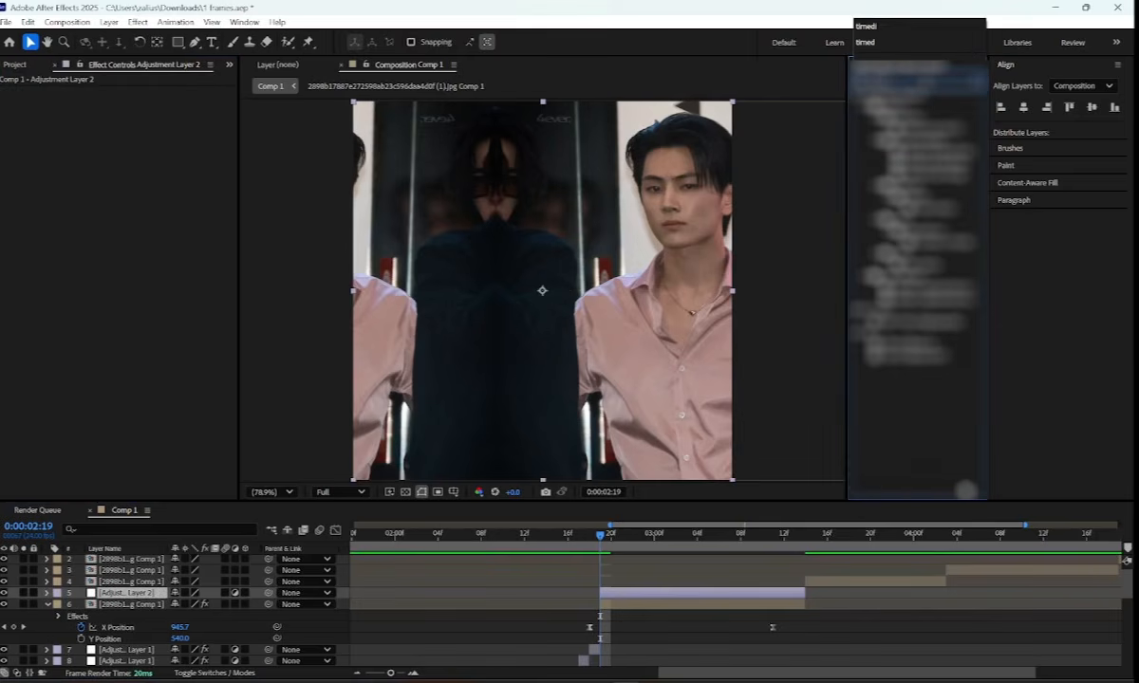
type("l")
key("BackSpace")
key("BackSpace")
type("m")
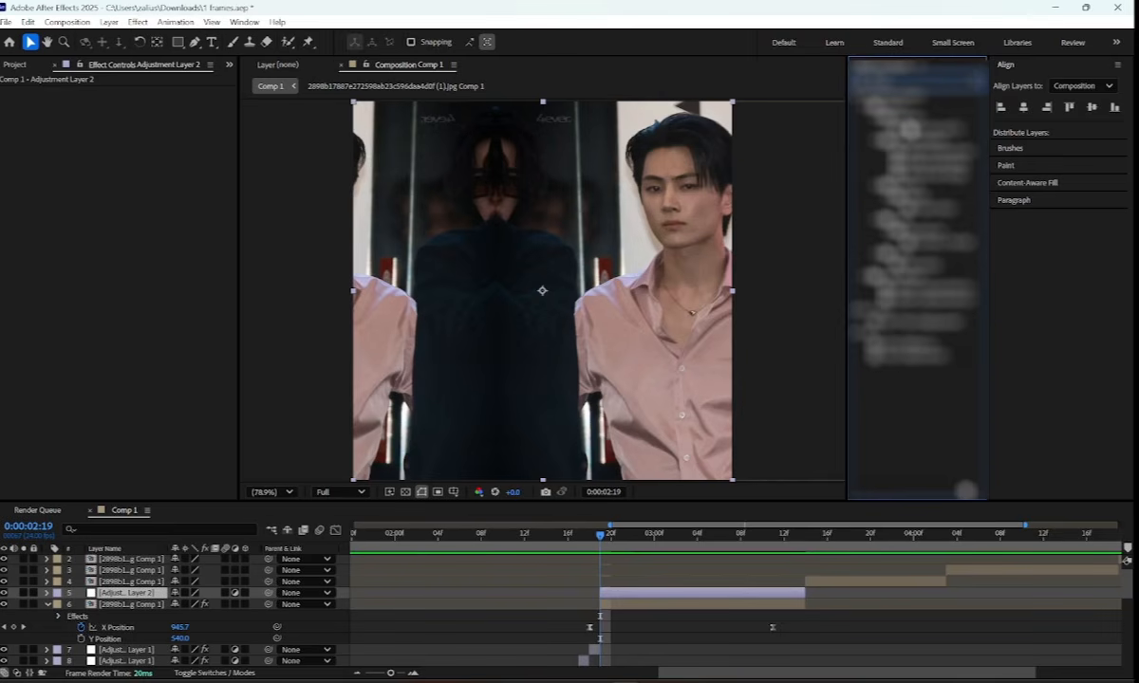
key("BackSpace")
type("mo")
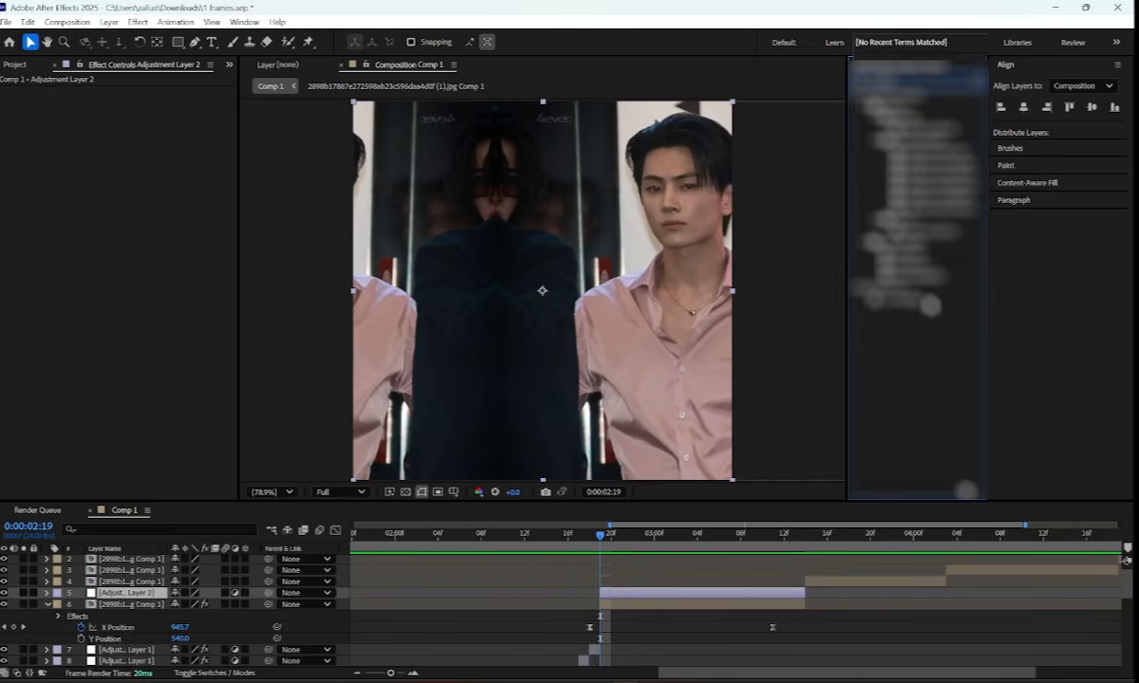
double_click(871, 286)
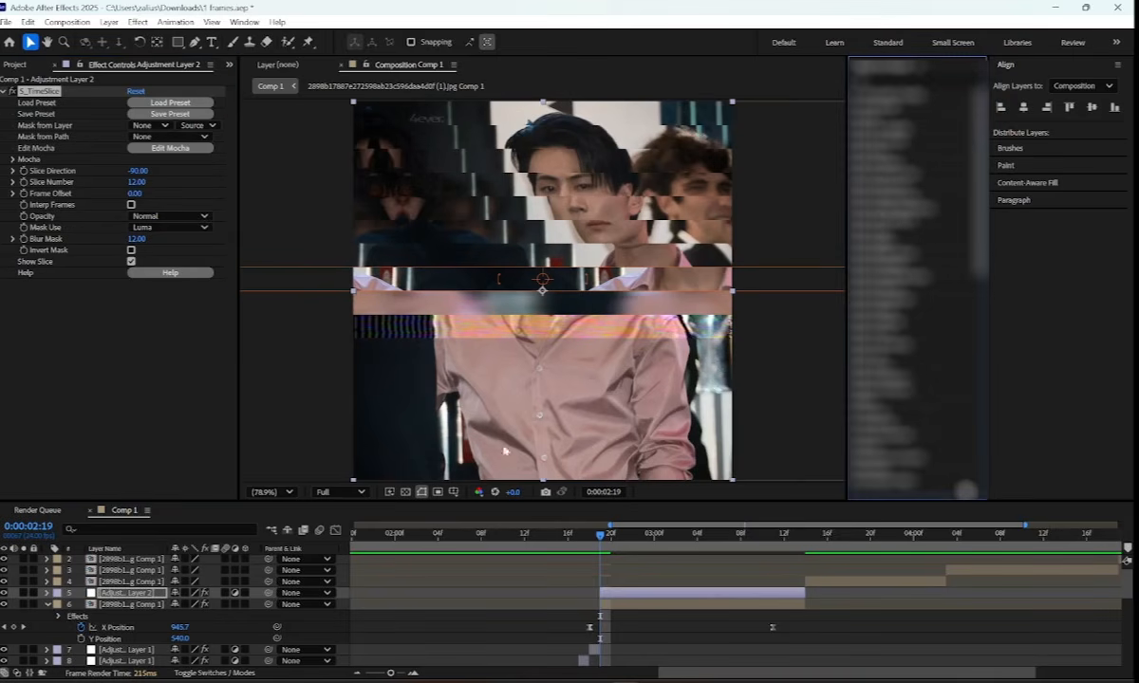
Add the S_Flicker effect to the same adjustment layer, placed before S_TimeSlice in the effect order
left_click(878, 82)
type("fl")
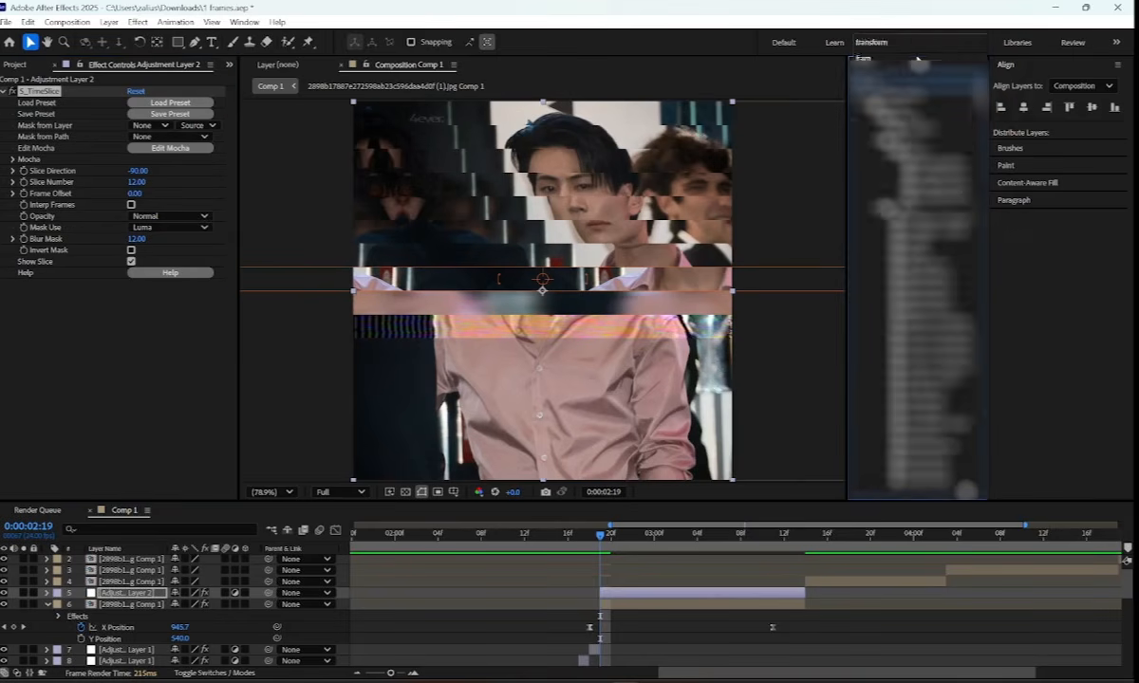
type("s")
key("BackSpace")
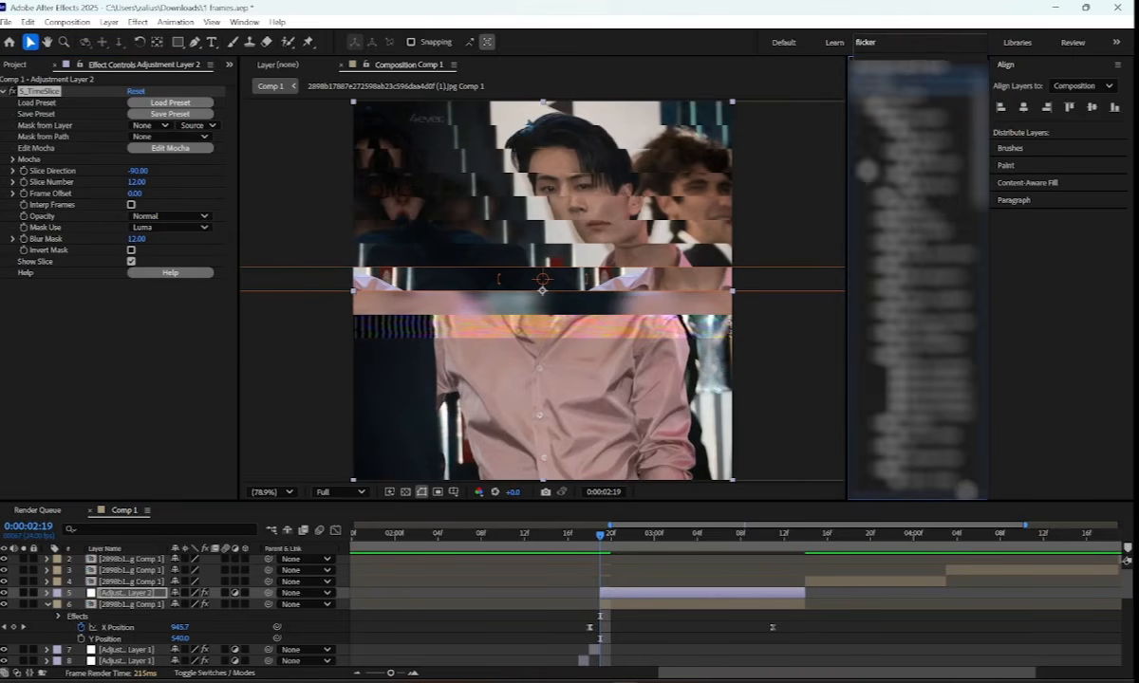
scroll(919, 335, "down", 5)
scroll(919, 336, "down", 10)
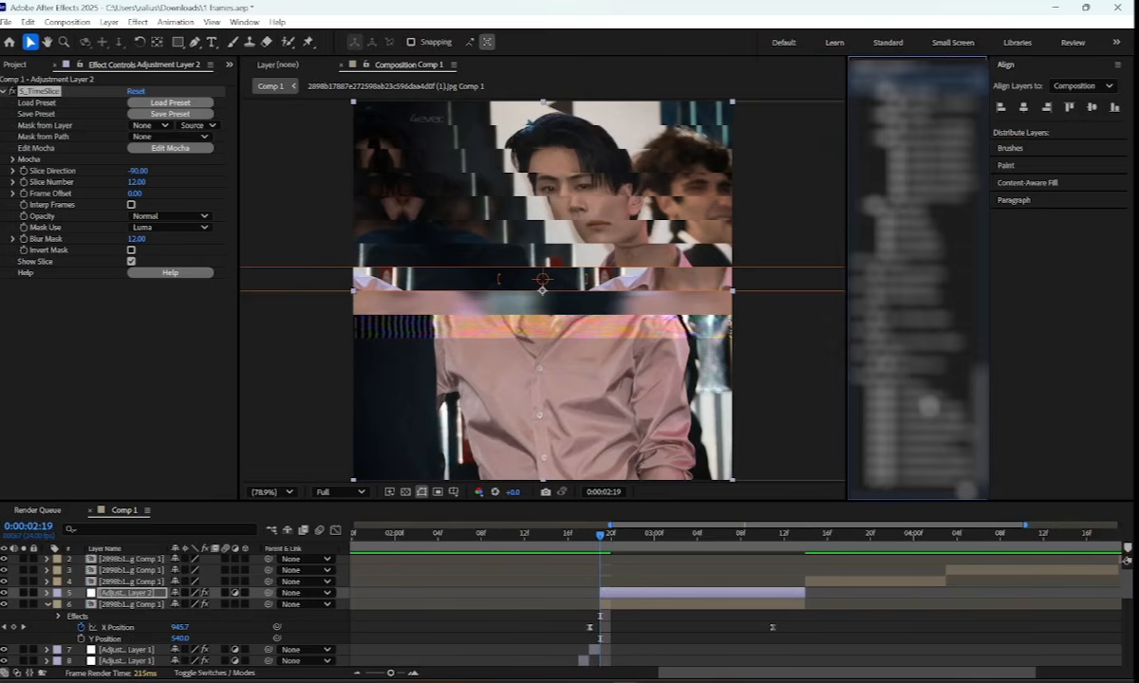
left_click(924, 389)
left_click_drag(867, 370, 74, 123)
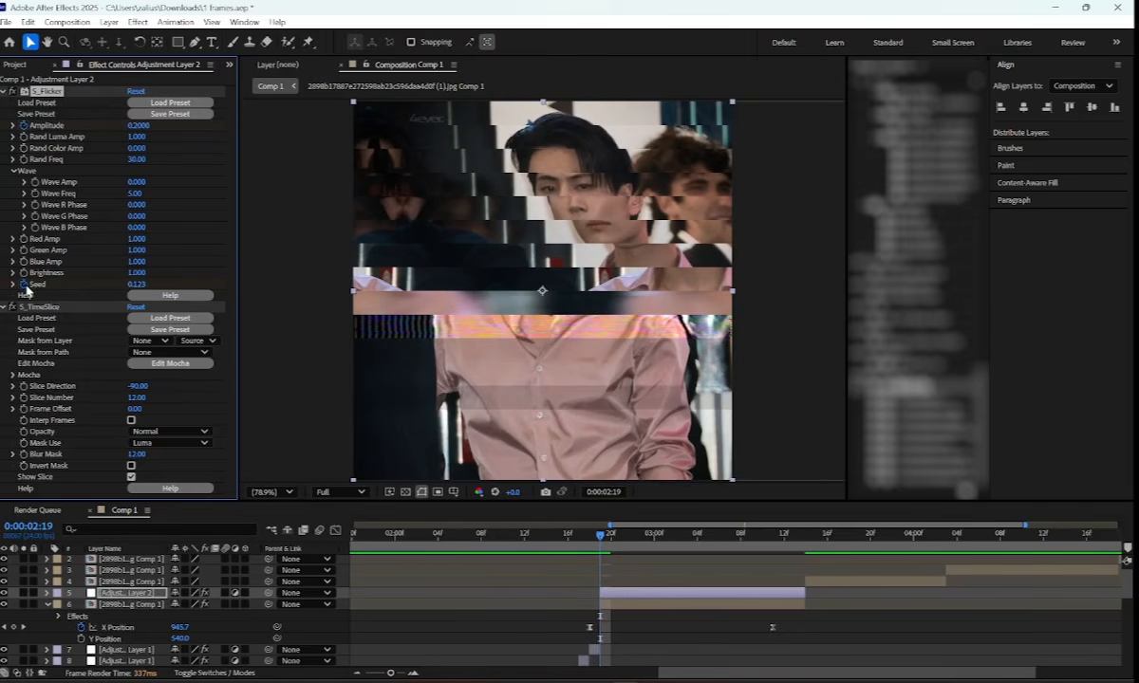
Keyframe the S_Flicker Amplitude from 1 at 0:00:02:19 to 0 at 0:00:03:08
key("u")
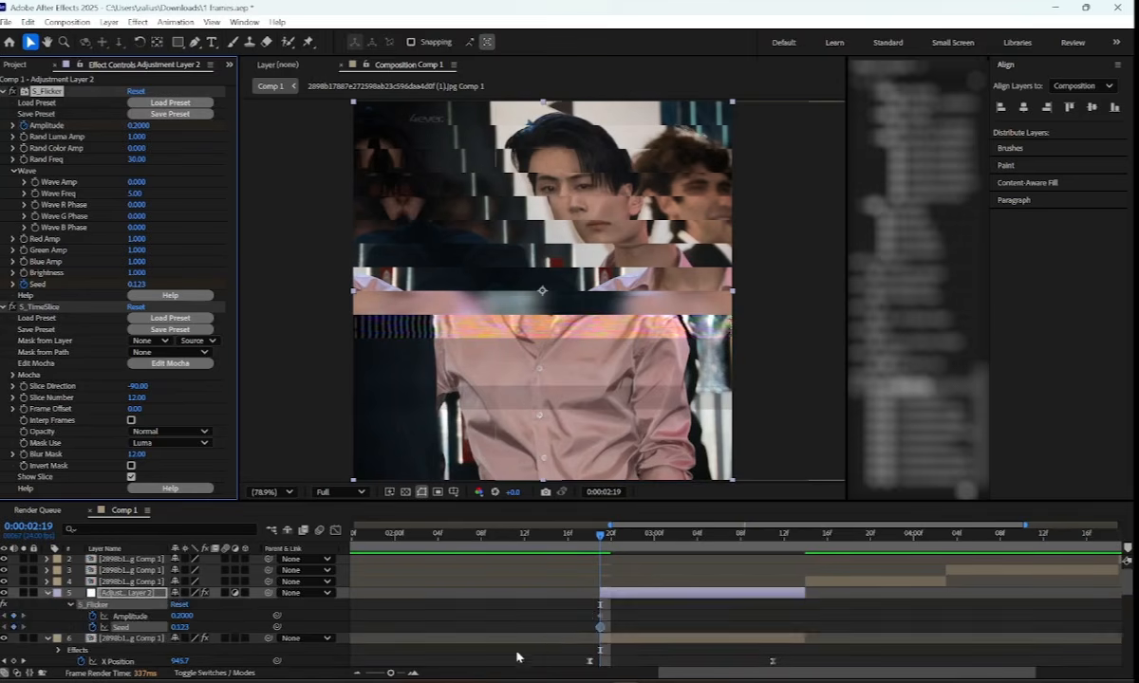
left_click(414, 673)
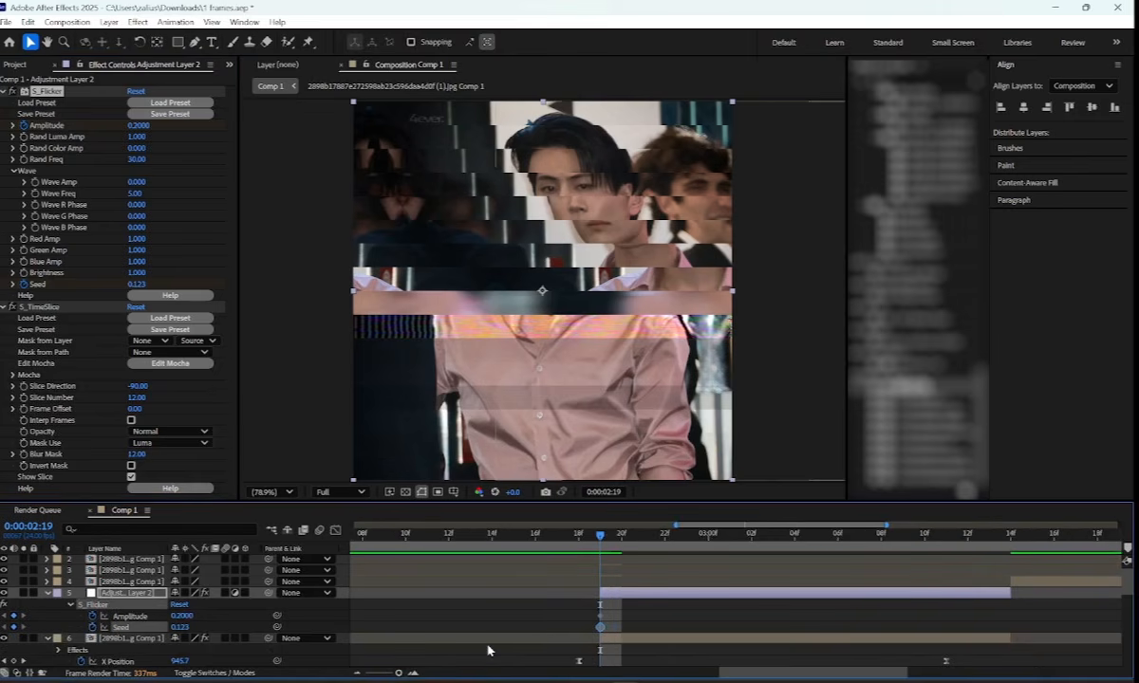
left_click(196, 618)
key("Return")
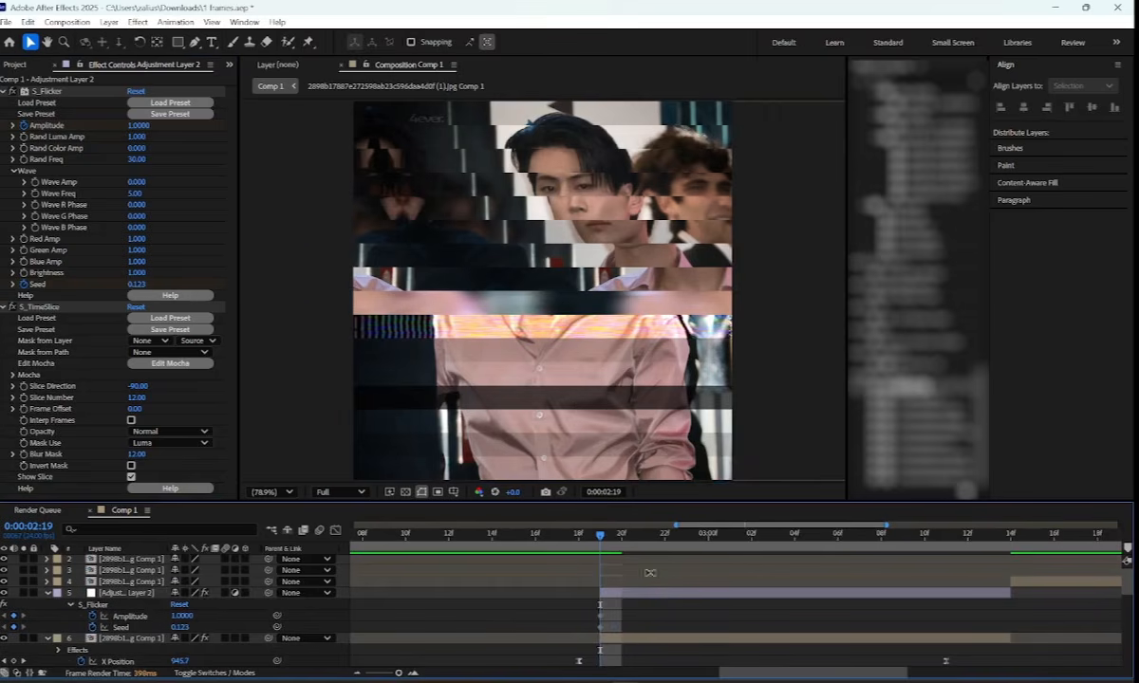
left_click_drag(624, 548, 876, 548)
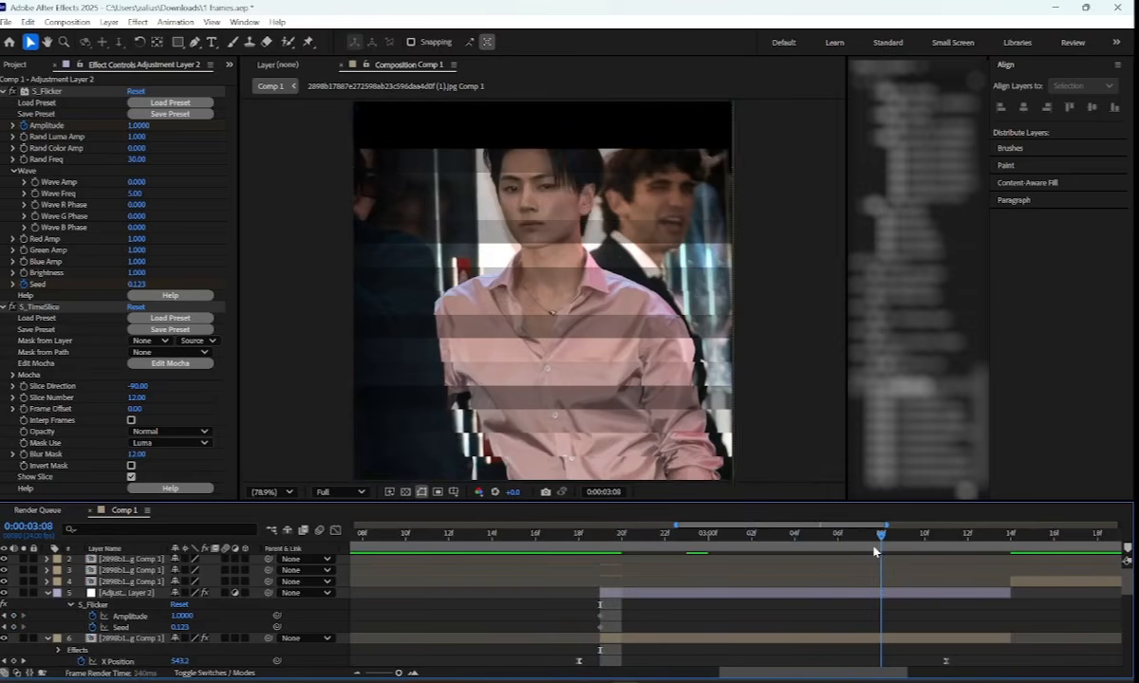
left_click(181, 616)
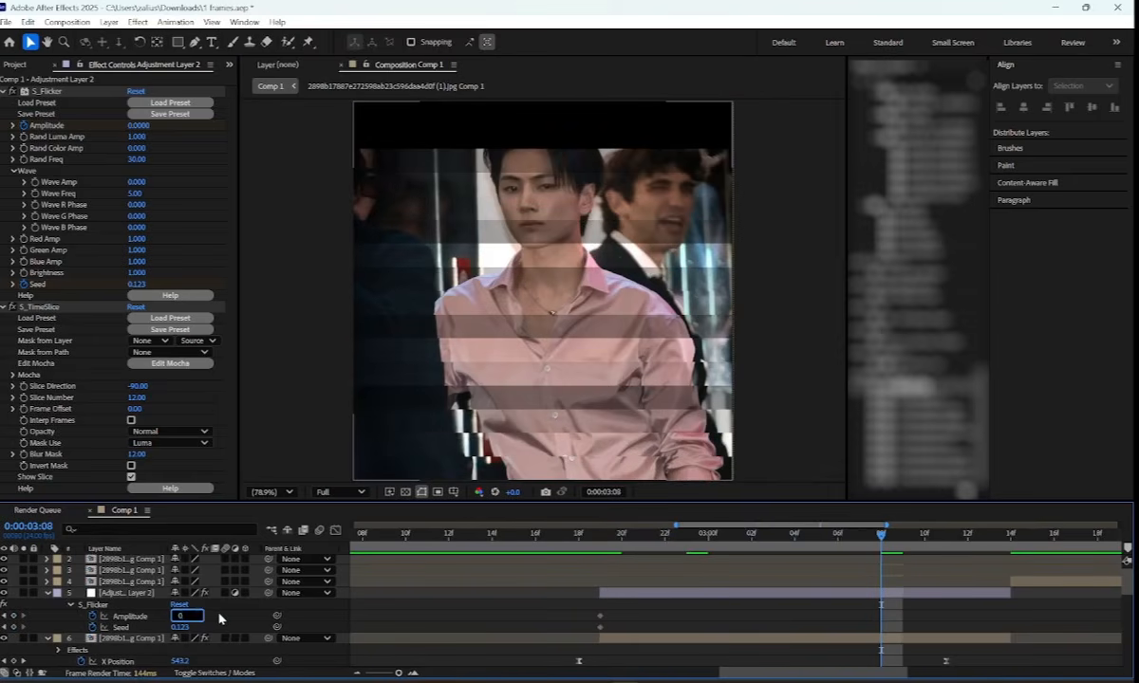
type("0")
key("Return")
Add an S_Flicker Seed keyframe of 0.323 one frame after the layer's start, at 0:00:02:20
left_click(600, 556)
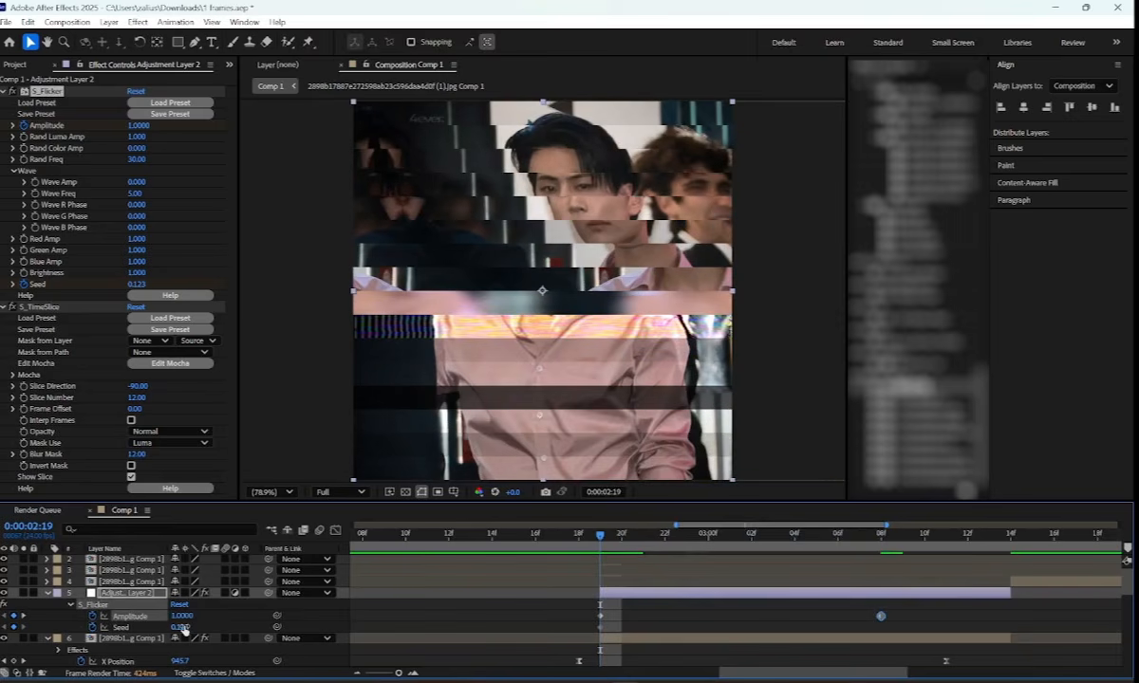
left_click(137, 629)
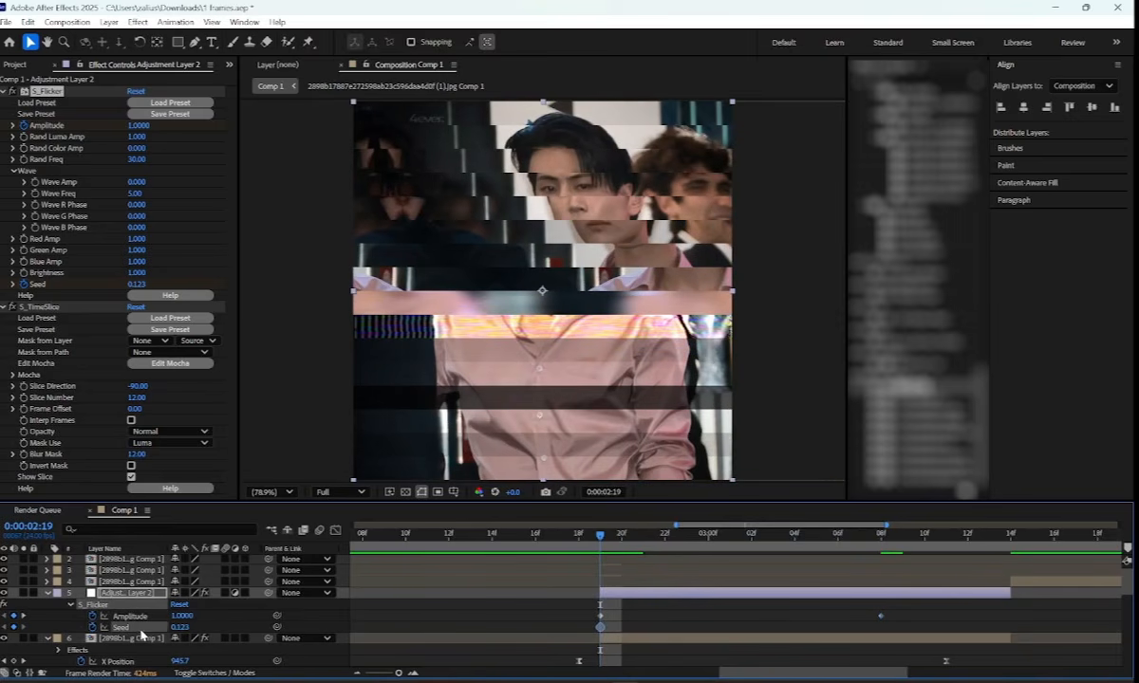
left_click(617, 552)
left_click(182, 627)
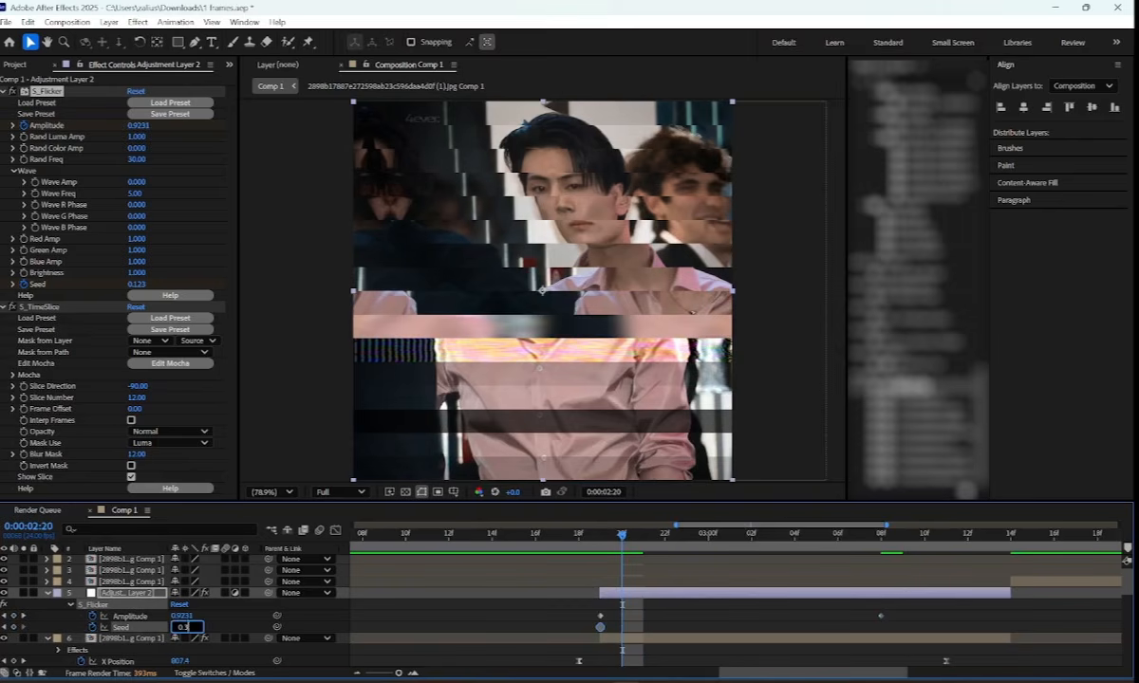
type("0.323")
left_click(586, 625)
Add an S_Flicker Seed keyframe of 0.413 at 0:00:02:21
key("Page_Down")
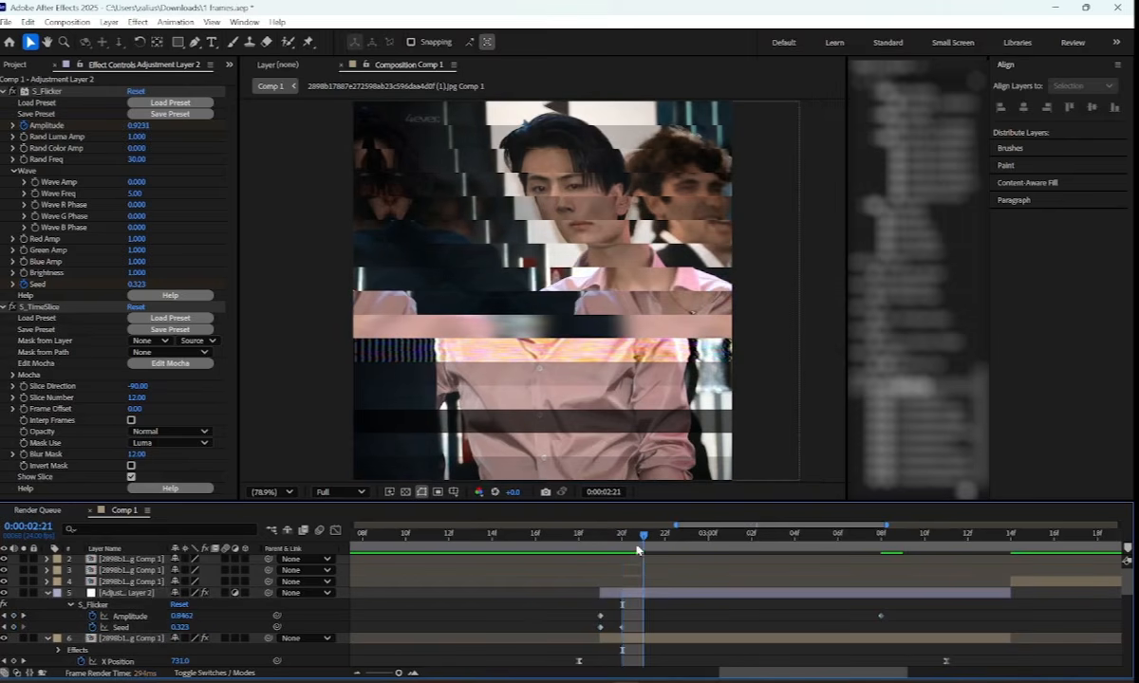
left_click(180, 628)
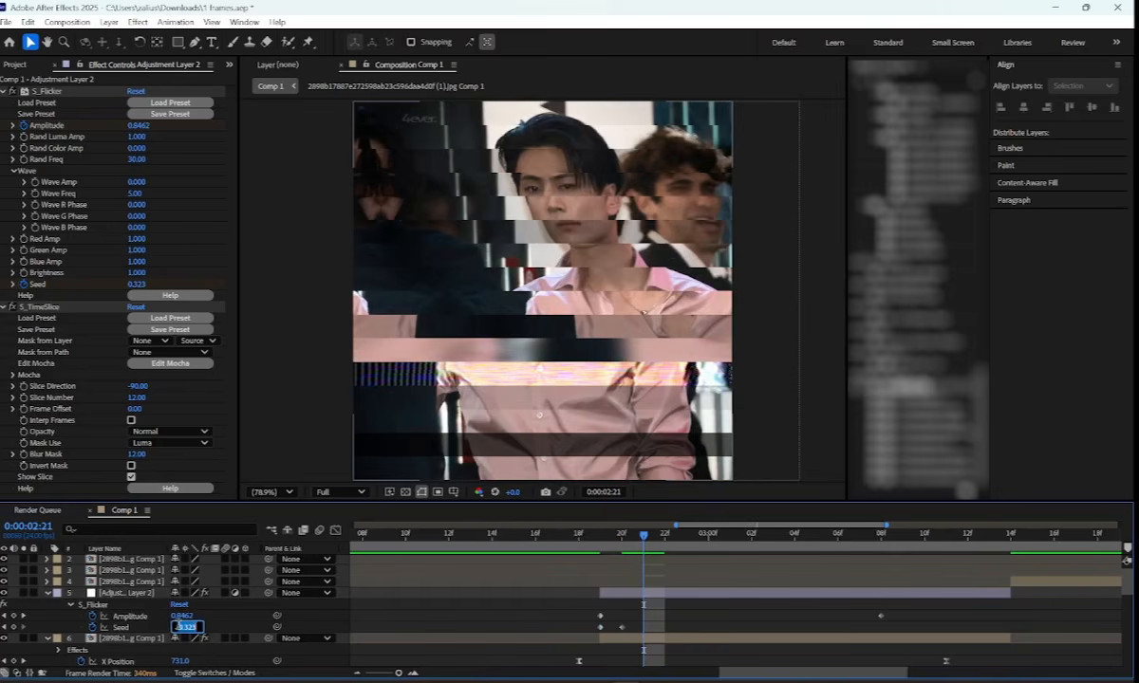
key("BackSpace")
type(".412")
key("Return")
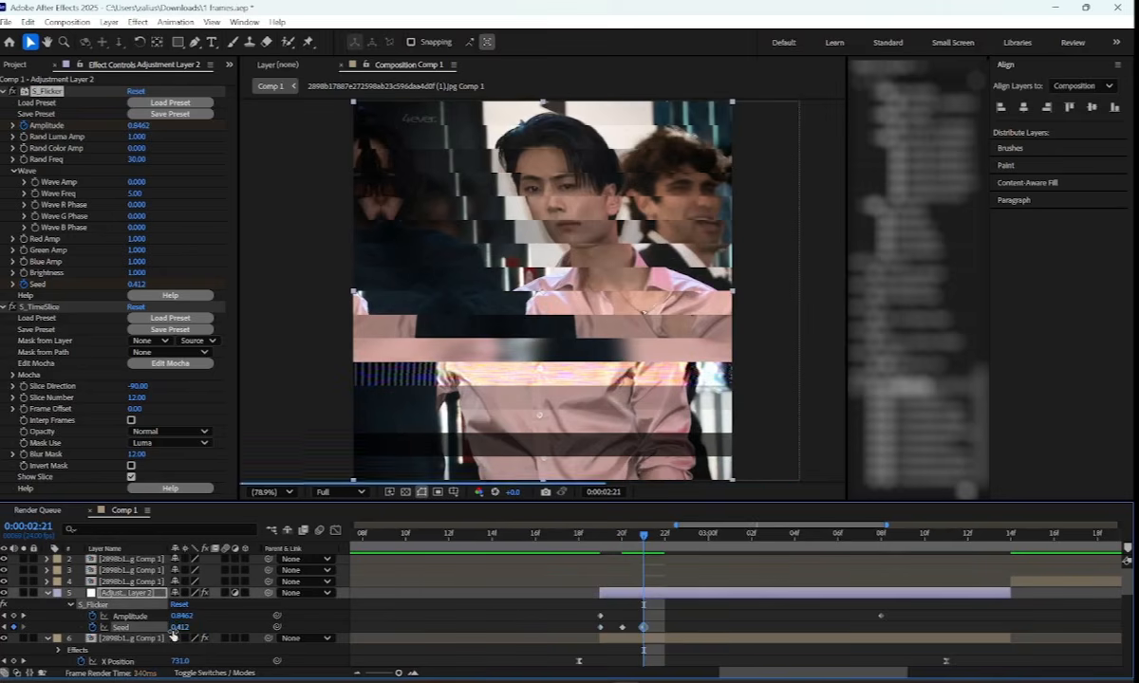
left_click(178, 628)
key("BackSpace")
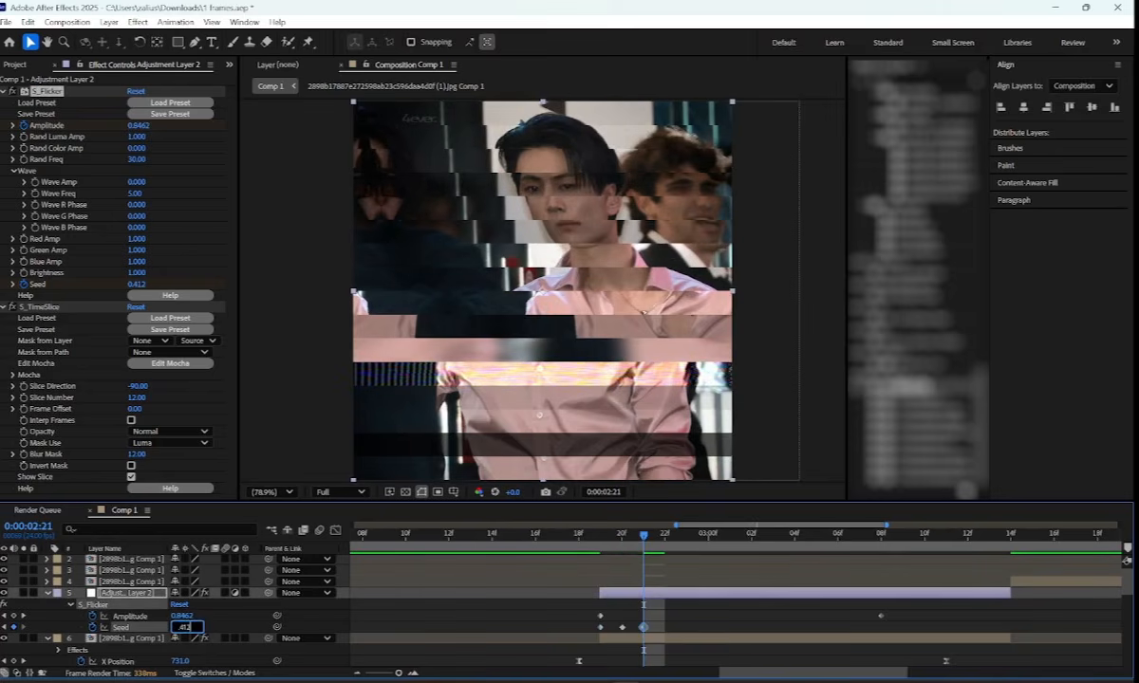
type(".413")
key("Return")
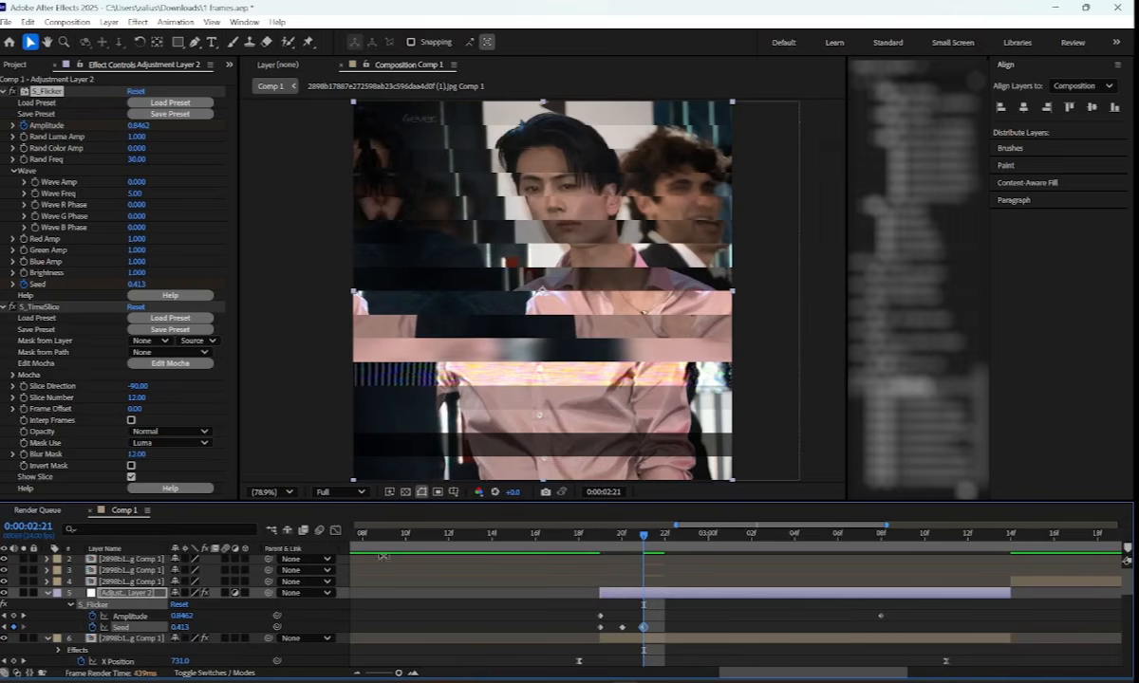
Set the S_TimeSlice Slice Direction to 0 and Slice Number to 2
left_click(91, 347)
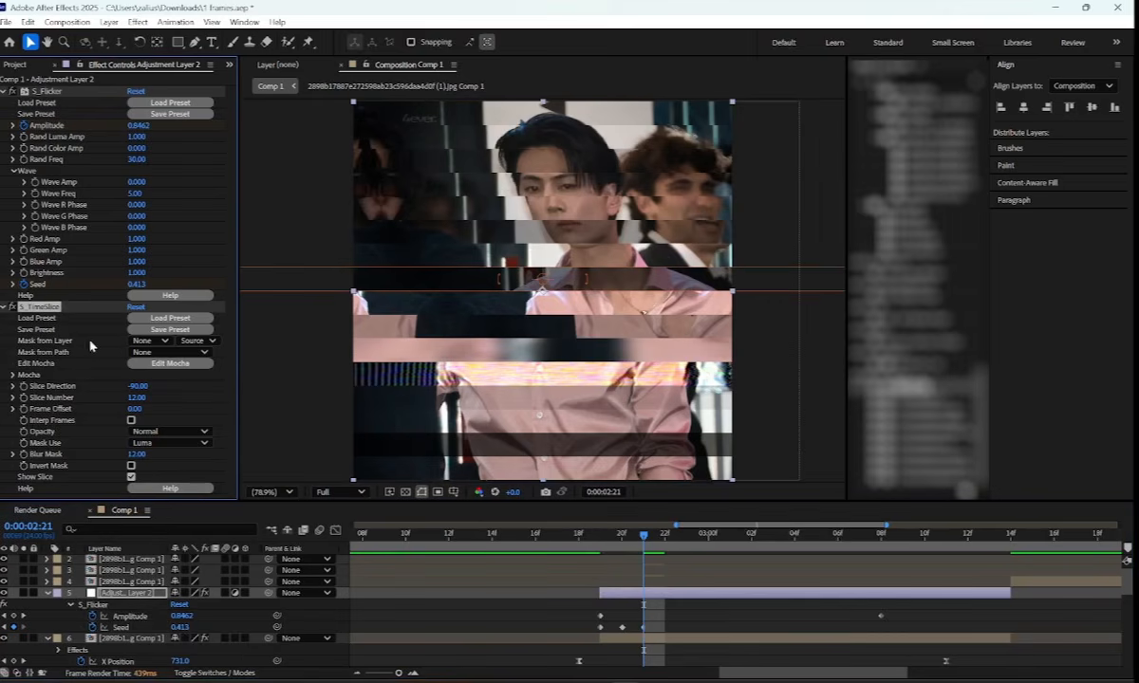
left_click(138, 386)
type("0")
key("Return")
left_click(142, 399)
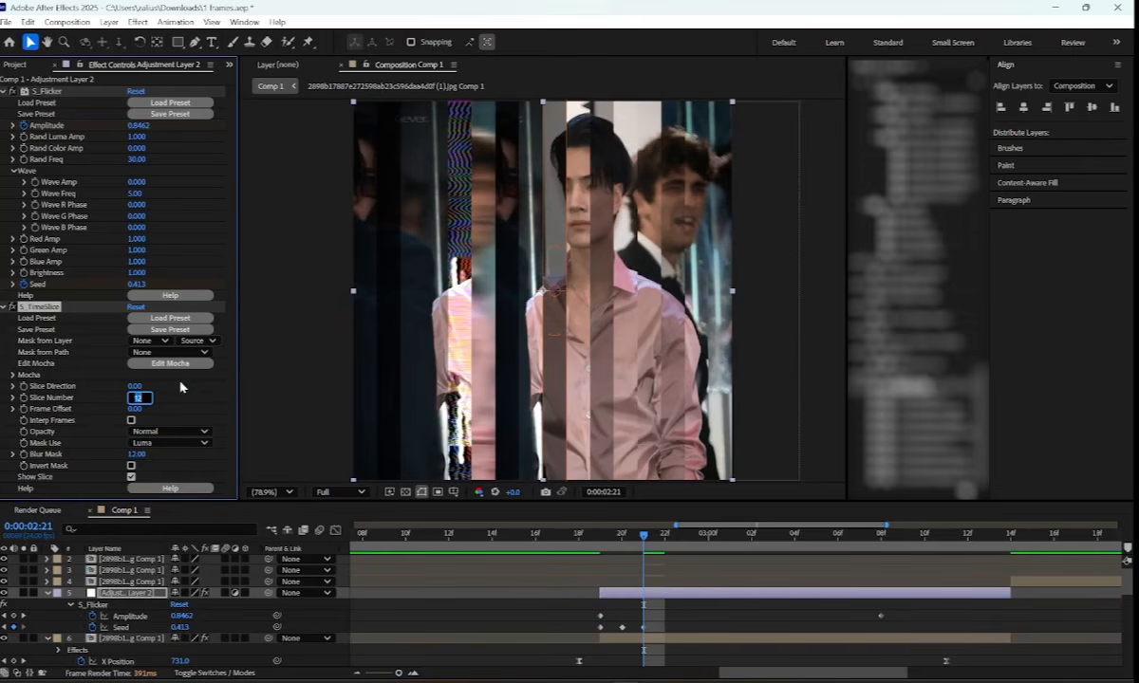
key("Return")
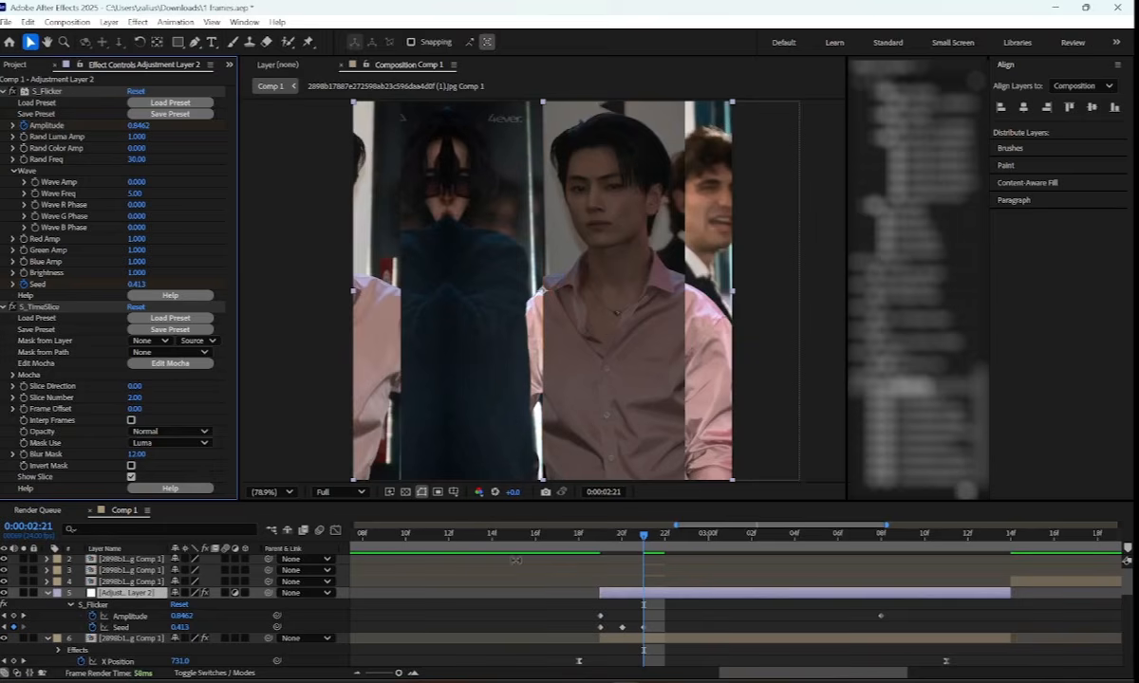
Enable Interp Frames in S_TimeSlice and preview the transition from 0:00:02:19
left_click(622, 536)
left_click_drag(627, 541, 600, 541)
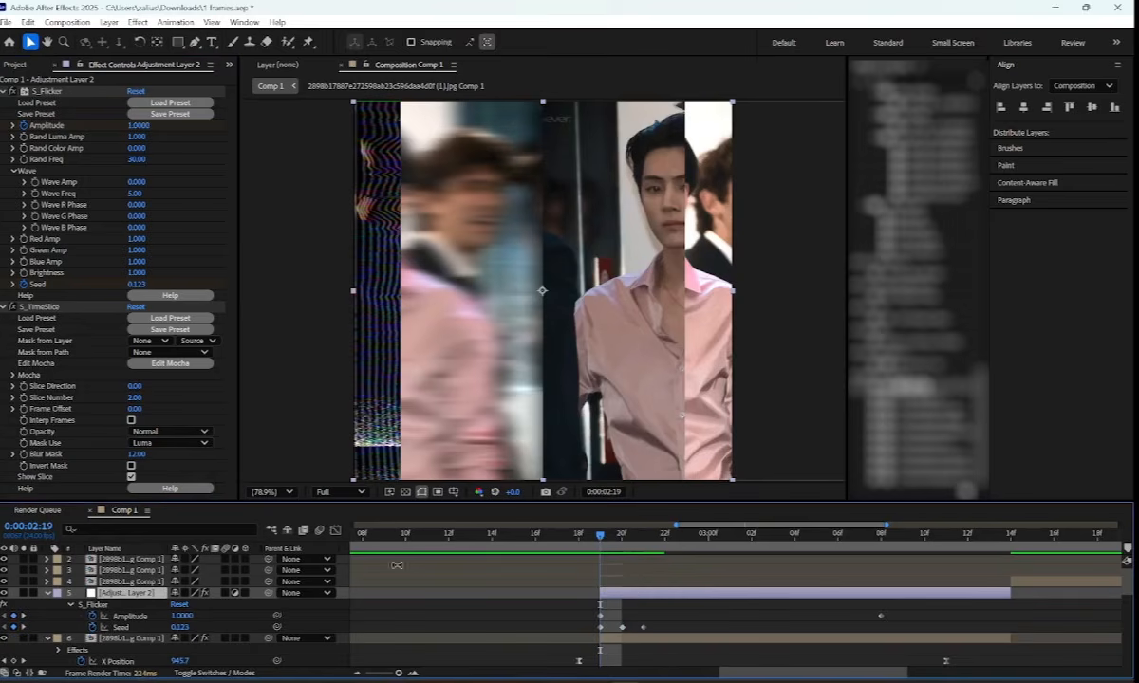
left_click(43, 433)
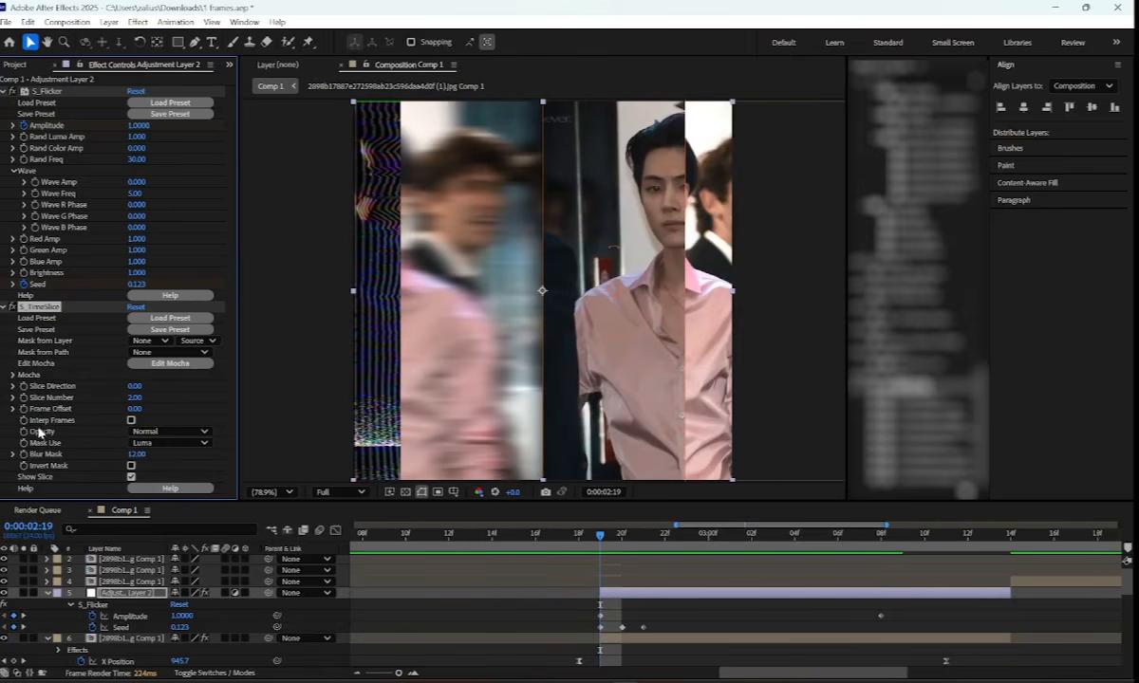
left_click(131, 419)
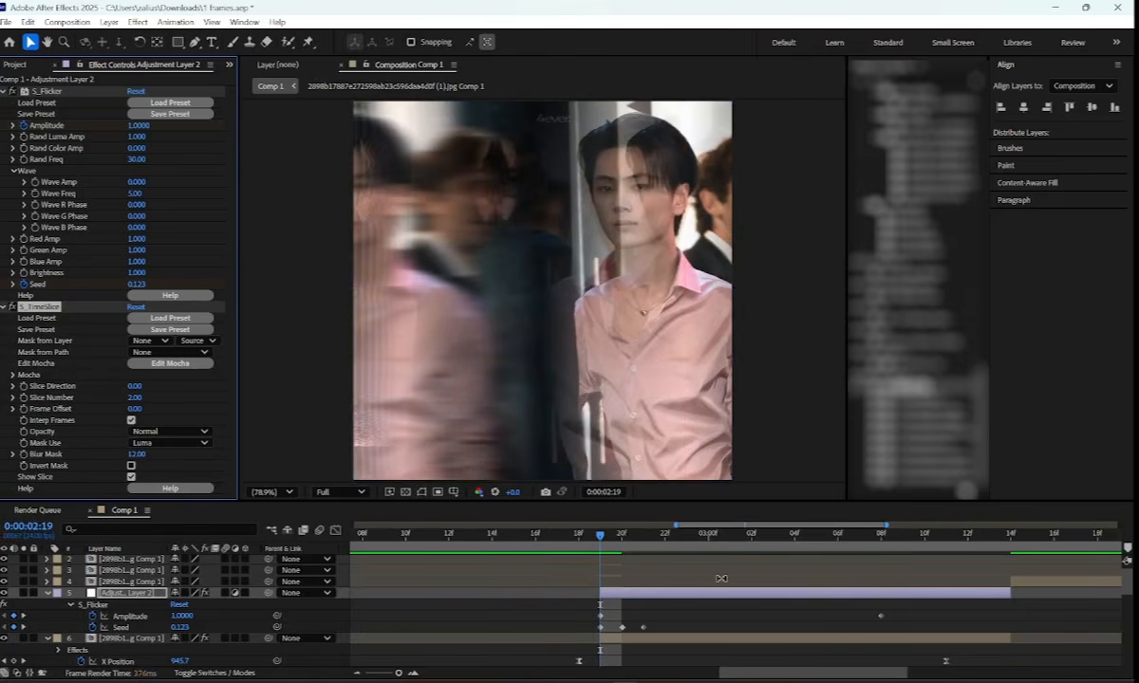
key("space")
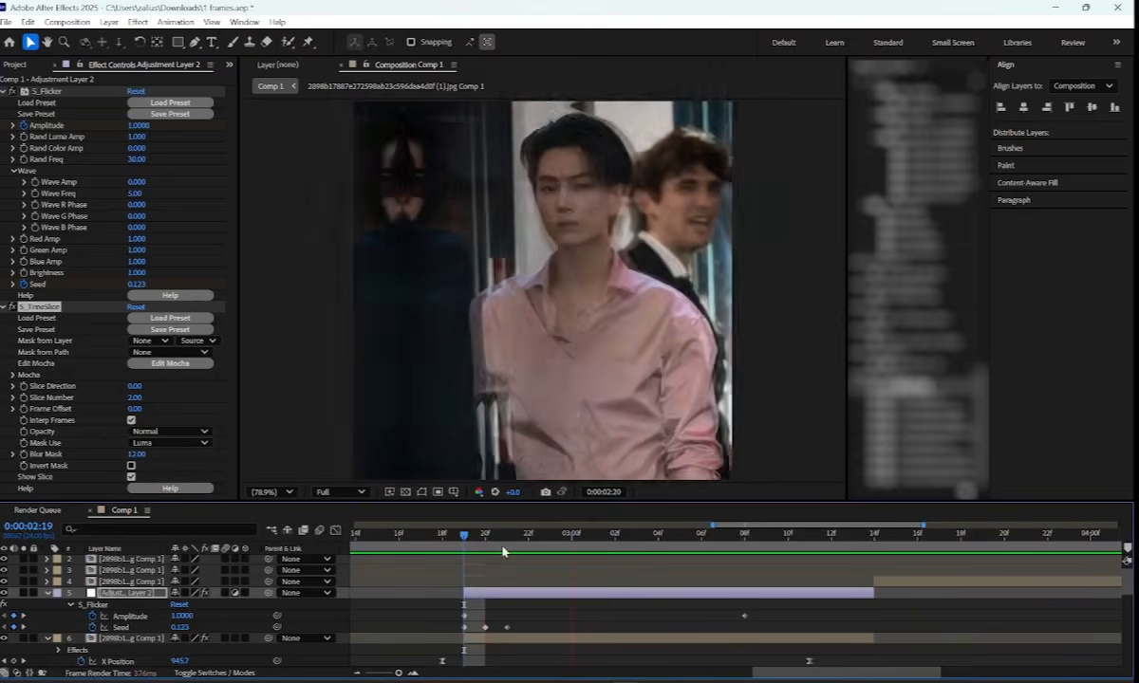
key("space")
Add a 100% Opacity keyframe at 0:00:03:04 on the adjustment layer carrying S_Flicker and S_TimeSlice
key("t")
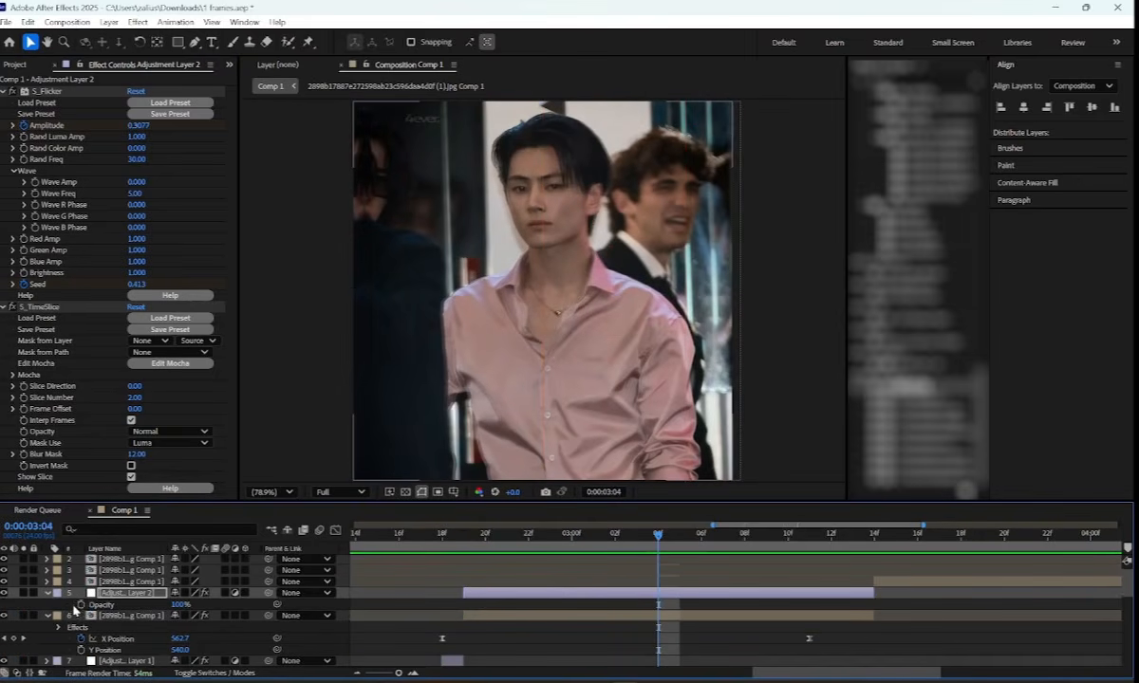
left_click(81, 605)
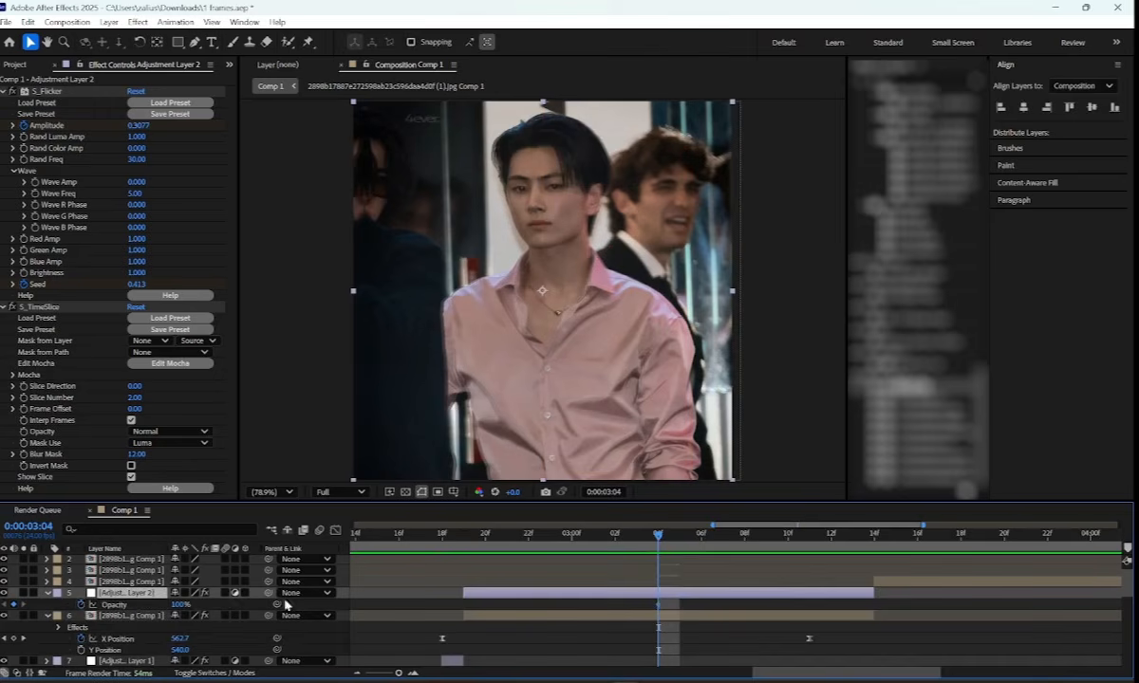
key("u")
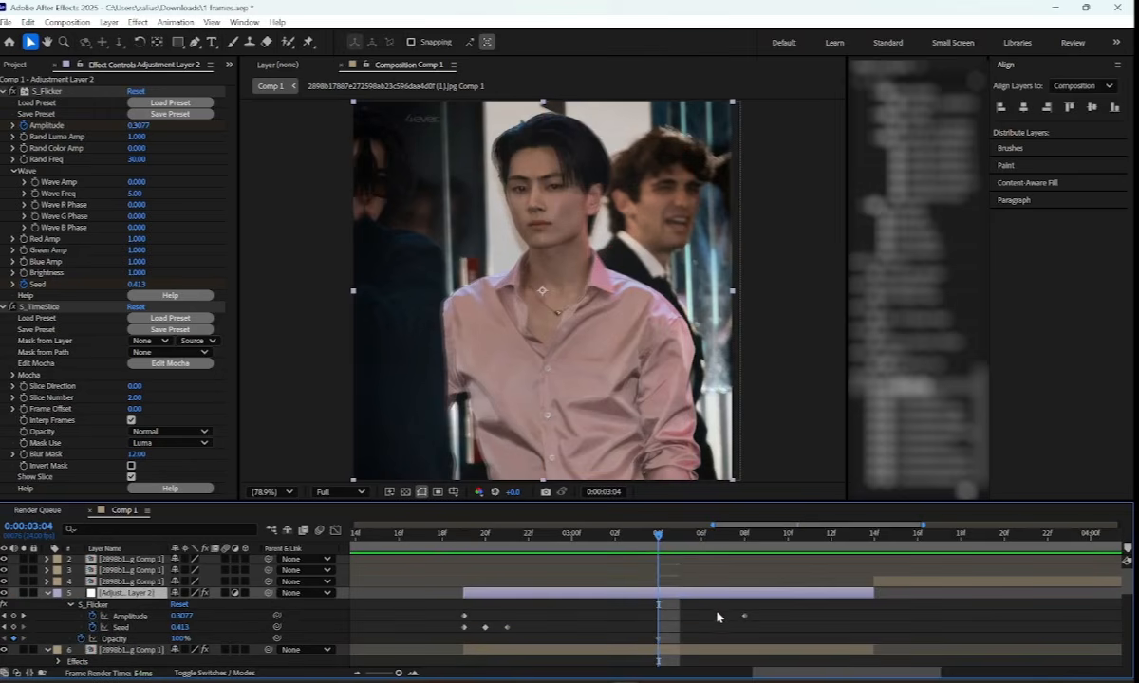
left_click(20, 396)
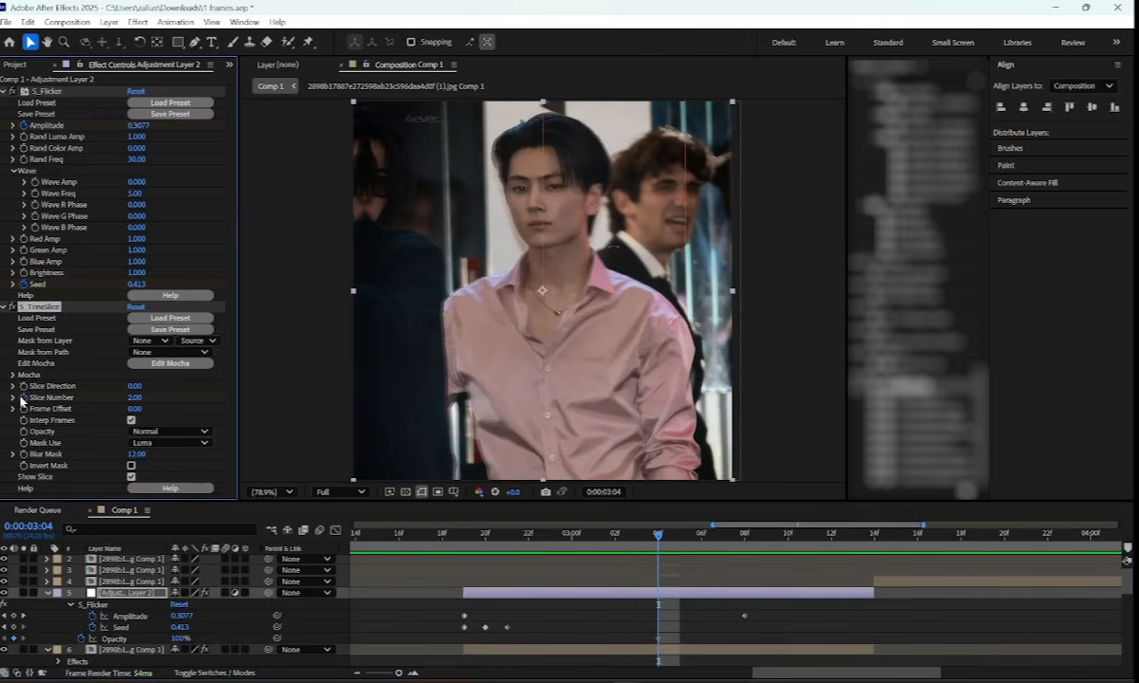
left_click(679, 595)
key("u")
key("t")
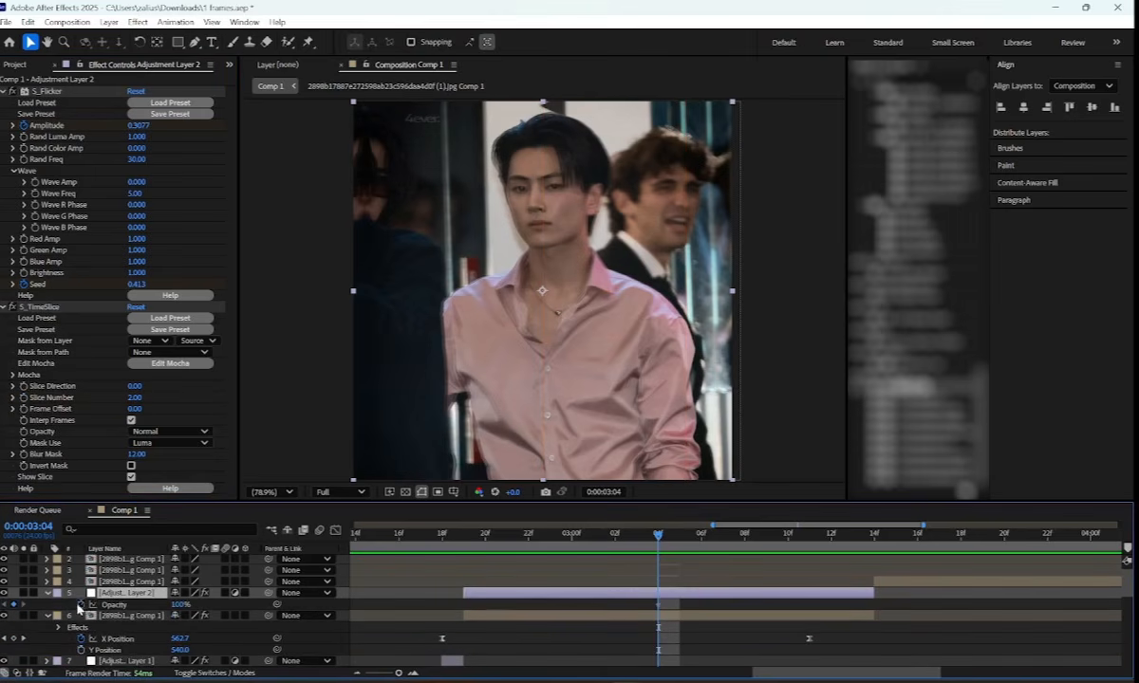
Fade the adjustment layer's Opacity to 4% at 0:00:03:11 and preview around the layer's end
left_click_drag(758, 537, 817, 537)
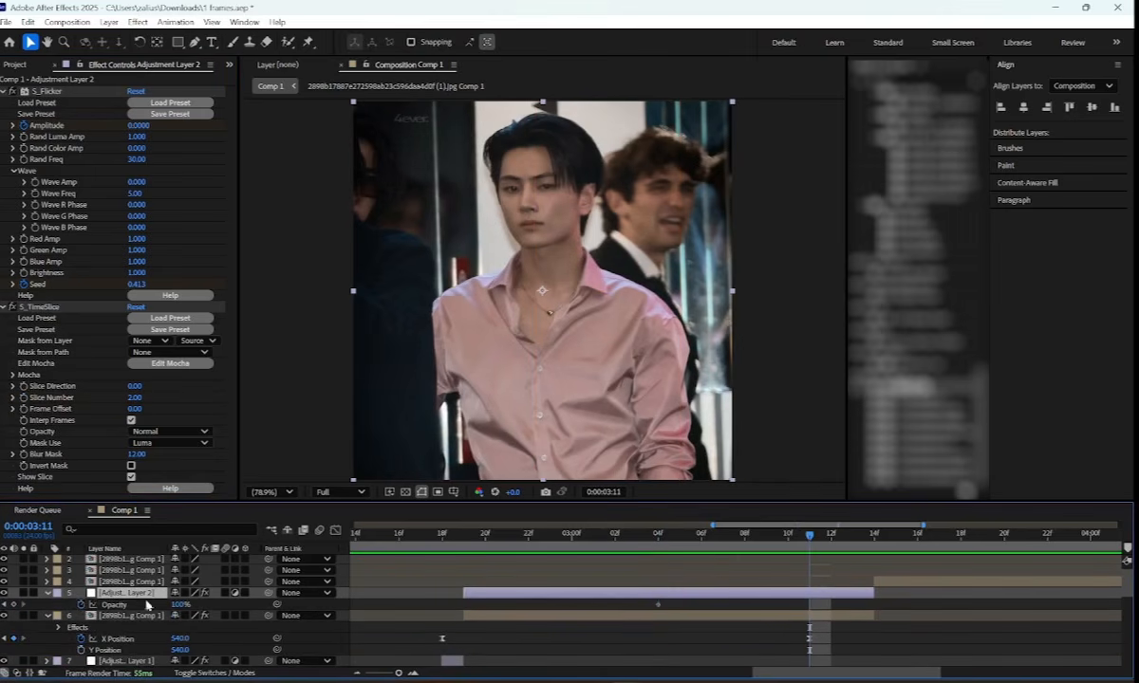
left_click_drag(178, 605, 54, 626)
left_click_drag(757, 537, 875, 537)
key("space")
Create a white 1080 × 1080 px solid and remove its portion before the clip cut at 0:00:03:14
left_click_drag(751, 670, 835, 669)
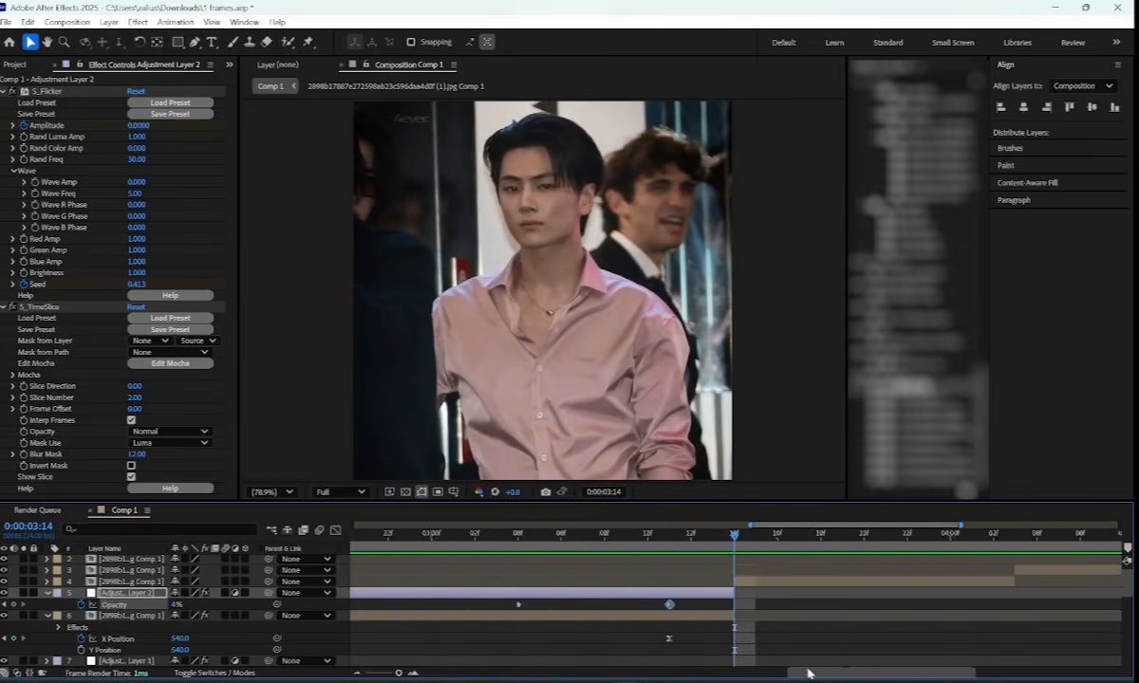
right_click(346, 383)
mouse_move(409, 390)
left_click(537, 427)
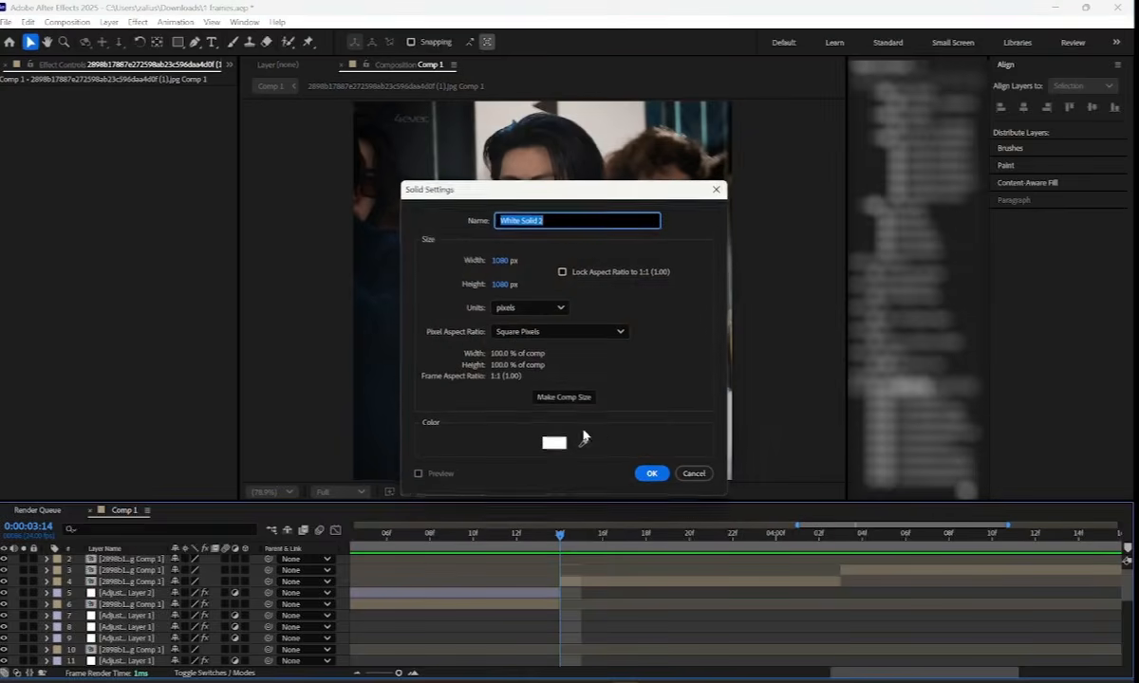
left_click(653, 472)
key("ctrl+shift+d")
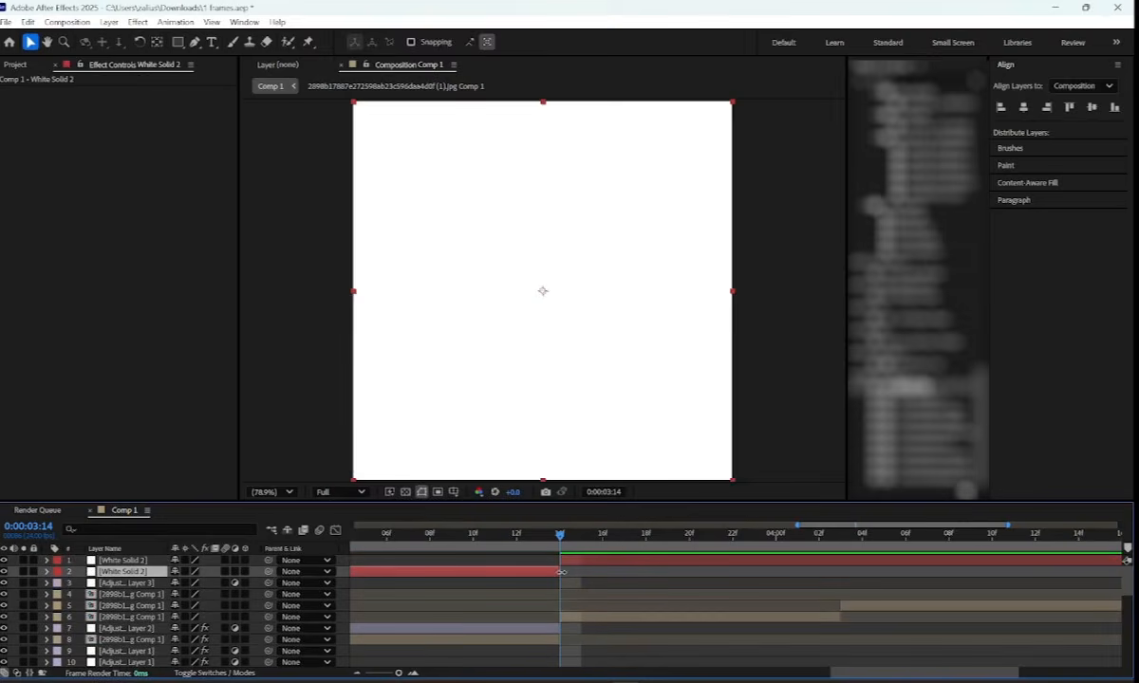
key("Delete")
left_click_drag(400, 673, 387, 673)
left_click(414, 674)
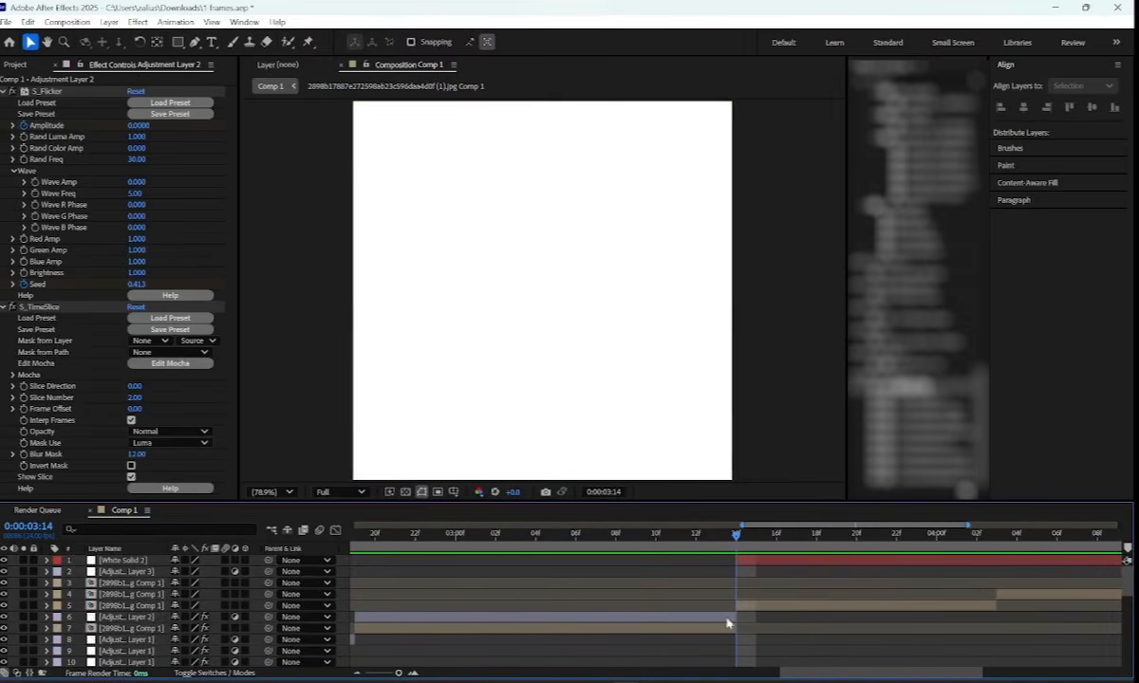
Trim the end of the white solid to the clip cut at 0:00:04:19
left_click(848, 562)
left_click_drag(859, 537, 645, 619)
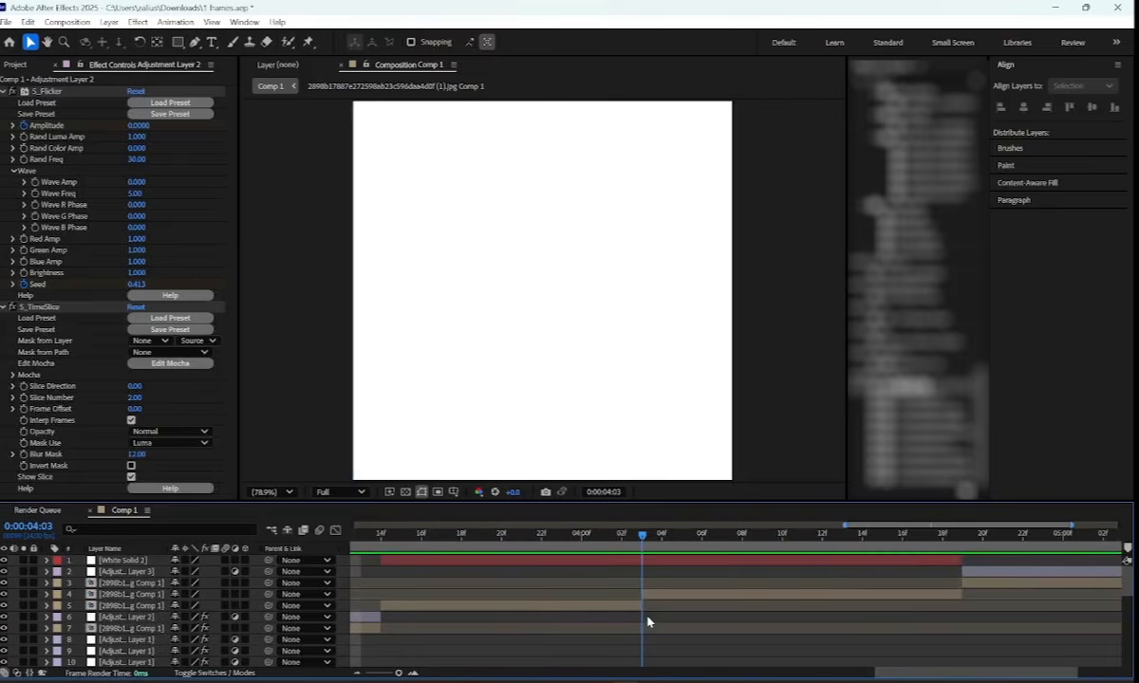
left_click(653, 596)
Apply the uni.Gradient Ramp effect to the white solid
left_click(460, 535)
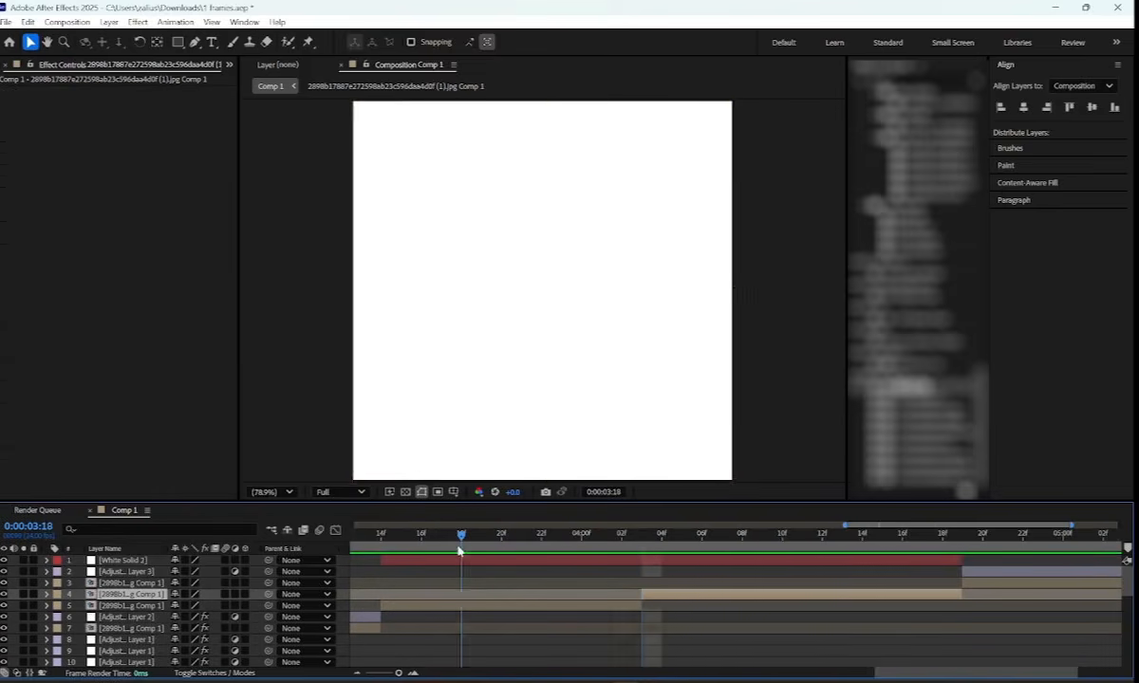
left_click(467, 562)
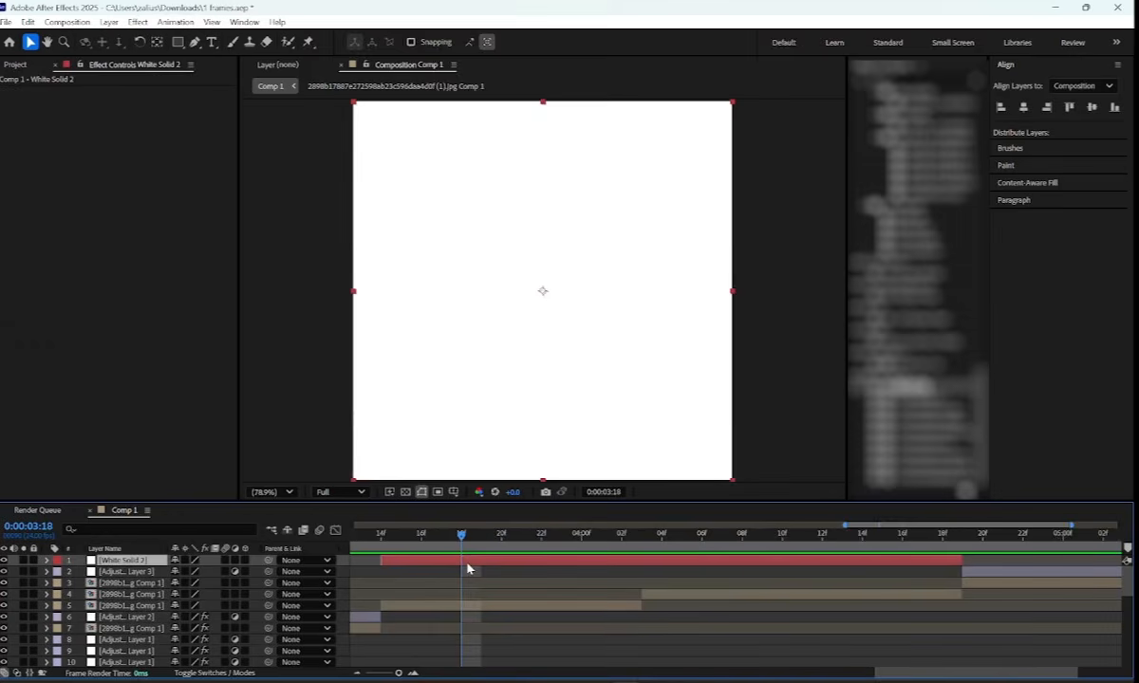
left_click(977, 82)
type("fra")
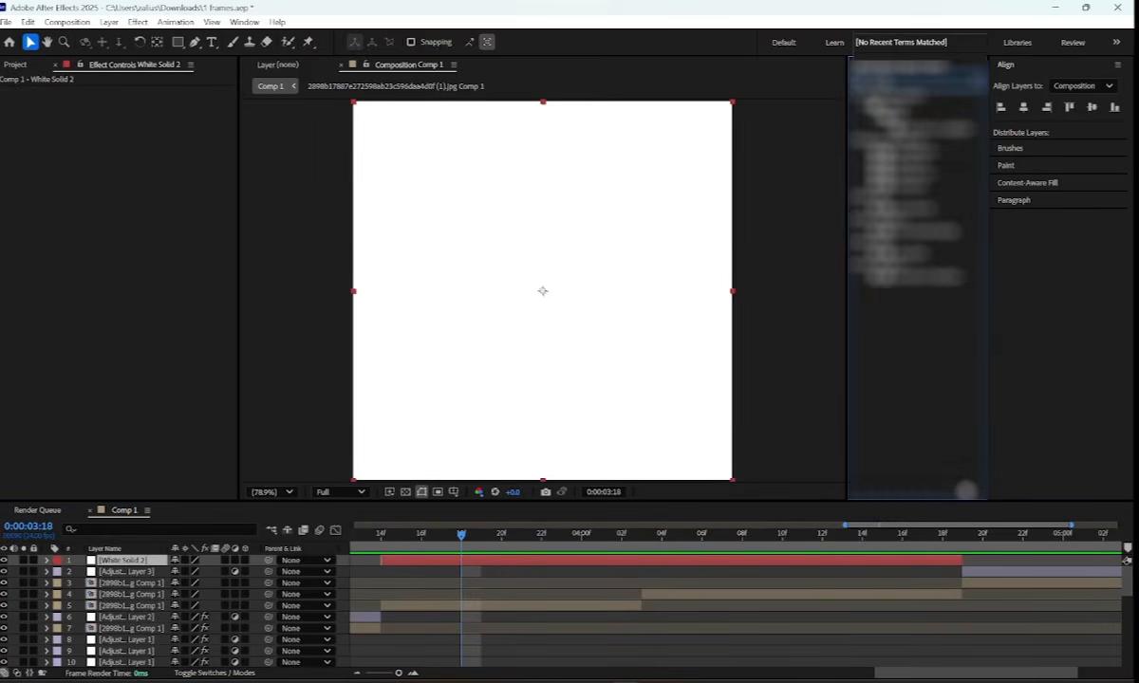
type("ct")
double_click(878, 142)
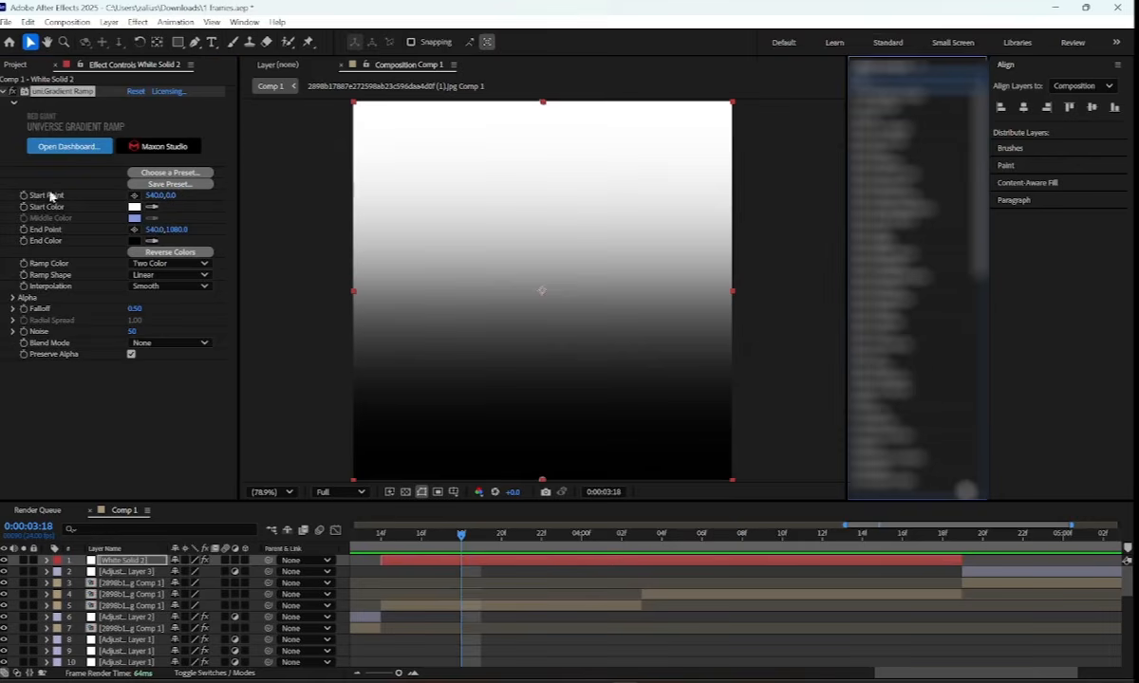
Make the gradient ramp Radial with its Start Point at 540, 540 and End Point at 950, 950
left_click(173, 195)
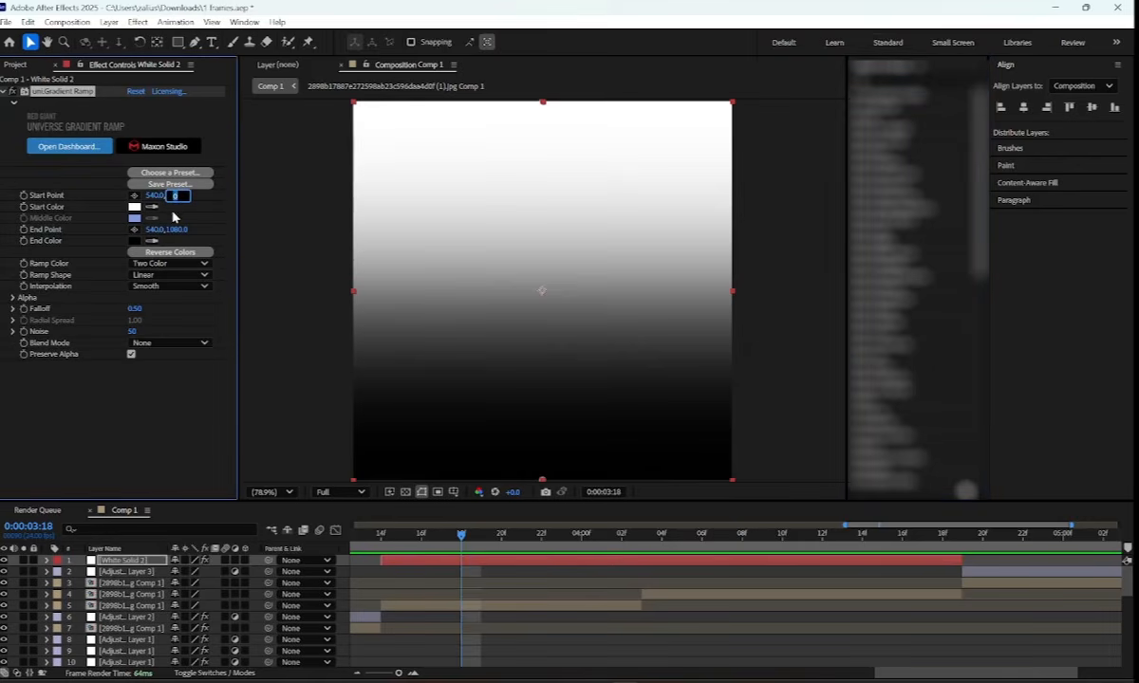
key("Return")
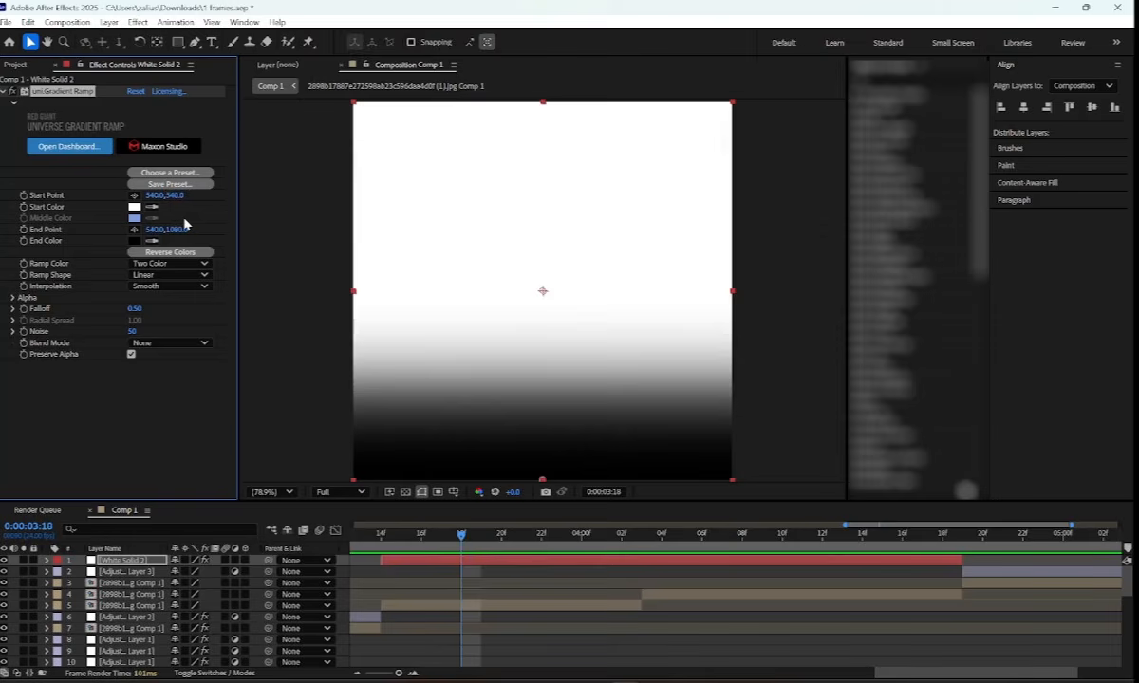
left_click(157, 230)
type("950")
key("Return")
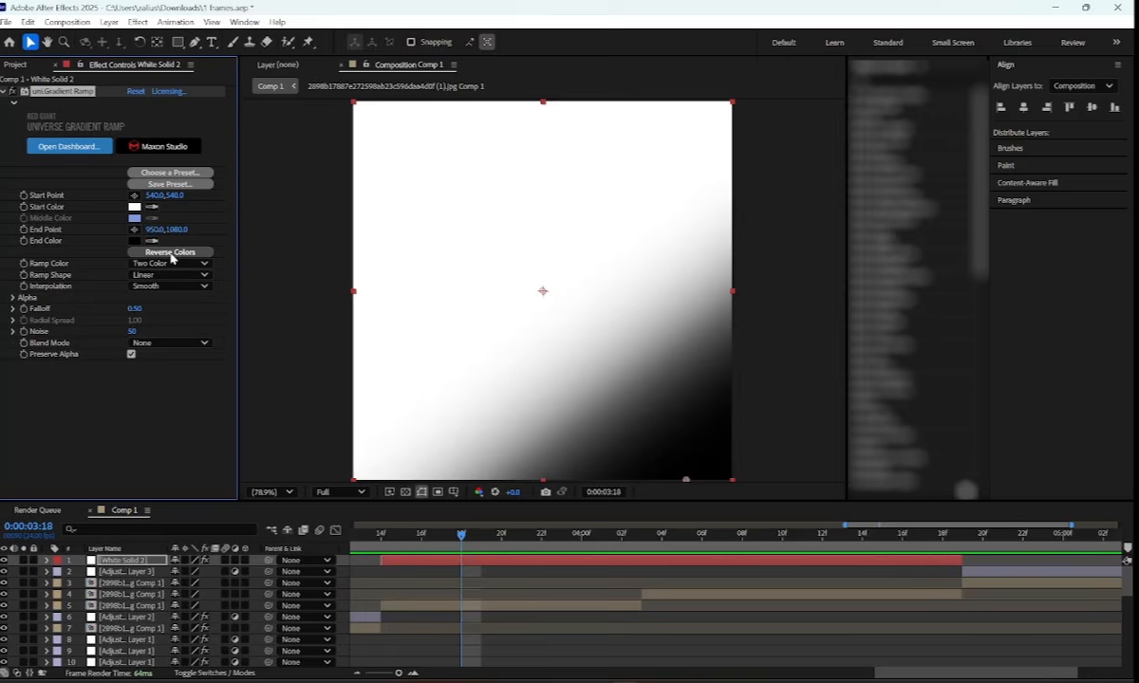
left_click(181, 230)
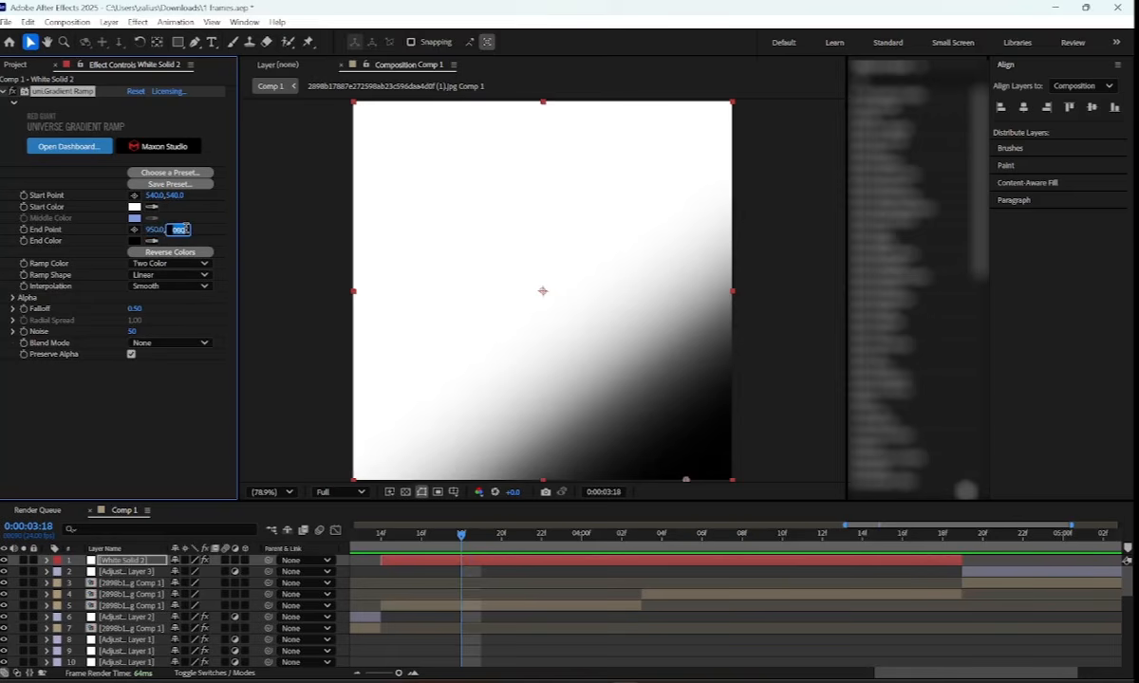
type("950.")
key("Return")
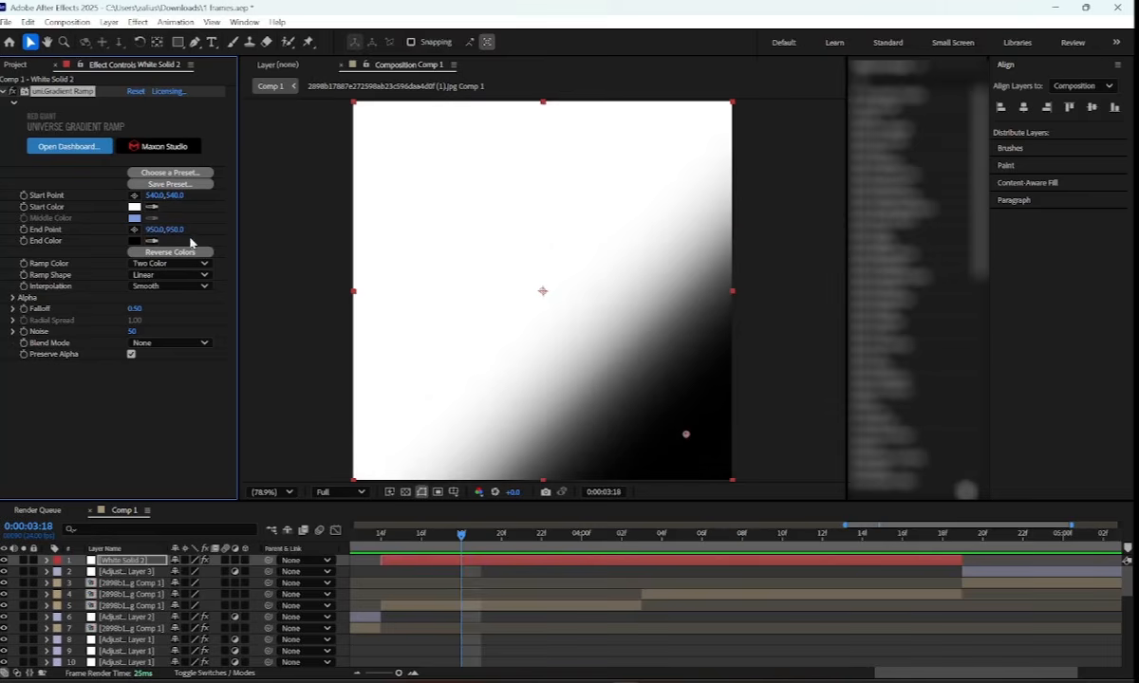
left_click(169, 274)
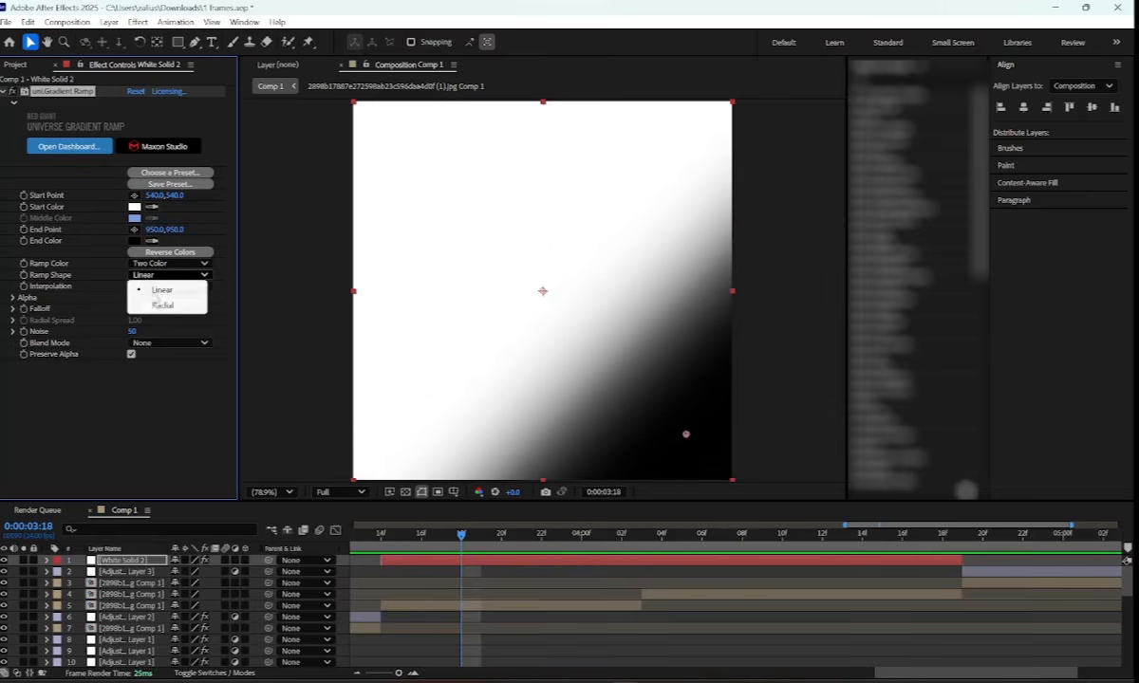
left_click(157, 301)
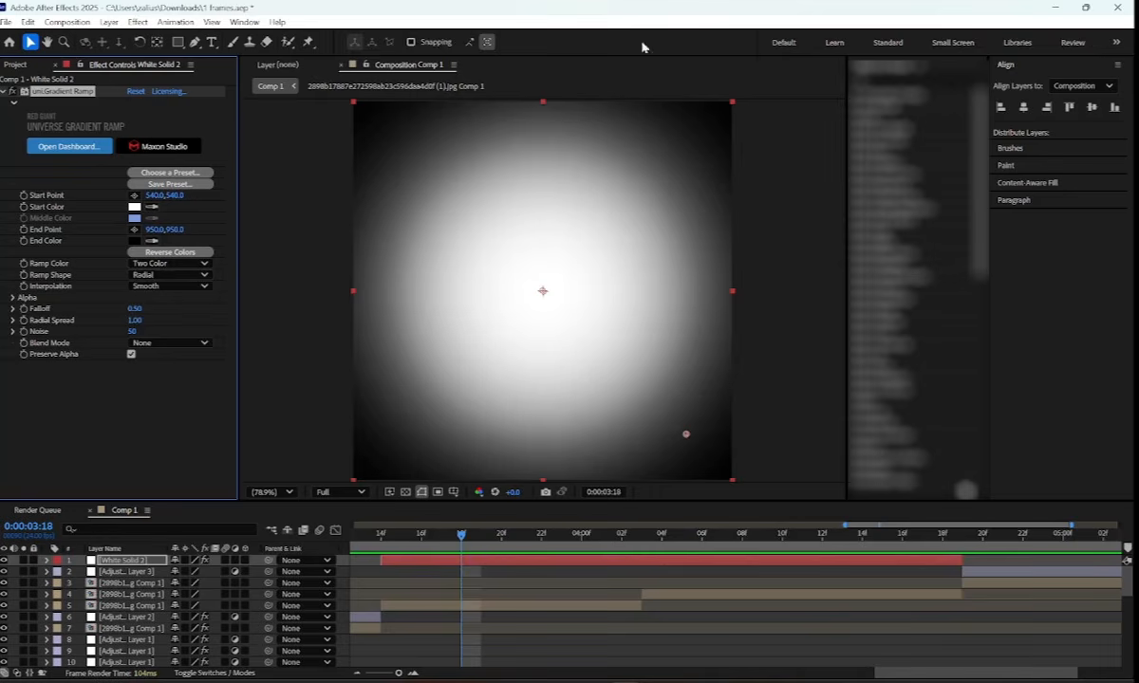
Pre-compose the gradient solid as White Solid 2 Comp 1 with all attributes moved, and hide the resulting layer
right_click(434, 553)
left_click(483, 463)
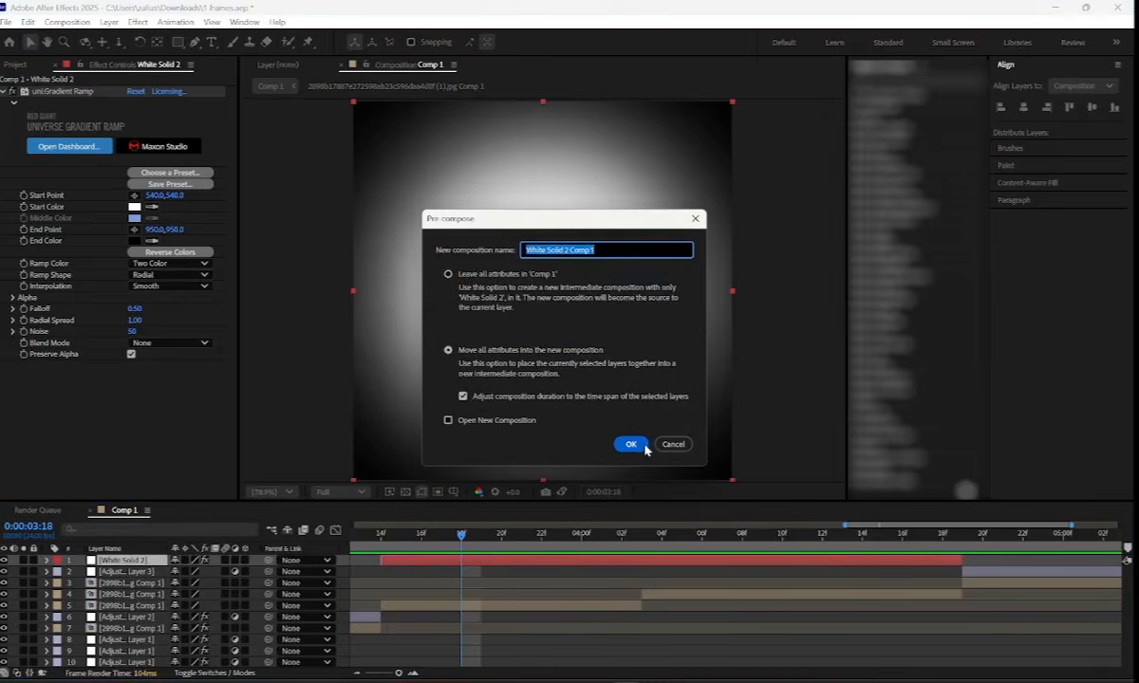
left_click(629, 443)
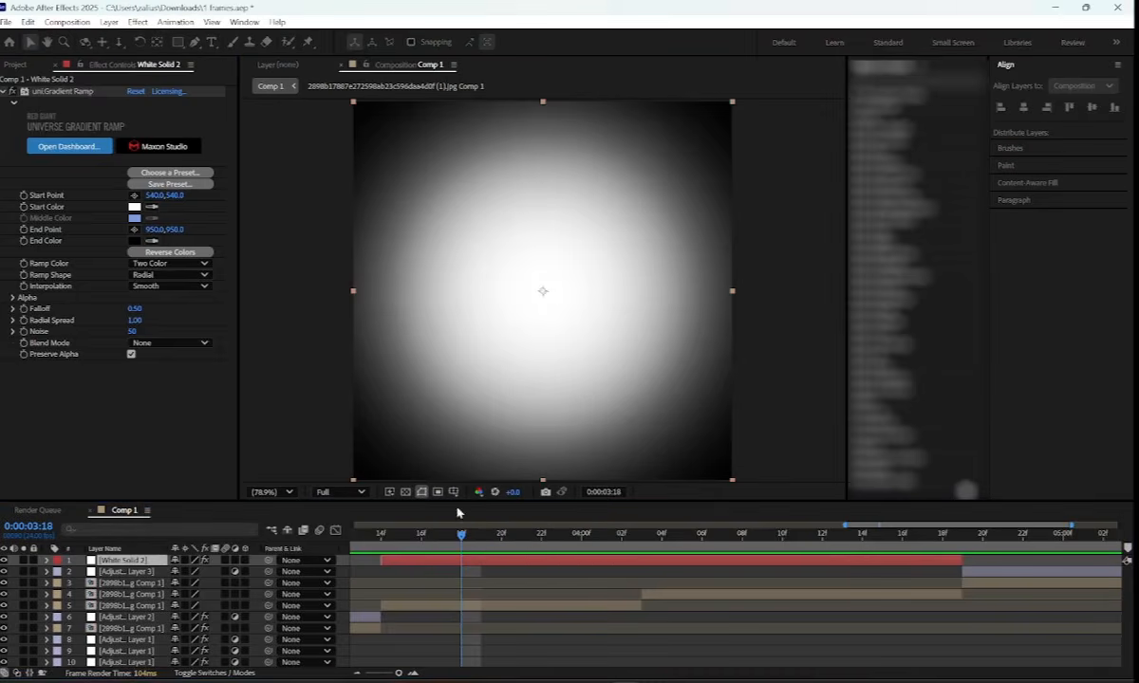
left_click(4, 561)
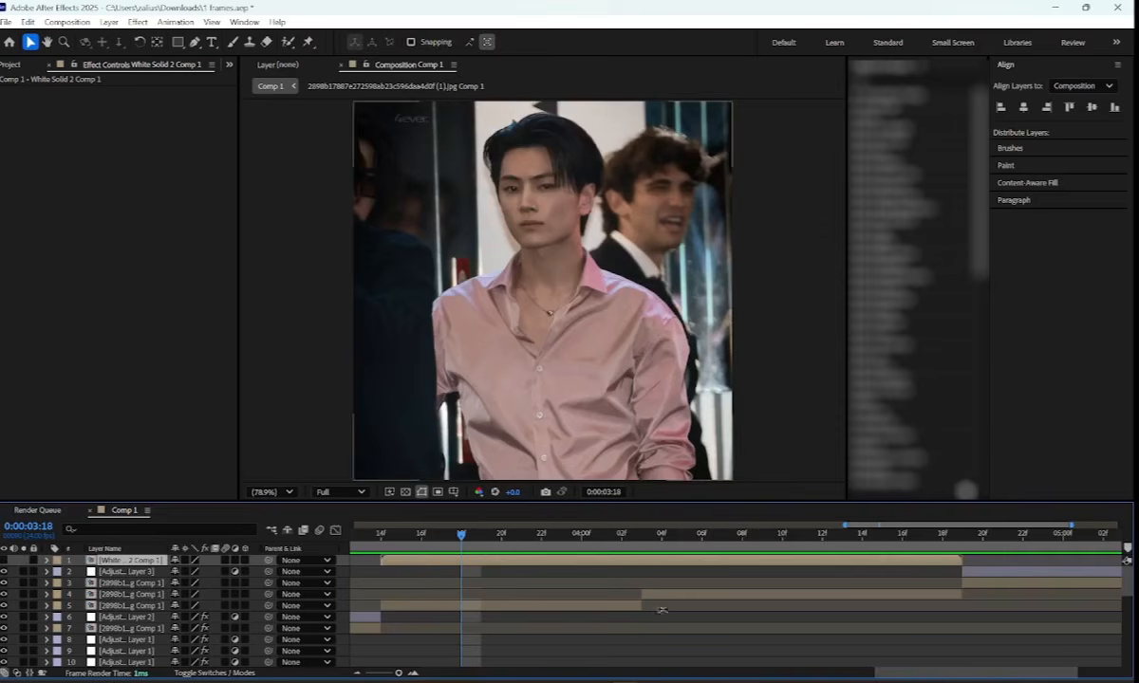
Keyframe the Scale of the clip starting at 0:00:03:14 from 100% at 0:00:03:18 to 194% at 0:00:04:02
left_click(539, 606)
scroll(542, 571, "down", 1)
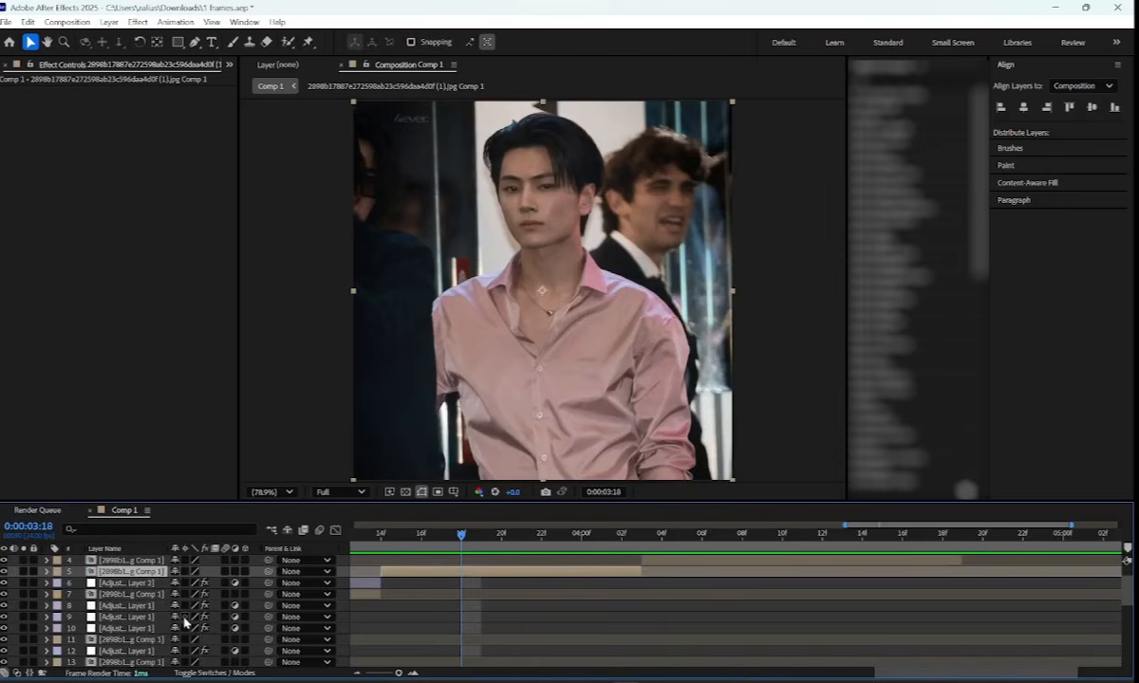
key("s")
left_click(87, 583)
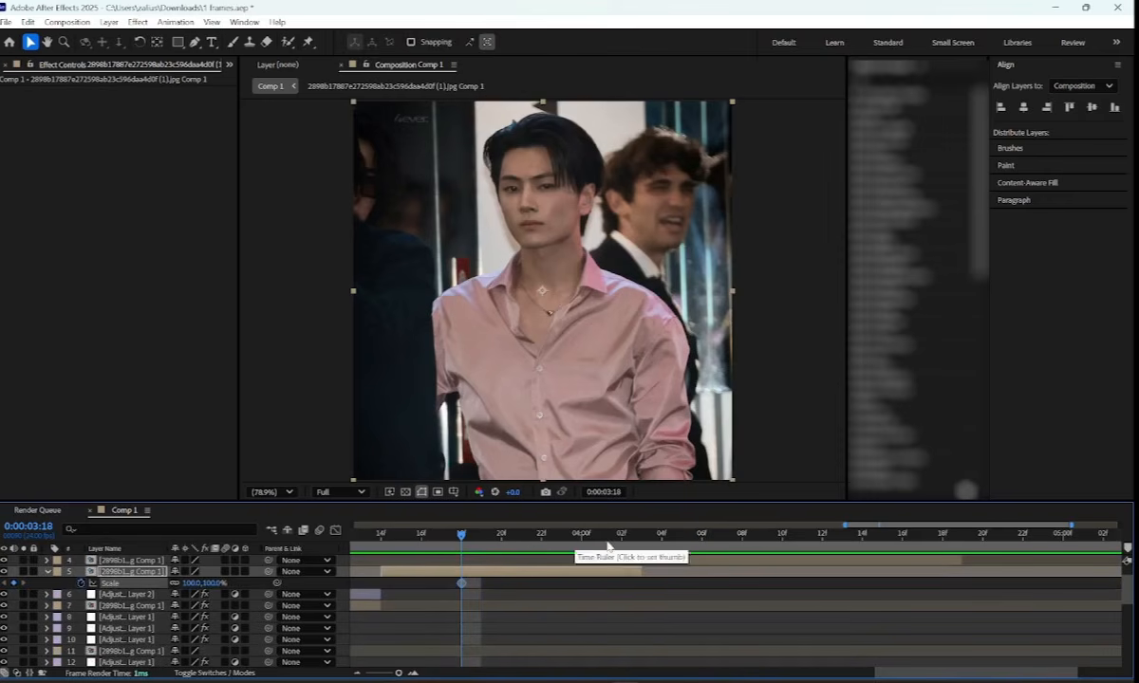
mouse_move(608, 546)
left_mouse_down()
mouse_move(623, 538)
mouse_move(498, 536)
mouse_move(506, 548)
mouse_move(625, 558)
left_mouse_up()
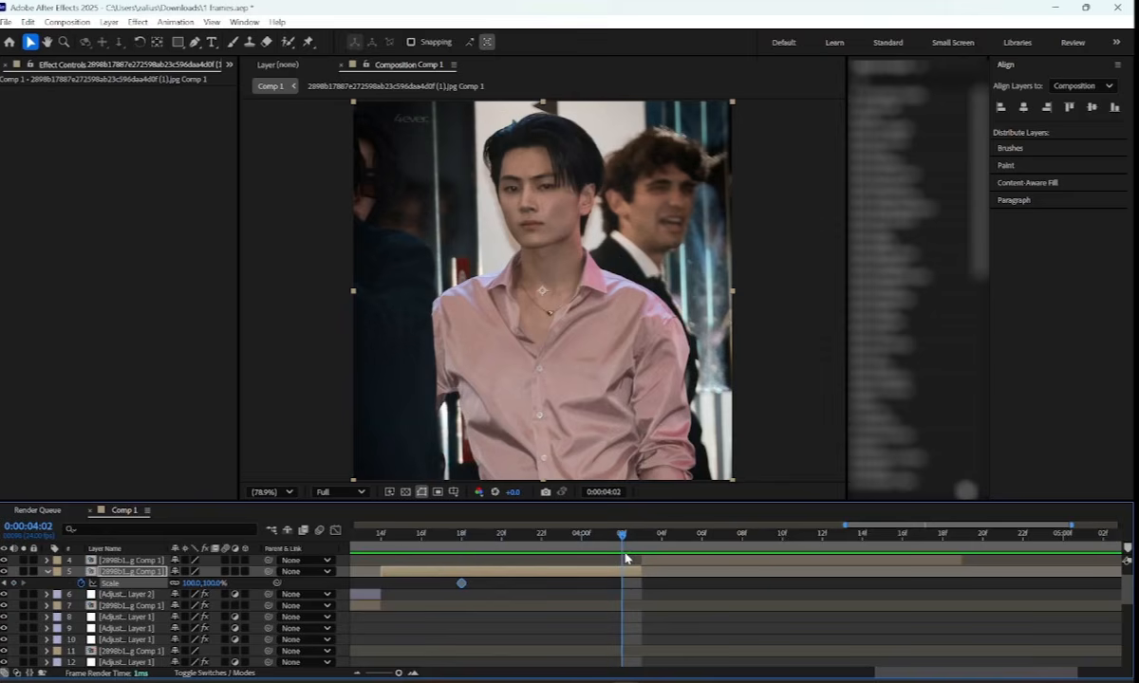
left_click_drag(207, 589, 277, 583)
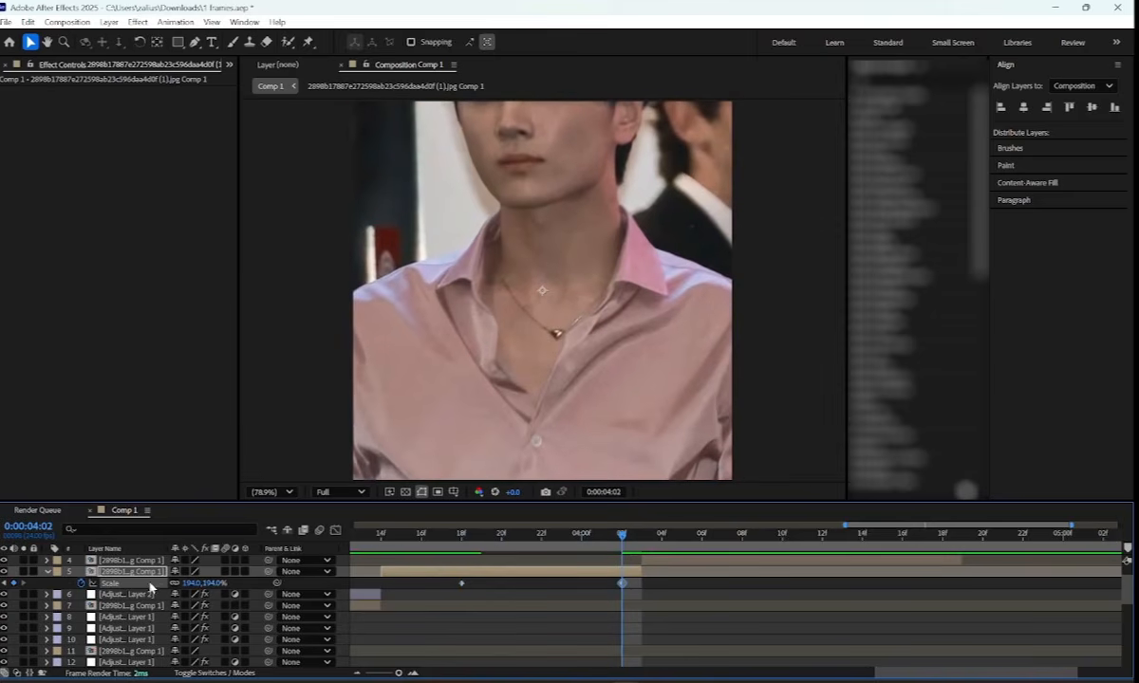
Ease the two Scale keyframes and shape their curve to start slowly and accelerate sharply at the end
left_click(450, 587)
left_click(461, 584)
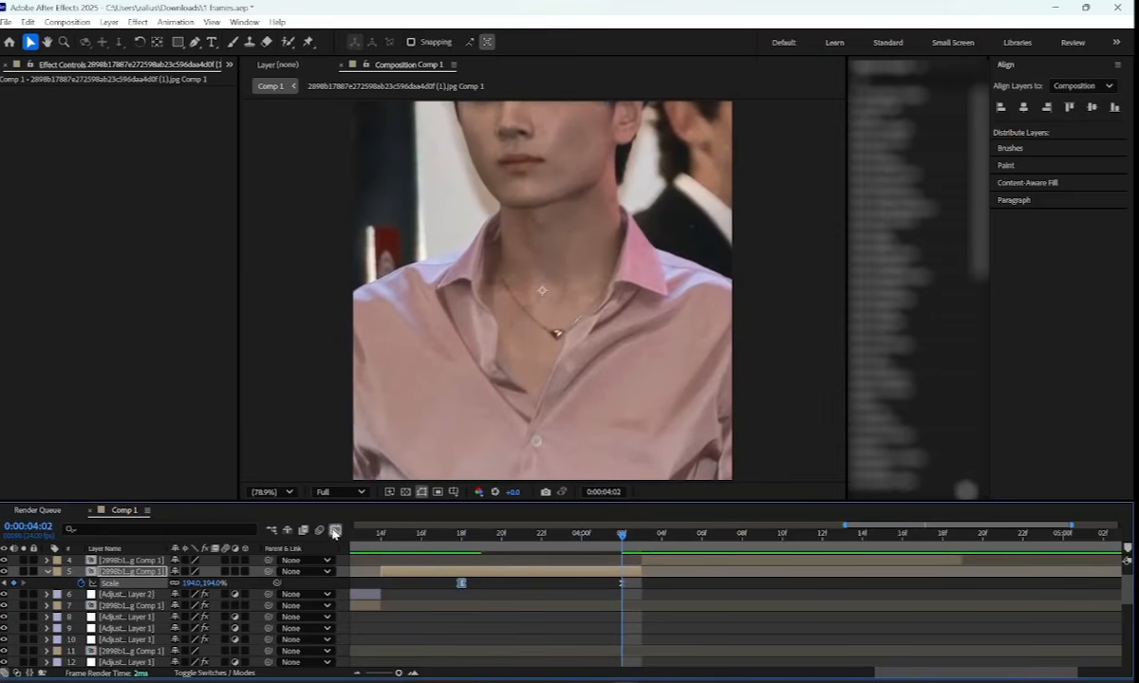
key("shift+F3")
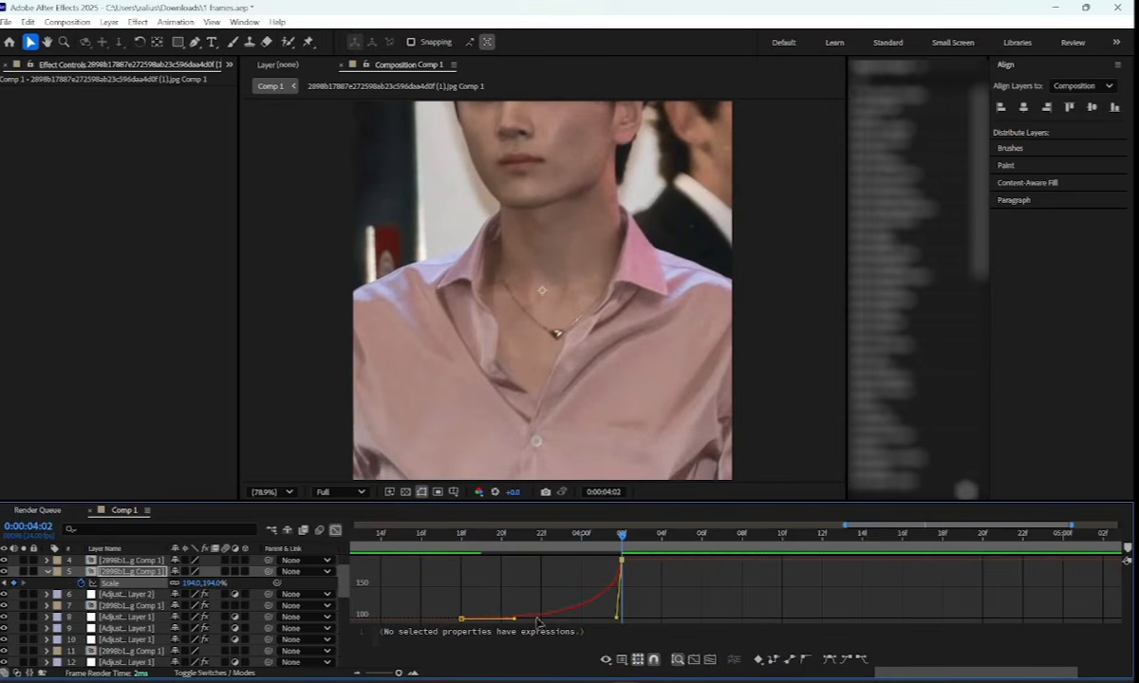
key("shift+F3")
Keyframe the next clip's Scale from 45% at its start, 0:00:04:03, to 100% at 0:00:04:15
scroll(408, 560, "up", 1)
left_click(647, 539)
left_click(650, 585)
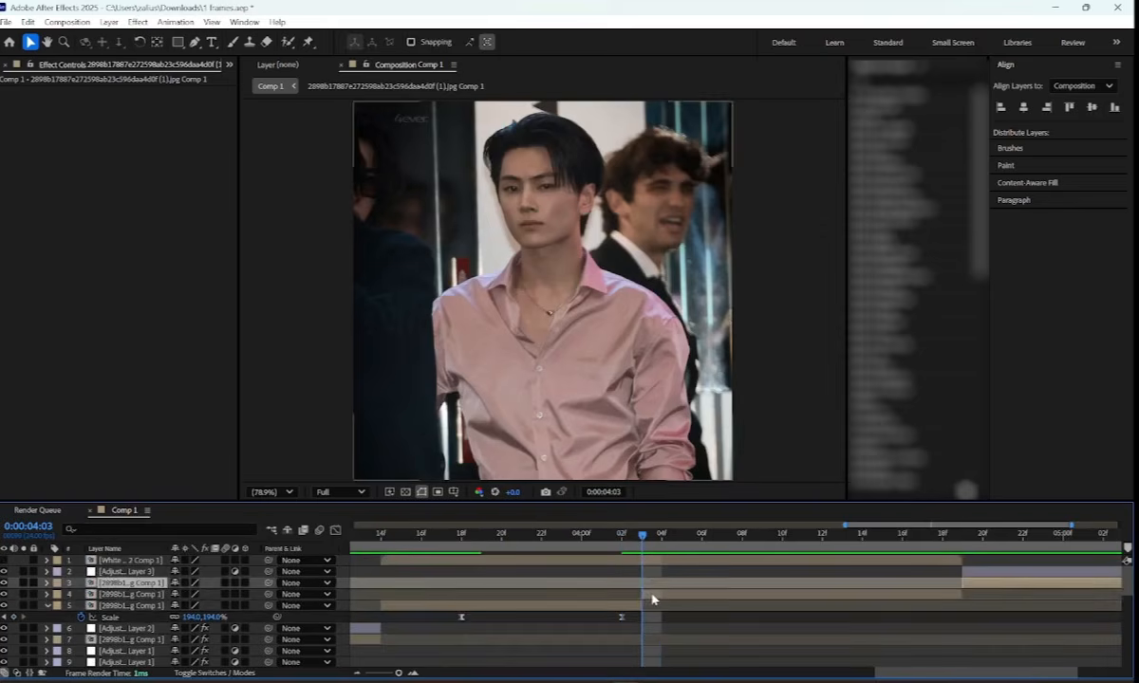
left_click(650, 595)
key("s")
left_click(80, 606)
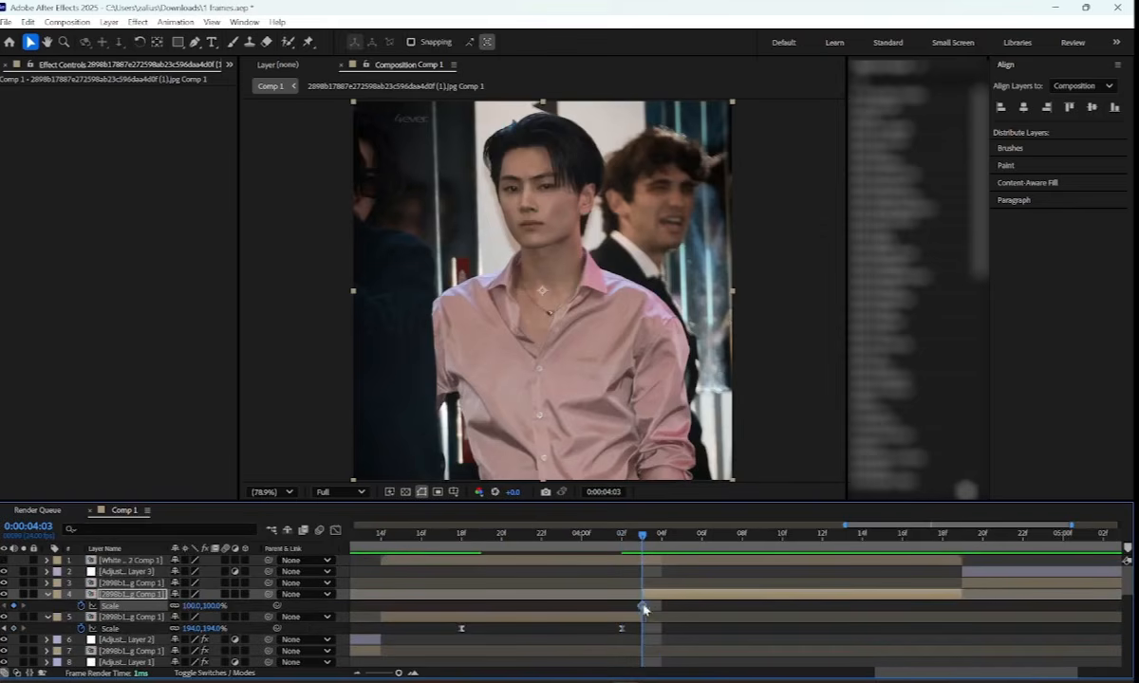
left_click_drag(643, 607, 883, 625)
mouse_move(218, 606)
left_mouse_down()
mouse_move(186, 608)
mouse_move(181, 581)
mouse_move(200, 605)
left_mouse_up()
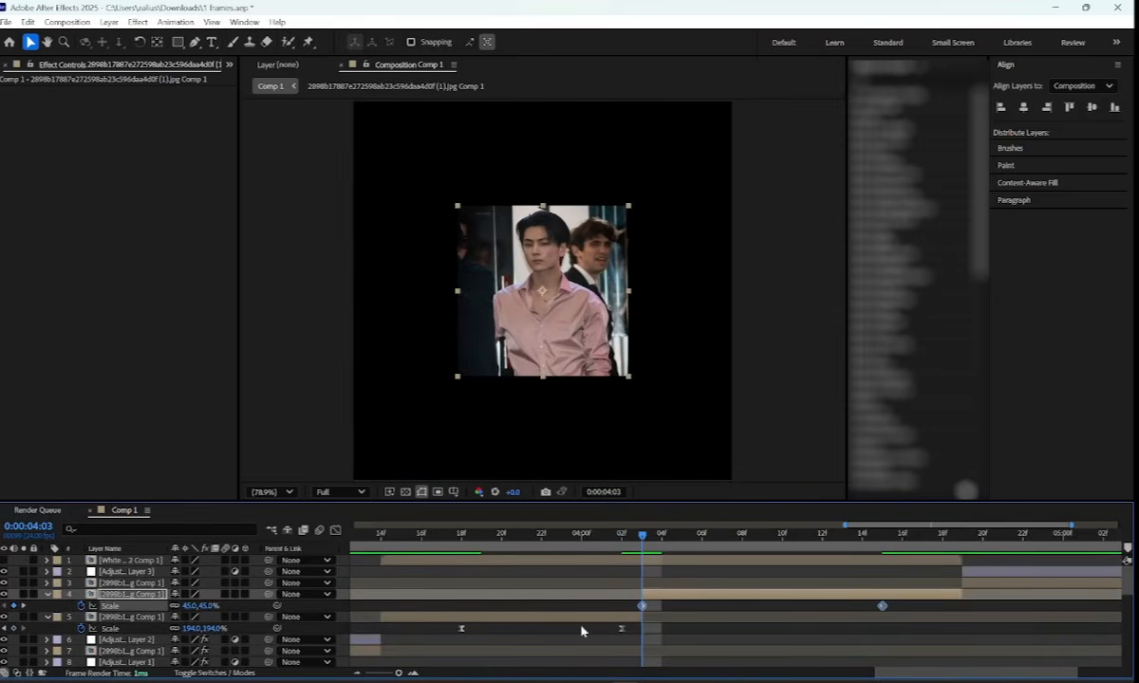
Ease the Scale keyframes of the clip starting at 0:00:04:03 and shape their curve to rise sharply, then flatten out
key("shift+F3")
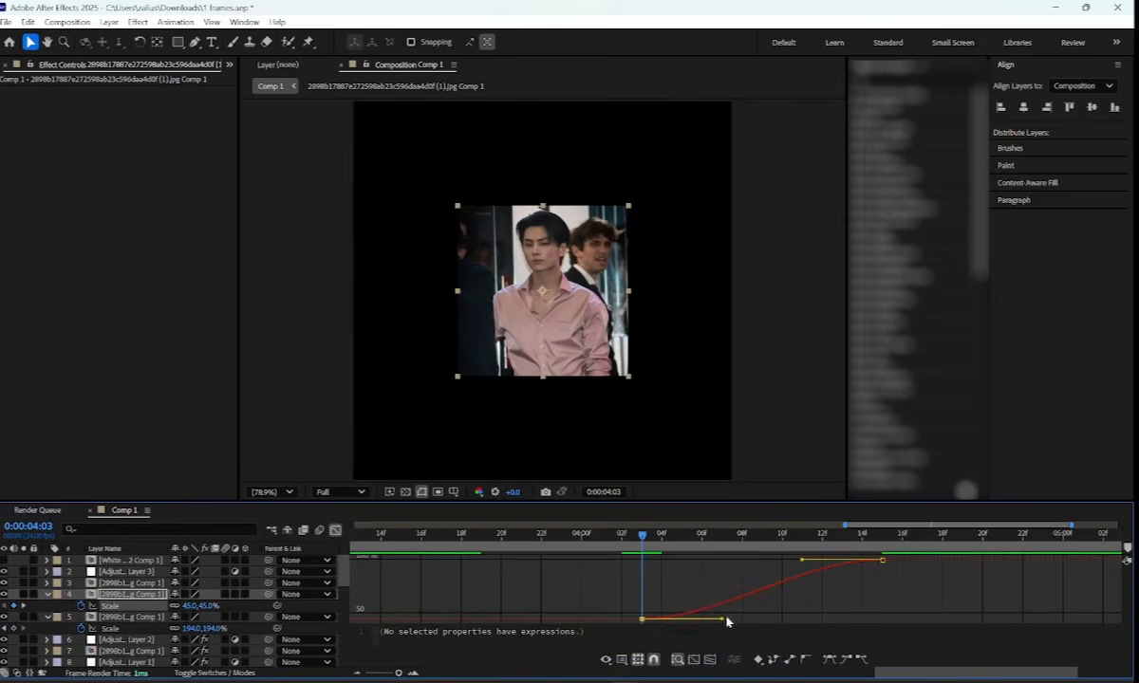
left_click_drag(722, 619, 574, 580)
left_click_drag(802, 560, 541, 496)
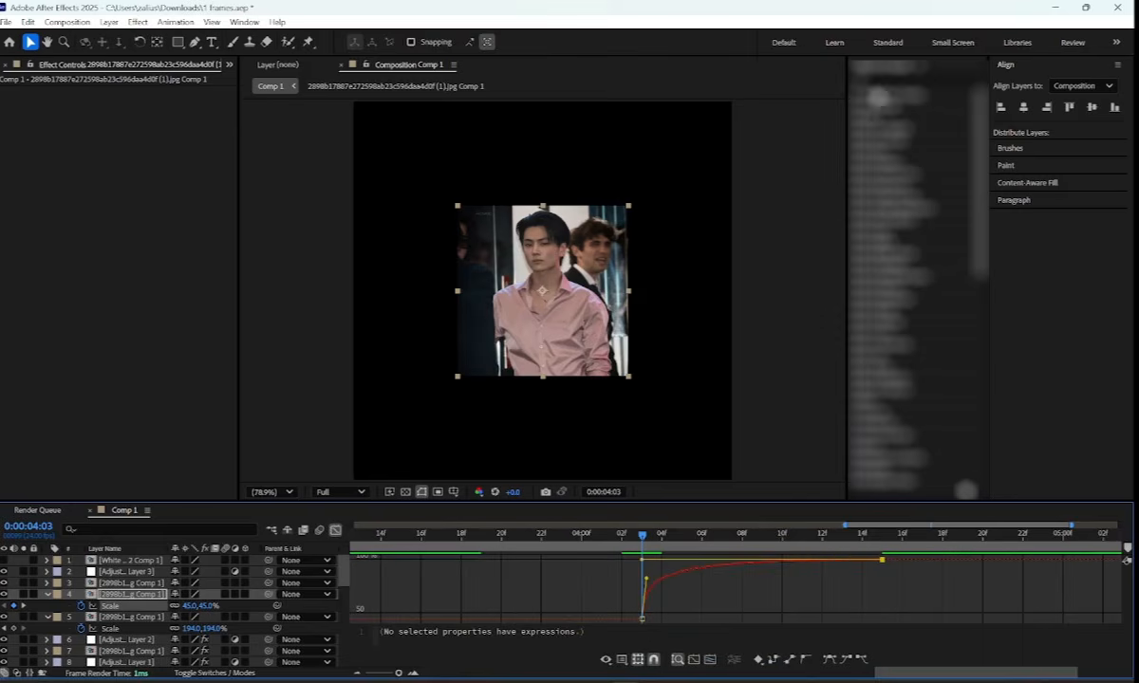
type("mot")
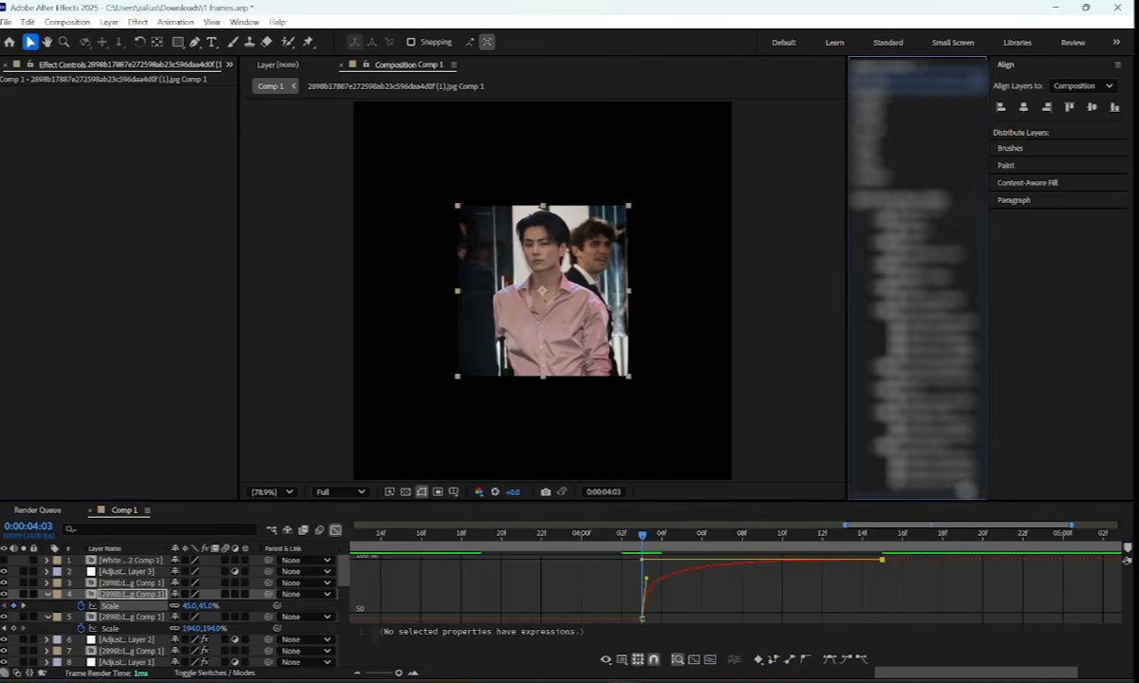
key("BackSpace")
key("BackSpace")
key("BackSpace")
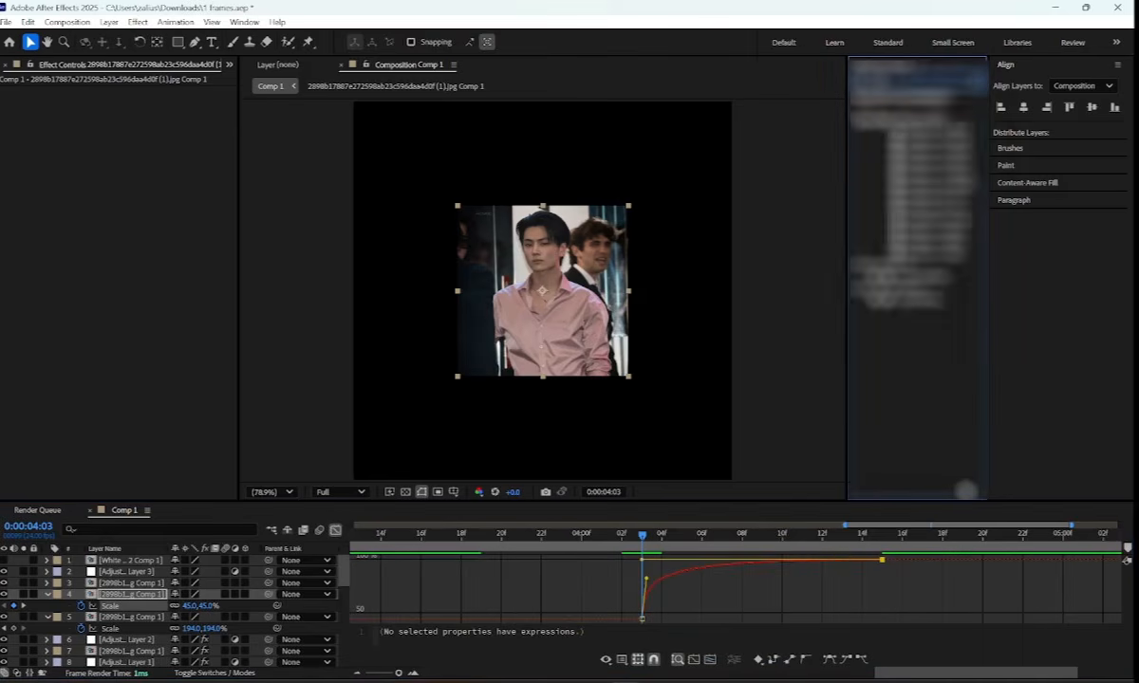
type("mot")
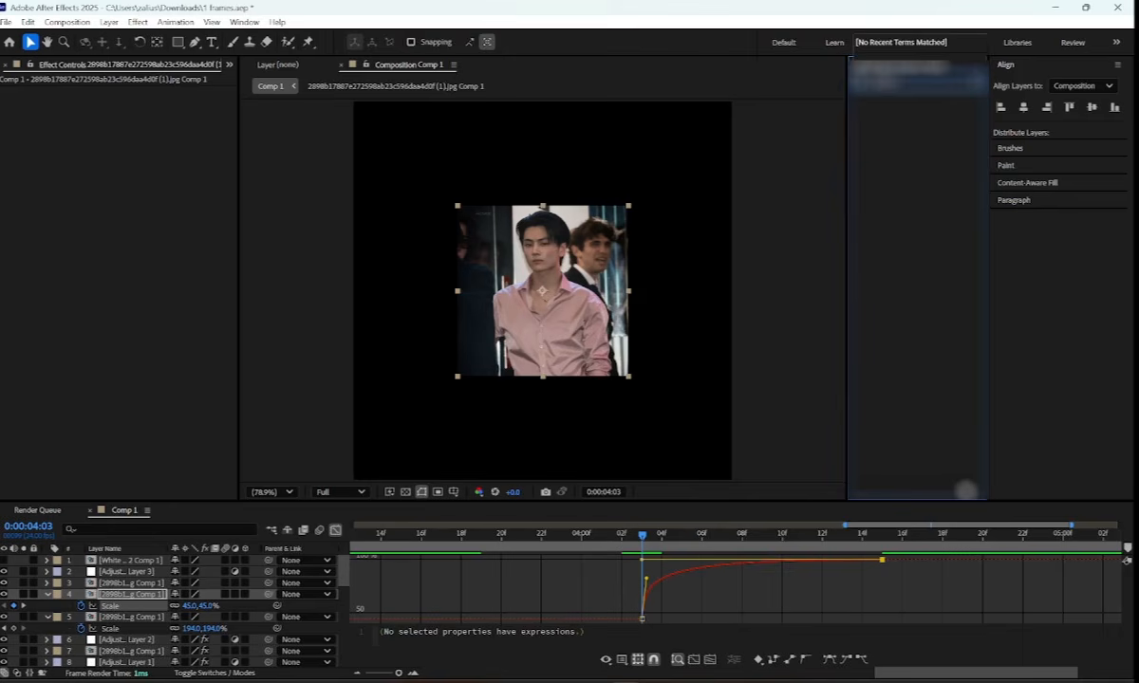
key("BackSpace")
key("BackSpace")
key("BackSpace")
Apply Motion Tile to the clip starting at 0:00:04:03, with Output Width 330, Output Height 310 and Mirror Edges enabled
type("mot")
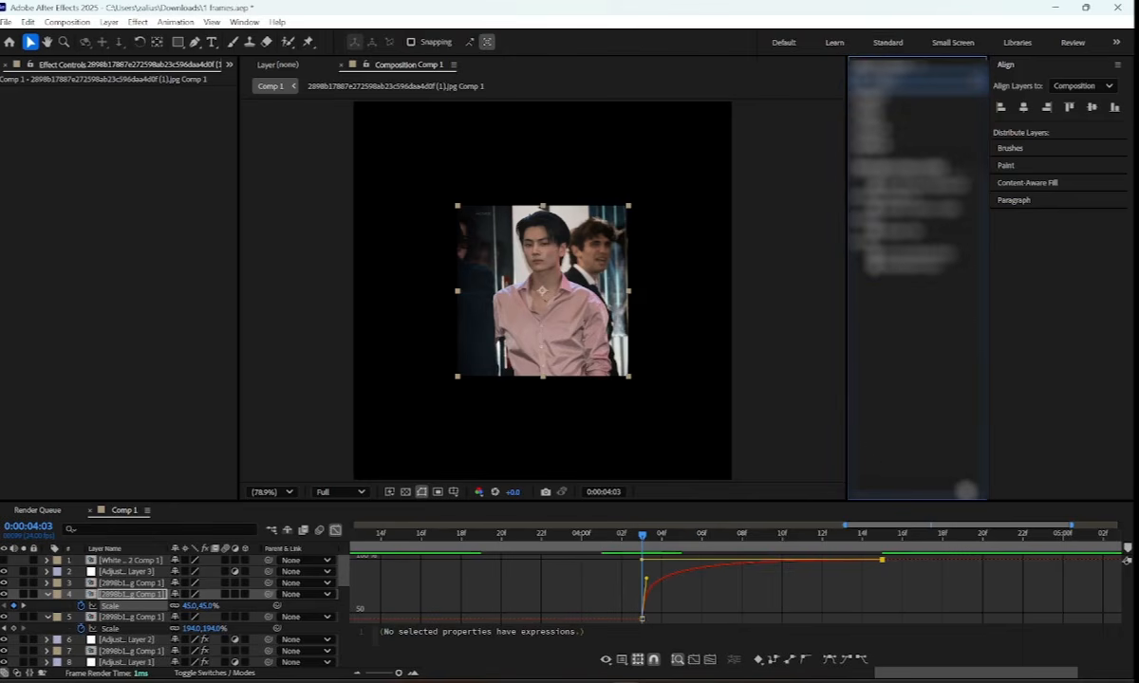
left_click(334, 531)
left_click(663, 592)
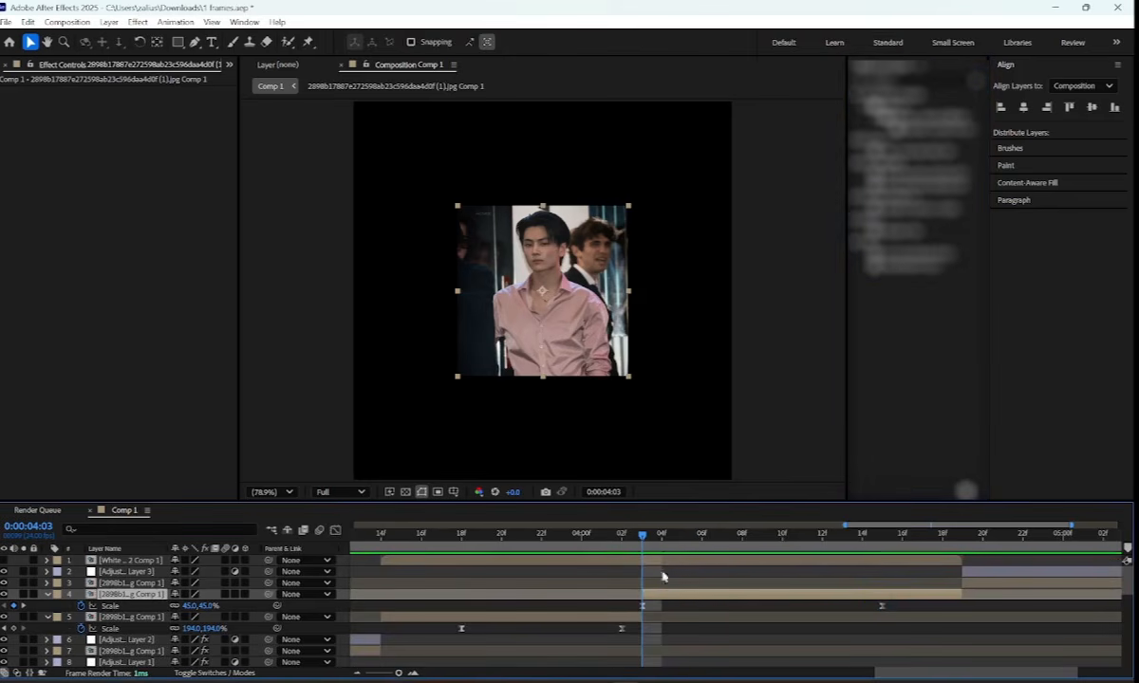
double_click(908, 231)
left_click(131, 159)
left_click_drag(139, 148, 147, 142)
left_click(590, 609)
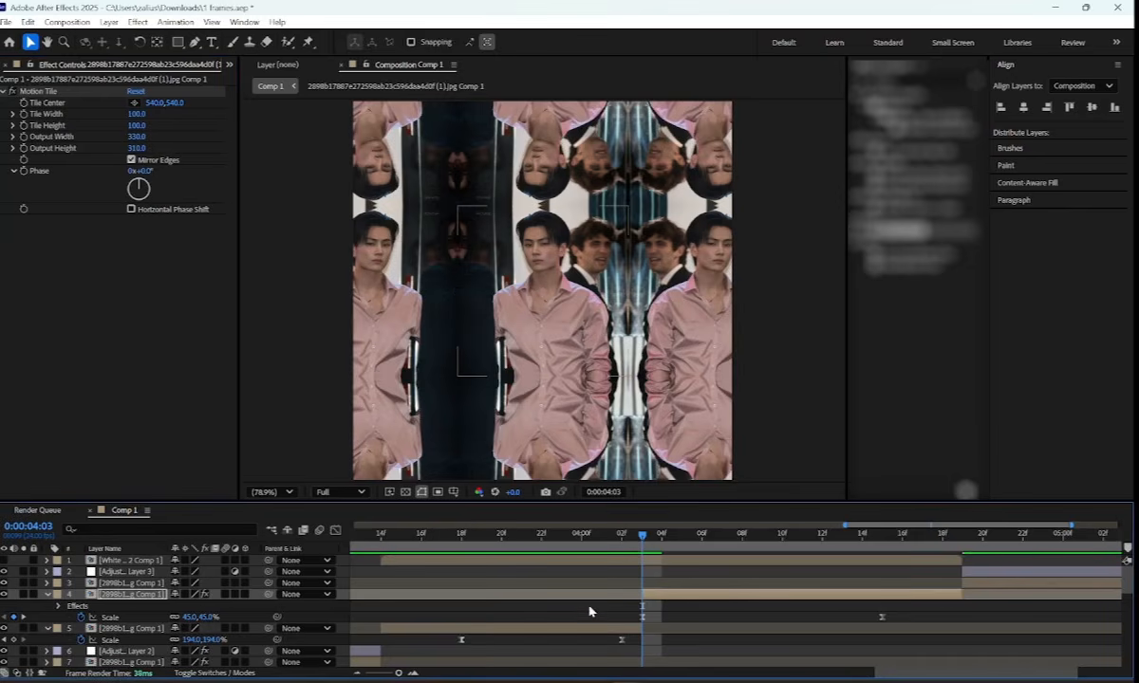
Create a new adjustment layer above the White Solid 2 Comp 1 layer
key("u")
left_click(550, 561)
key("Tab")
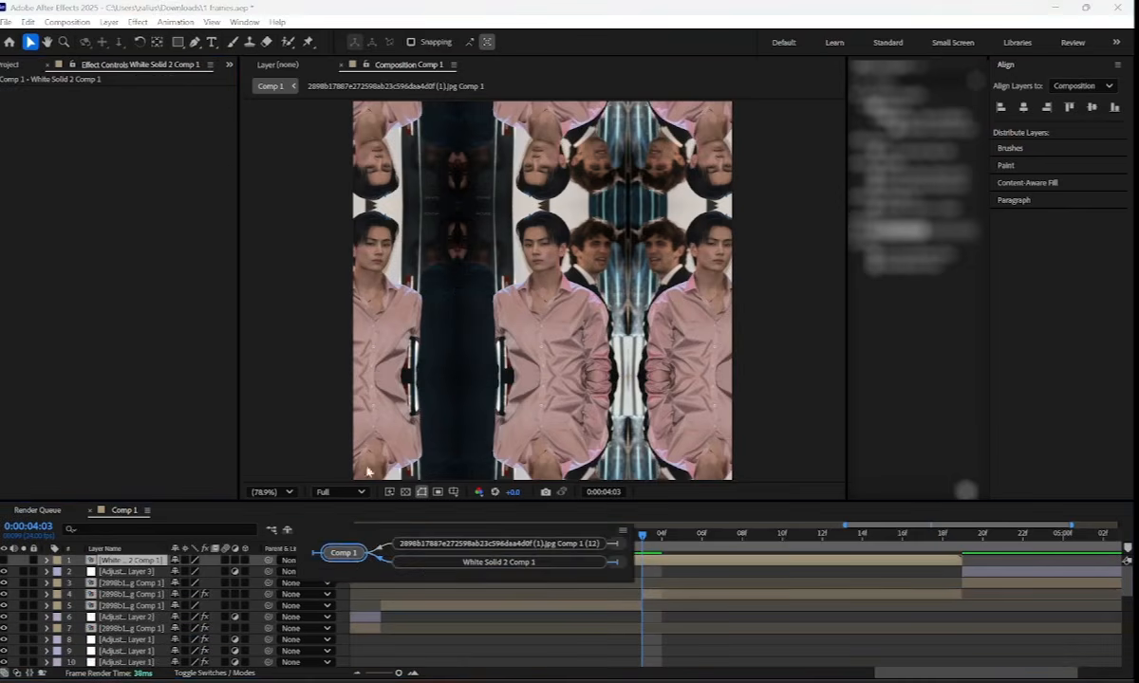
right_click(324, 537)
mouse_move(380, 366)
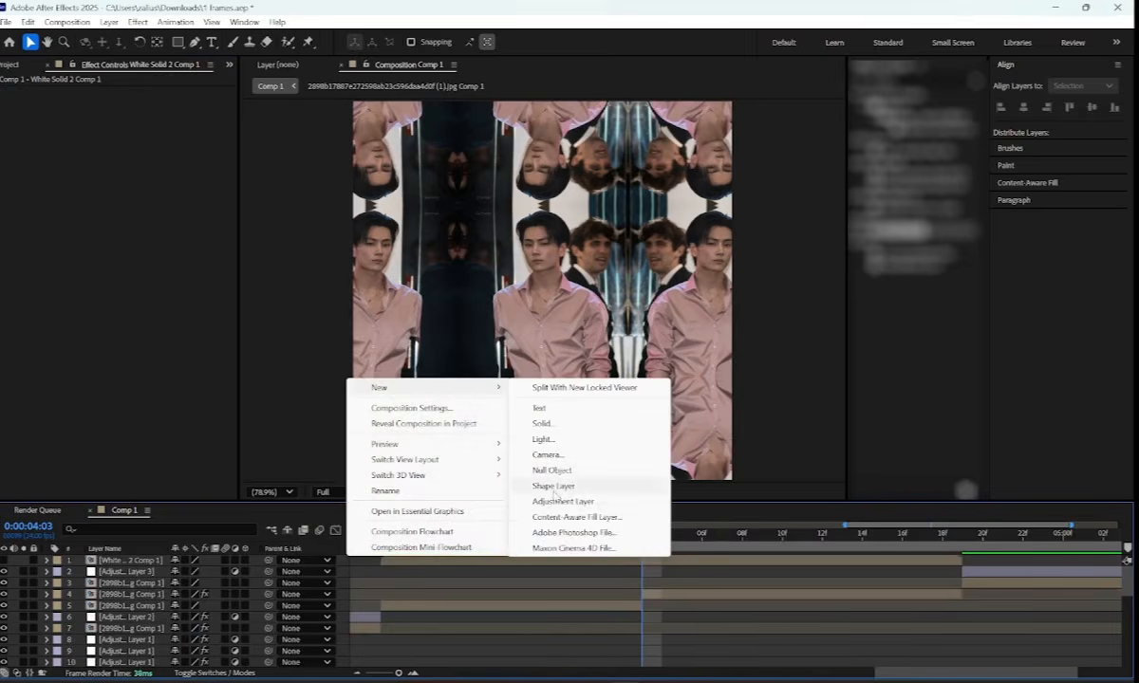
left_click(560, 457)
Split the new adjustment layer at 0:00:03:17 and 0:00:04:19 and delete the two outer pieces
left_click(442, 536)
key("ctrl+shift+d")
left_click(962, 536)
key("ctrl+shift+d")
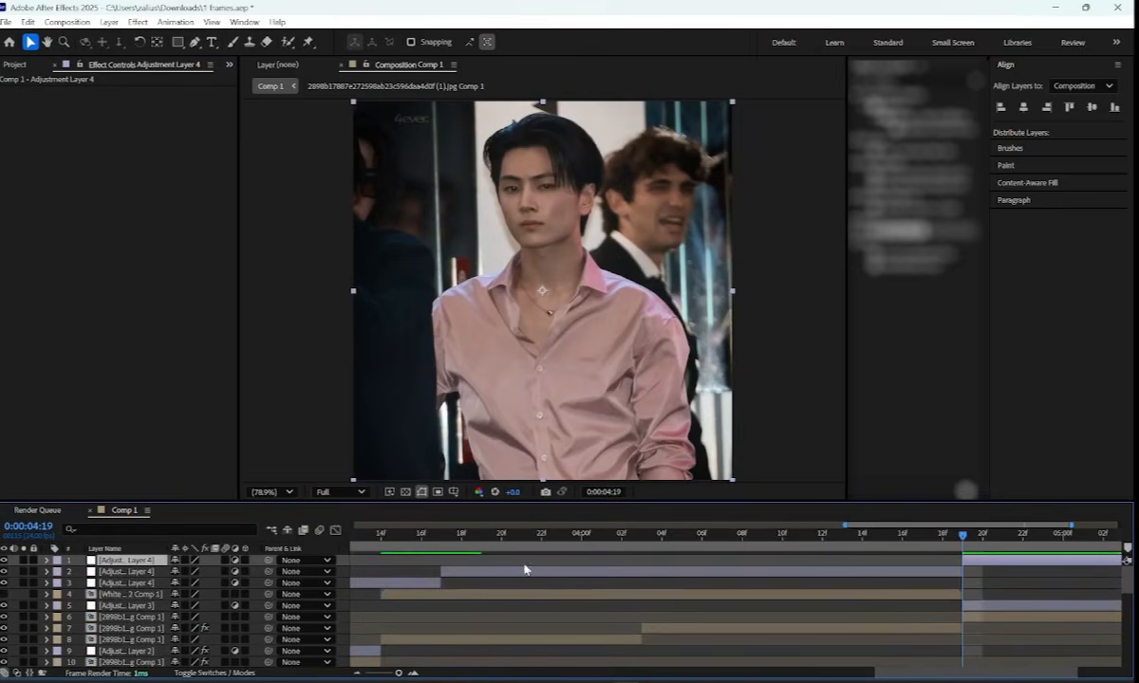
key("Delete")
left_click(428, 572)
key("Delete")
Apply BCC Time Displacement to the trimmed adjustment layer, using White Solid 2 Comp 1 as the Map Layer
left_click(481, 536)
left_click(491, 562)
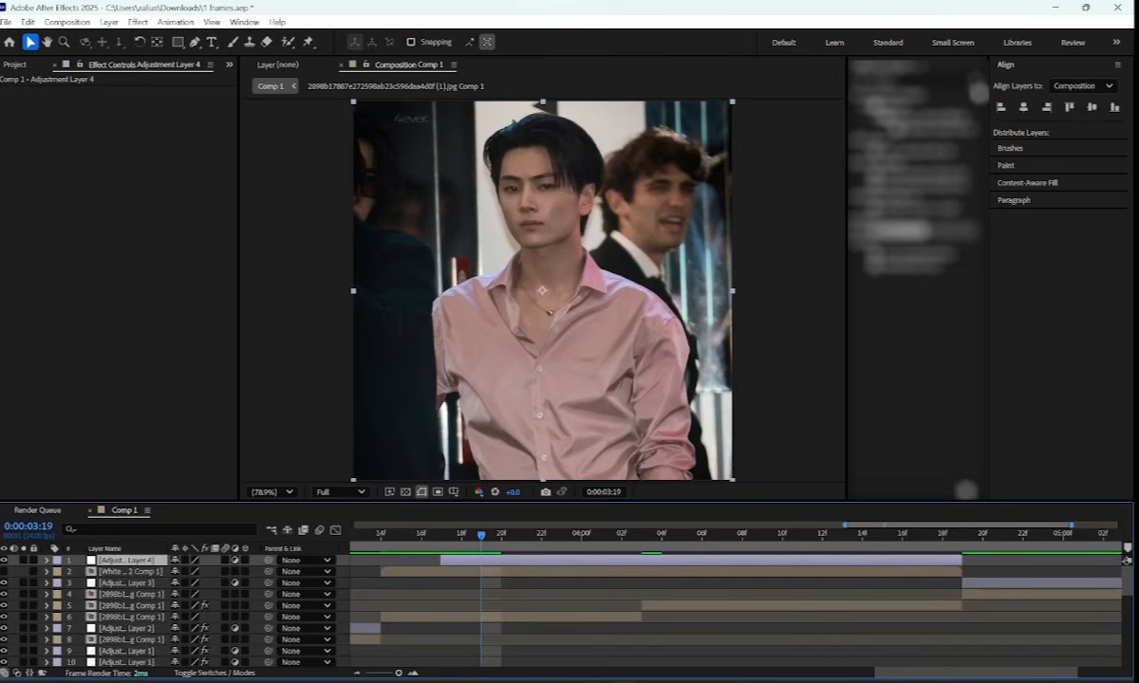
left_click(976, 82)
left_click(949, 80)
type("opt")
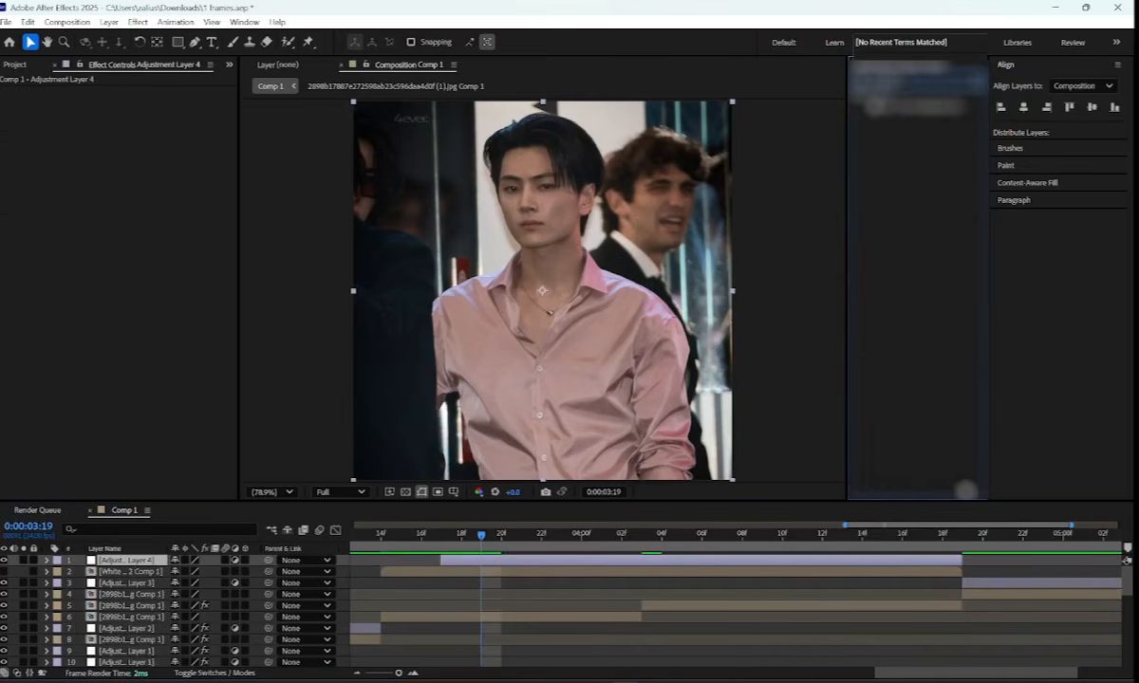
double_click(902, 90)
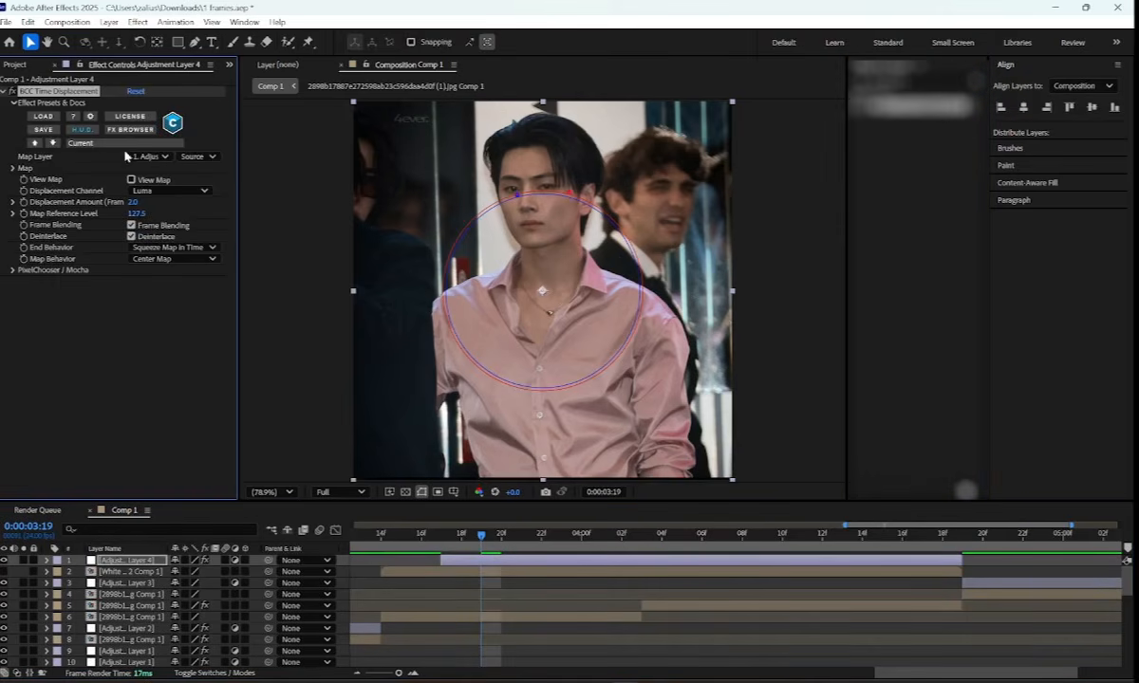
left_click(147, 156)
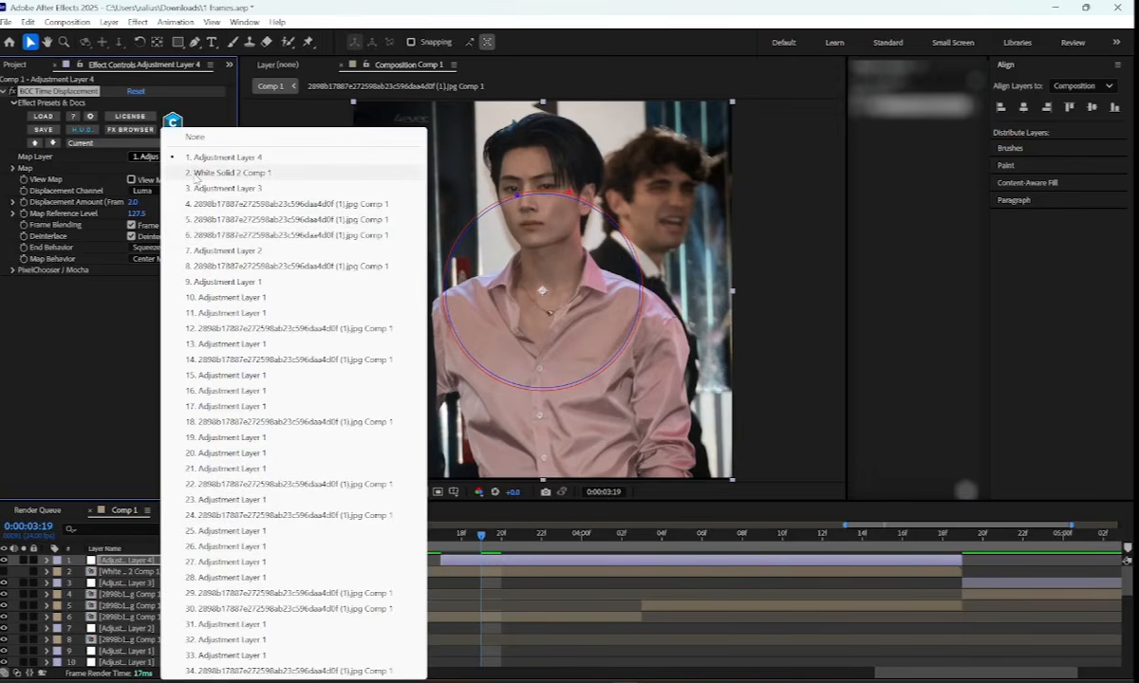
left_click(219, 174)
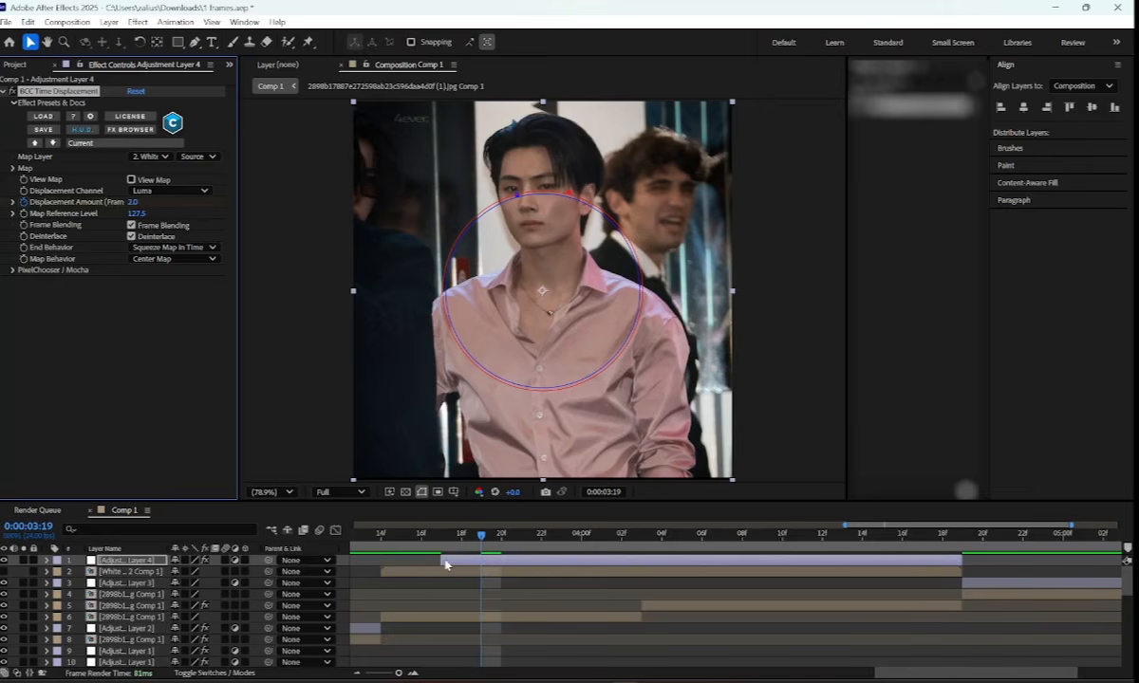
Keyframe the Displacement Amount from 0 at 0:00:03:20 to 5 at the clip cut, 0:00:04:03
key("u")
left_click(176, 584)
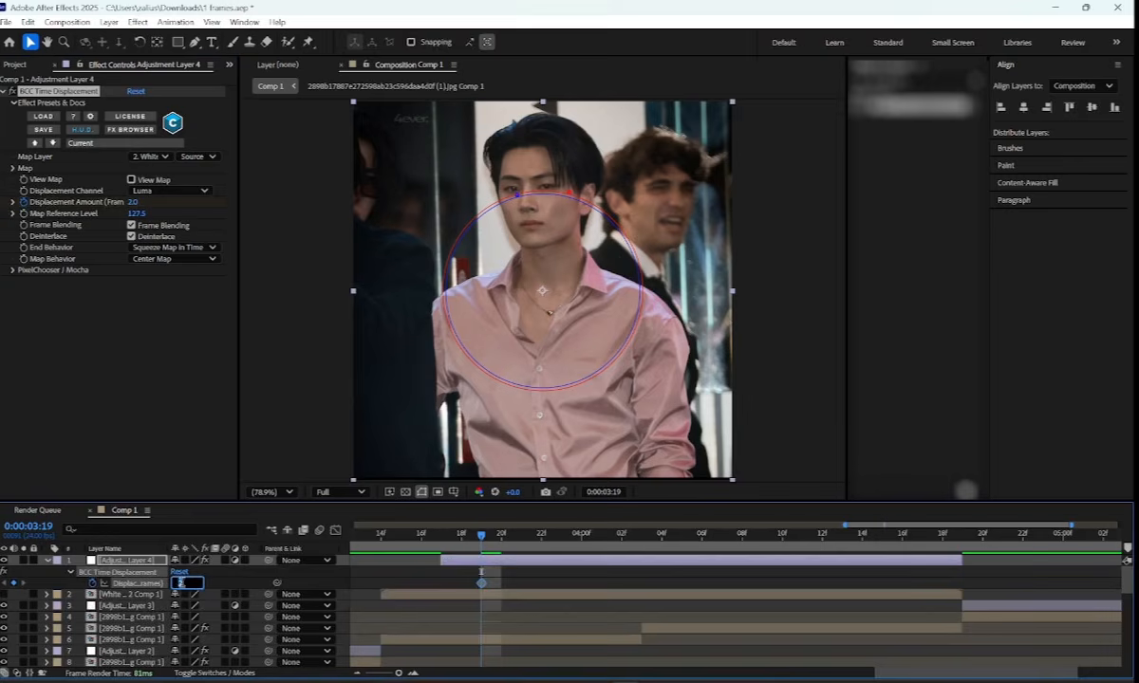
type("0")
left_click(211, 586)
left_click_drag(481, 584, 501, 584)
left_click_drag(499, 537, 641, 546)
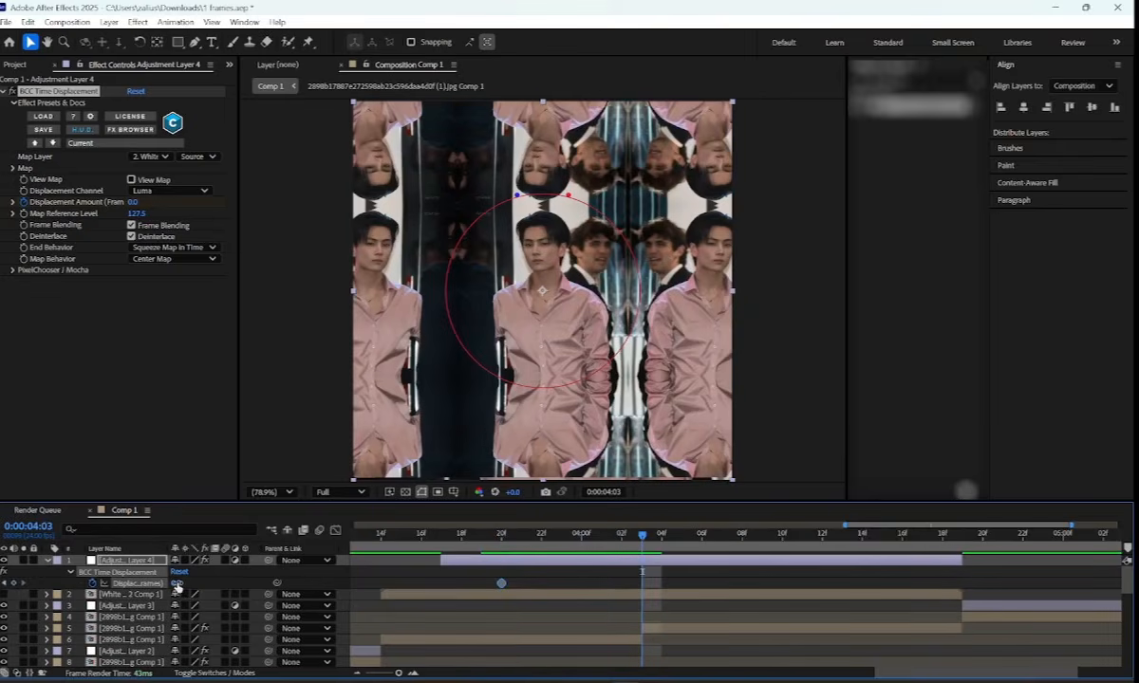
type("5")
key("Return")
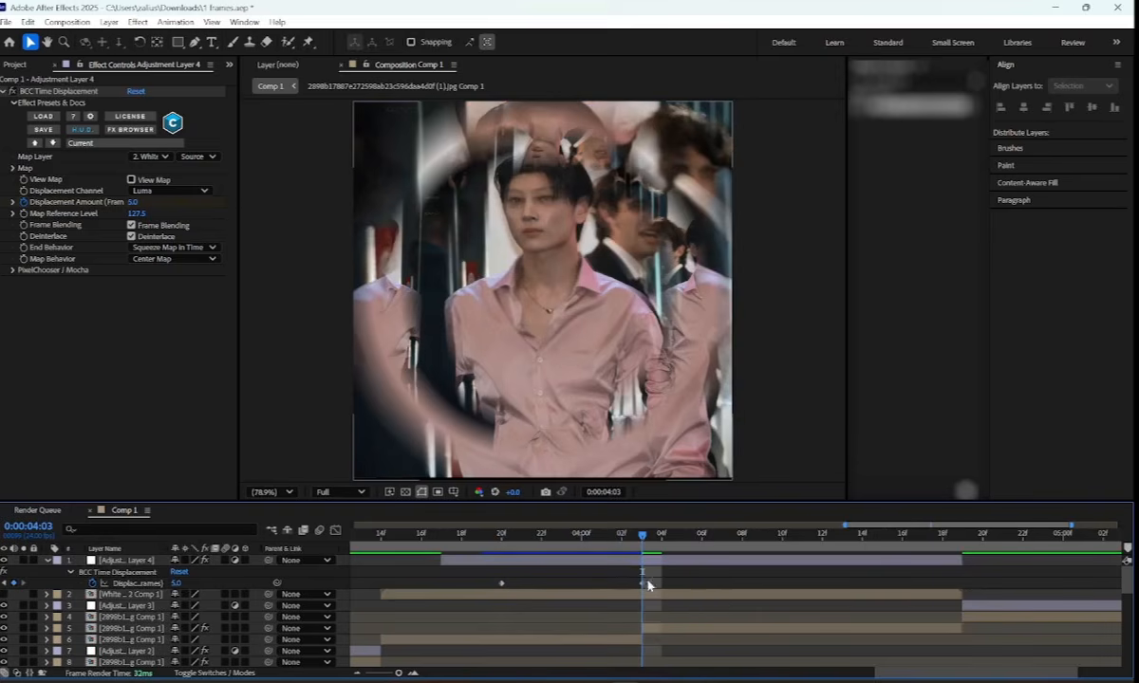
left_click(642, 584)
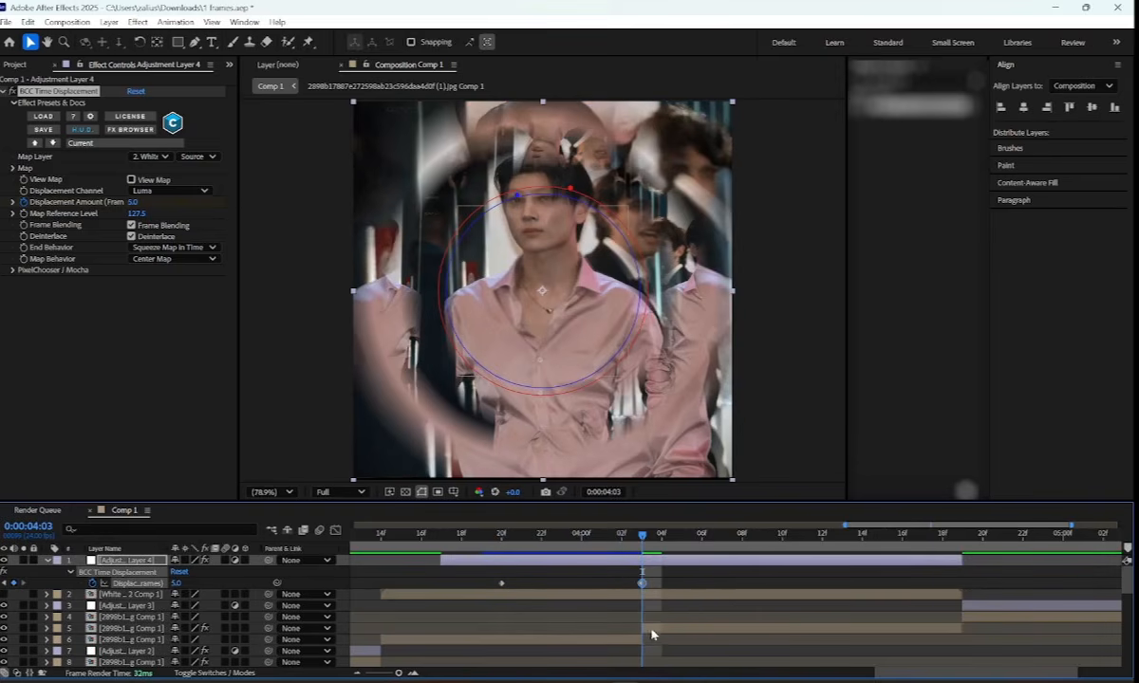
Add a Displacement Amount keyframe of 0 and place it at 0:00:04:13
key("space")
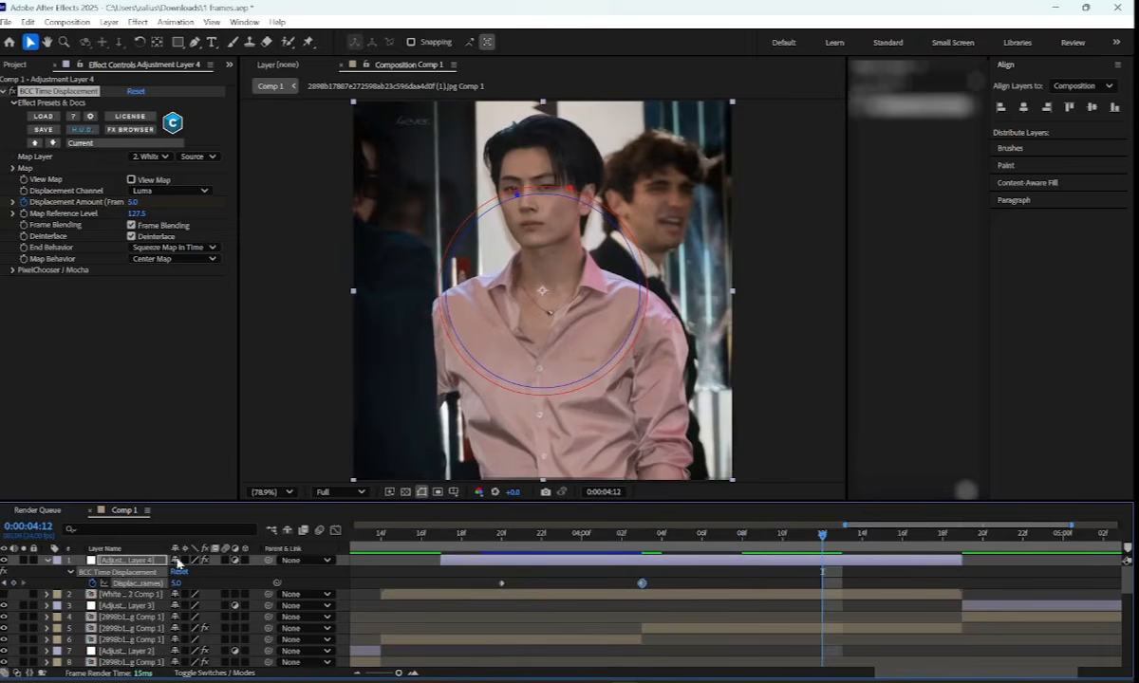
left_click(176, 584)
type("0.5")
left_click(539, 604)
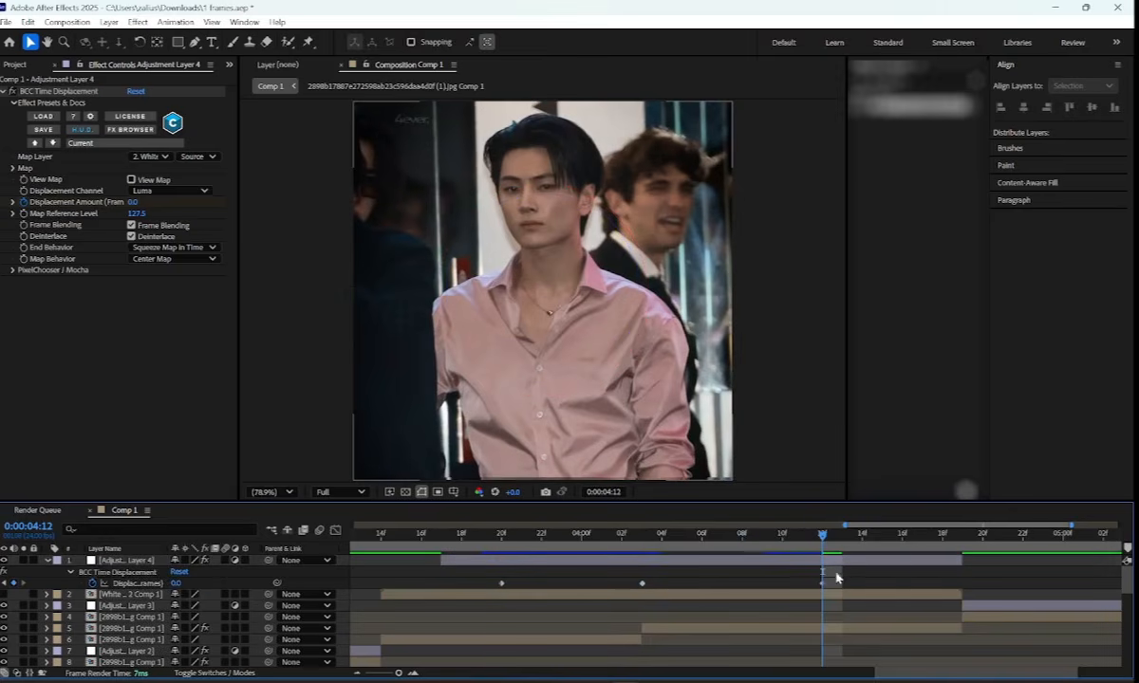
left_click_drag(823, 584, 837, 583)
Preview the time displacement transition from 0:00:03:20
left_click_drag(822, 537, 507, 540)
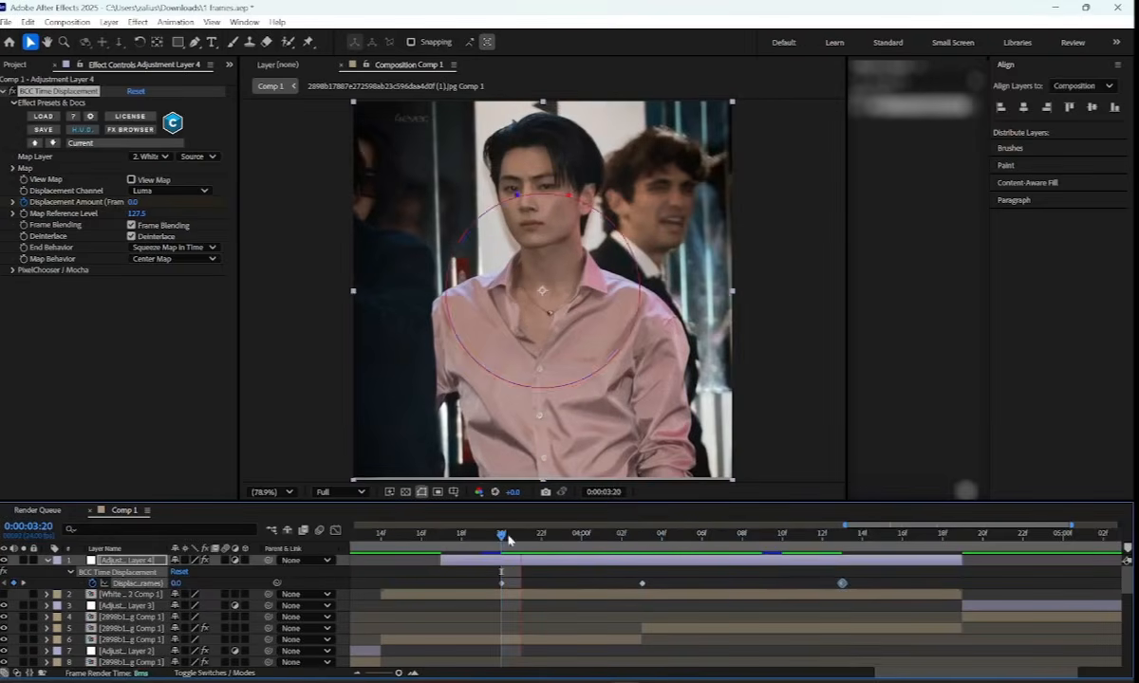
key("space")
left_click(501, 536)
key("space")
key("space")
Duplicate the adjustment layer, remove BCC Time Displacement from the copy, and trim the copy to start at 0:00:04:03
left_click_drag(503, 538, 662, 545)
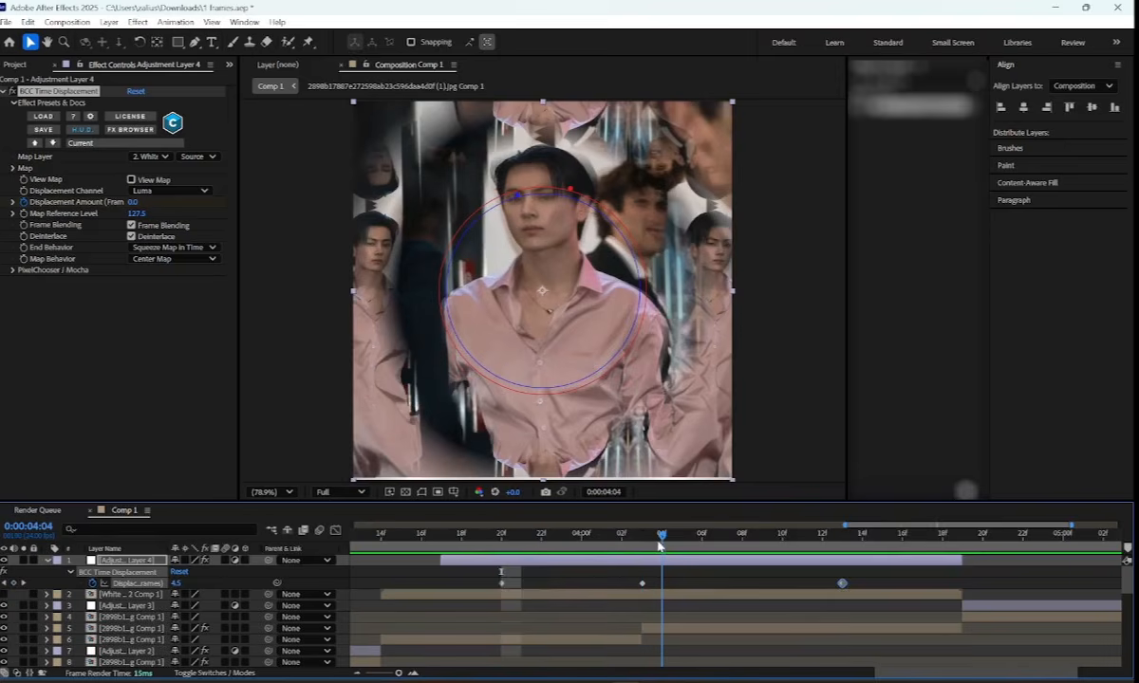
key("Page_Up")
key("ctrl+d")
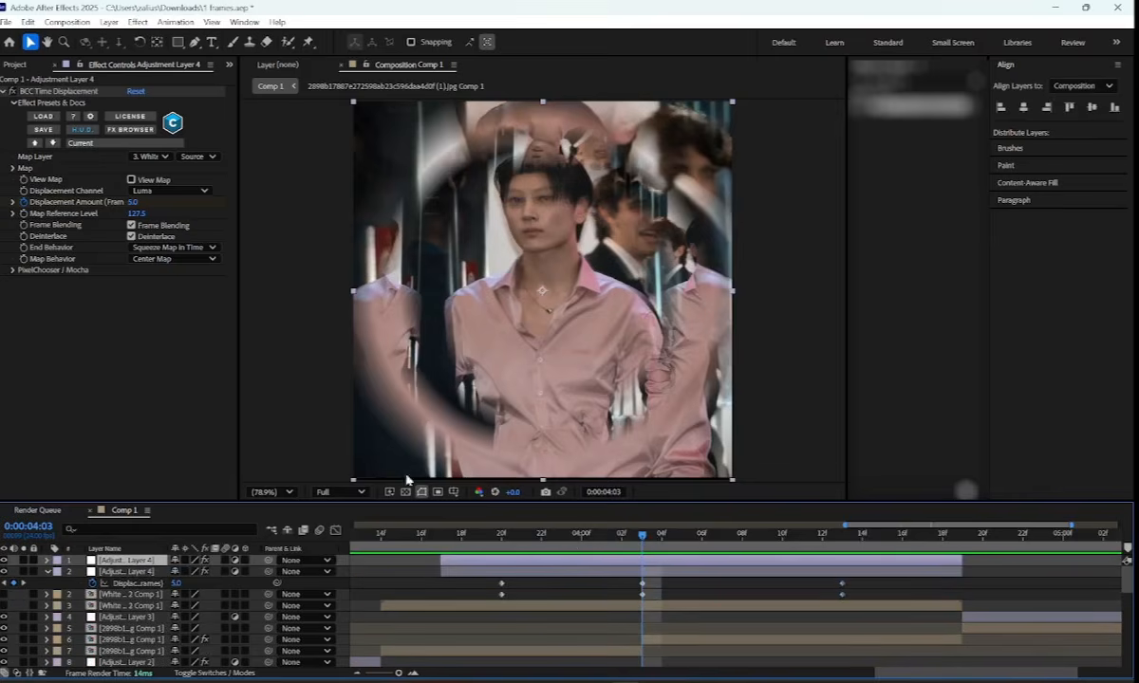
left_click(52, 91)
key("Delete")
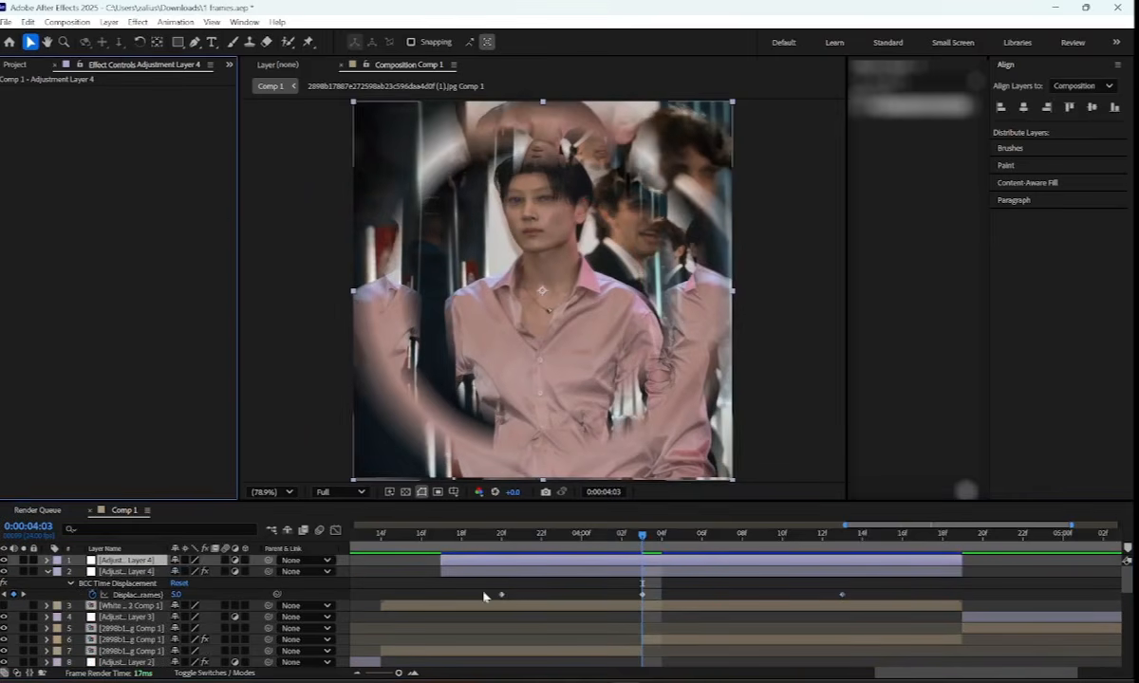
key("alt+bracketleft")
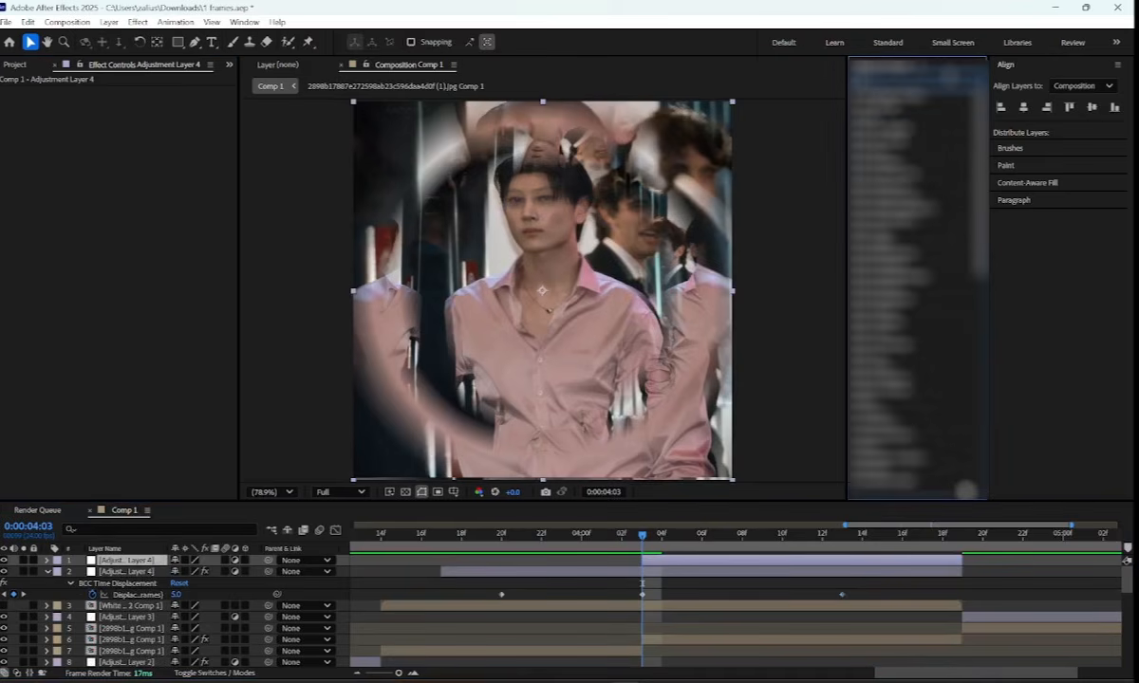
Apply BCC Lens Blur OBS to the duplicated adjustment layer with Gamma 1000, and keyframe Iris Scale at 15 at 0:00:04:03
type("bcc lens")
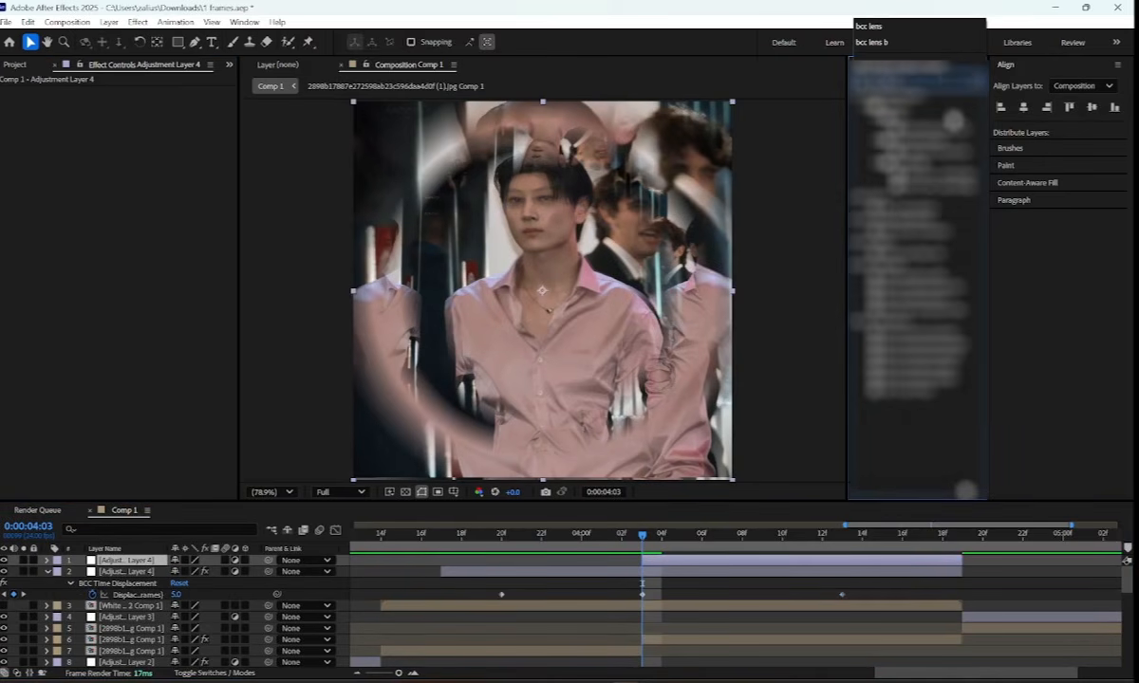
left_click_drag(935, 277, 121, 200)
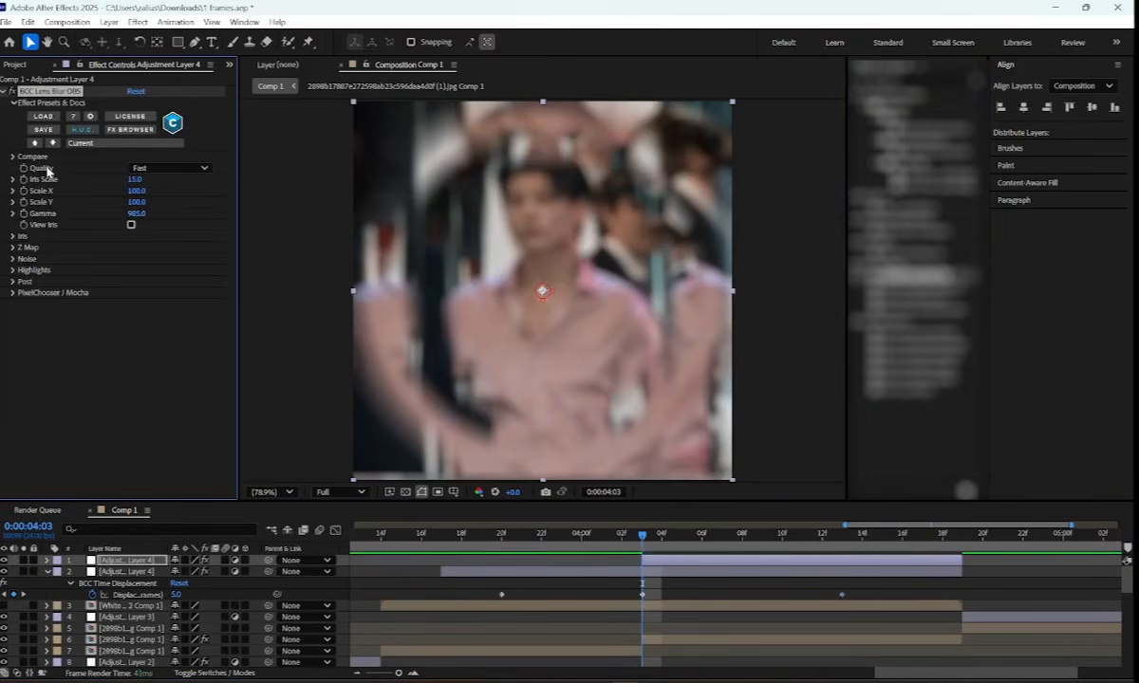
key("u")
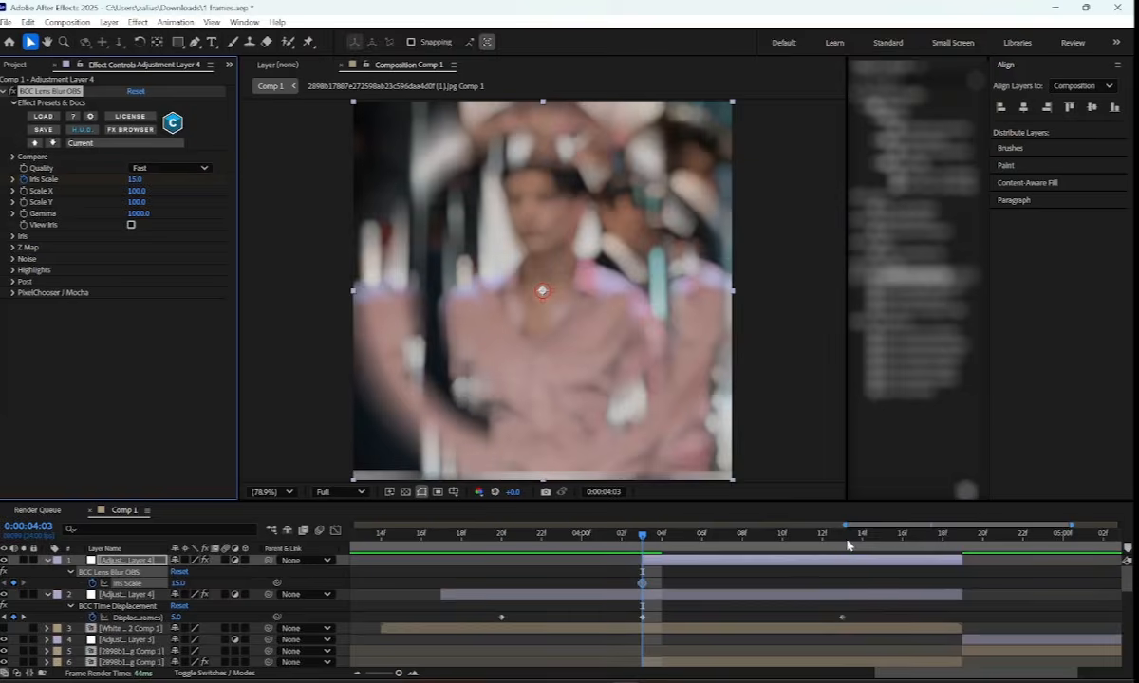
Add an Iris Scale keyframe of 0 to the lens blur and place it at 0:00:04:18
key("shift+Page_Down")
key("Page_Down")
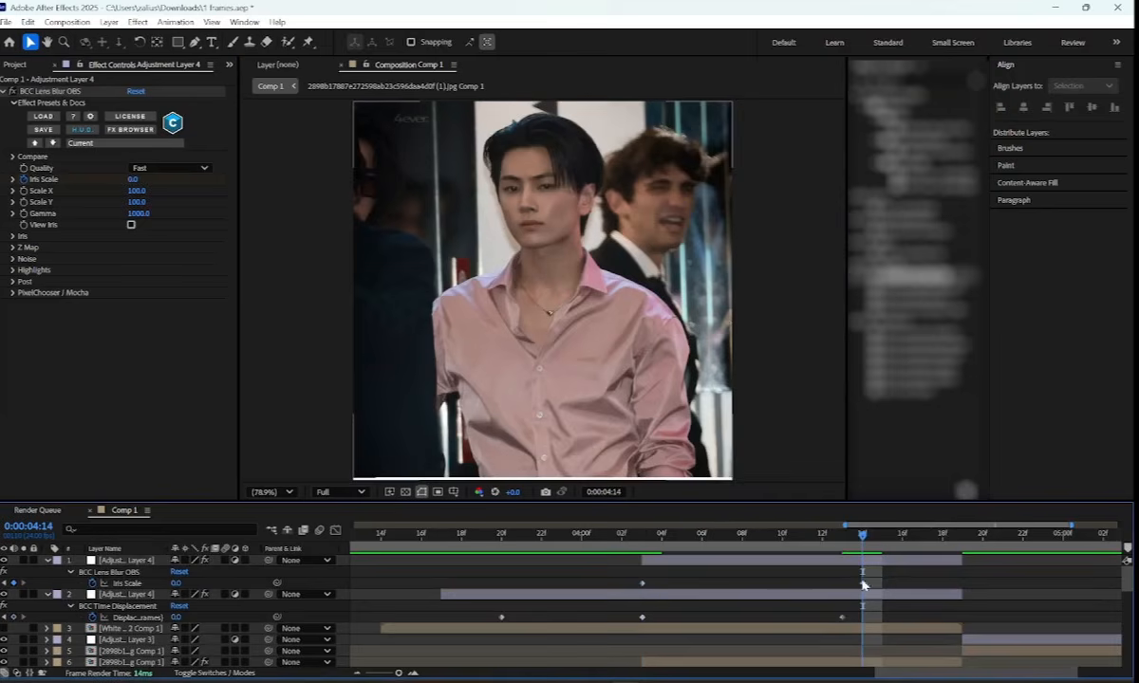
left_click_drag(867, 584, 950, 595)
Ease both Iris Scale keyframes and shape their curve to drop sharply at first and flatten toward the end
left_click(642, 583, "shift")
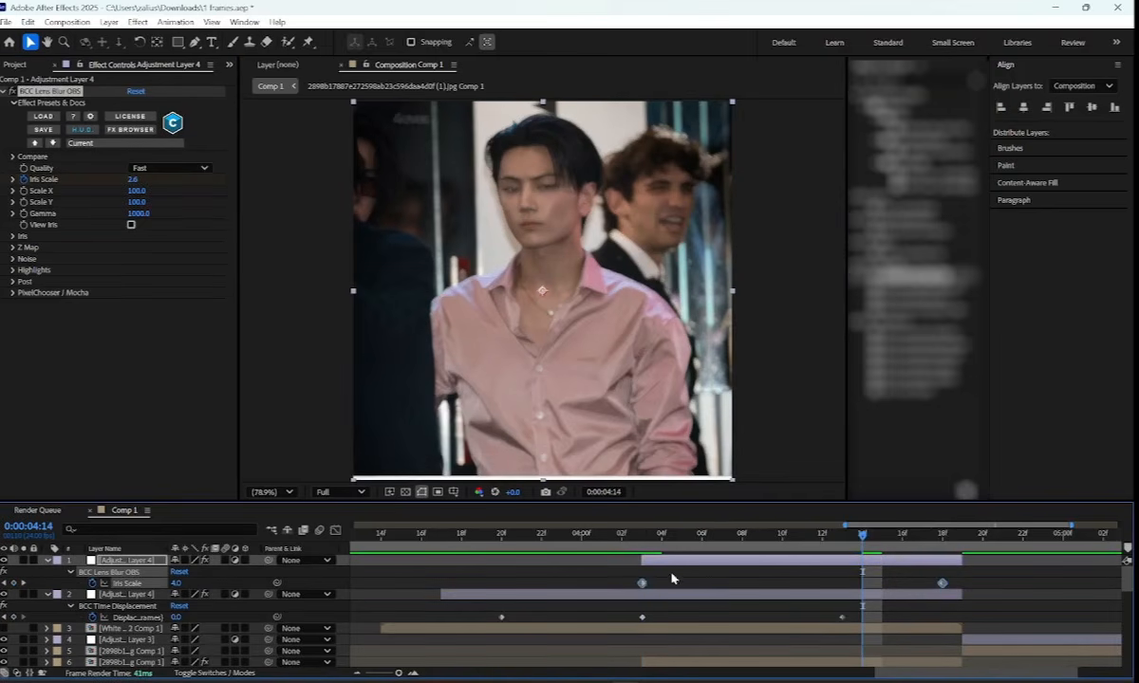
key("F9")
left_click(334, 533)
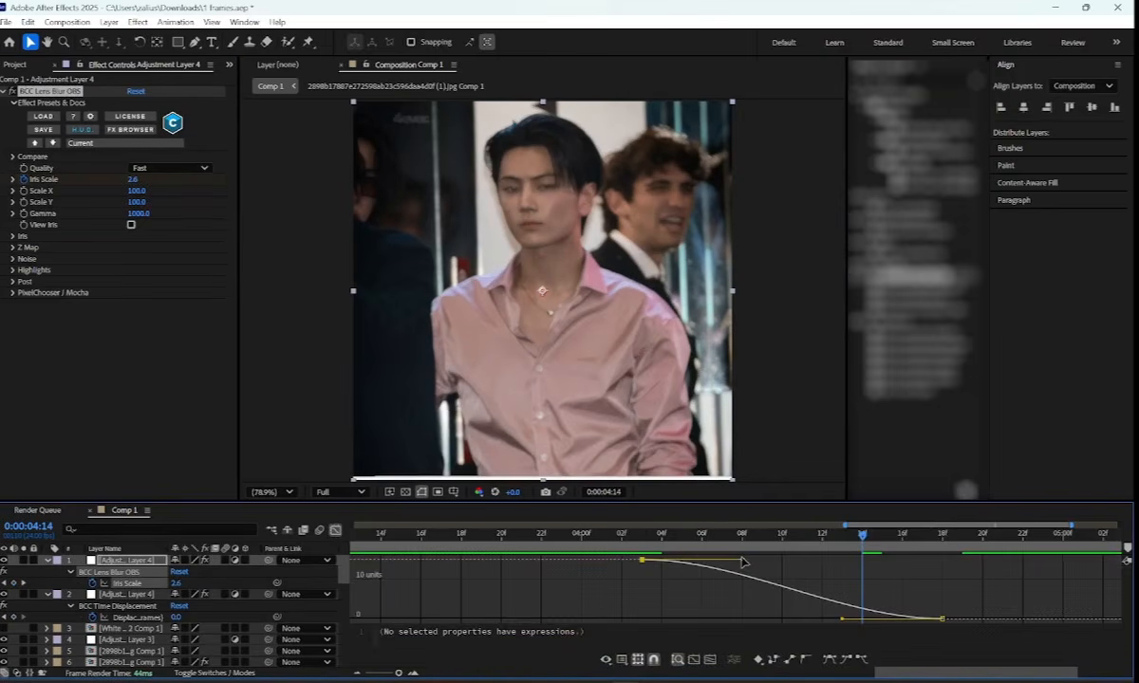
left_click_drag(740, 562, 642, 619)
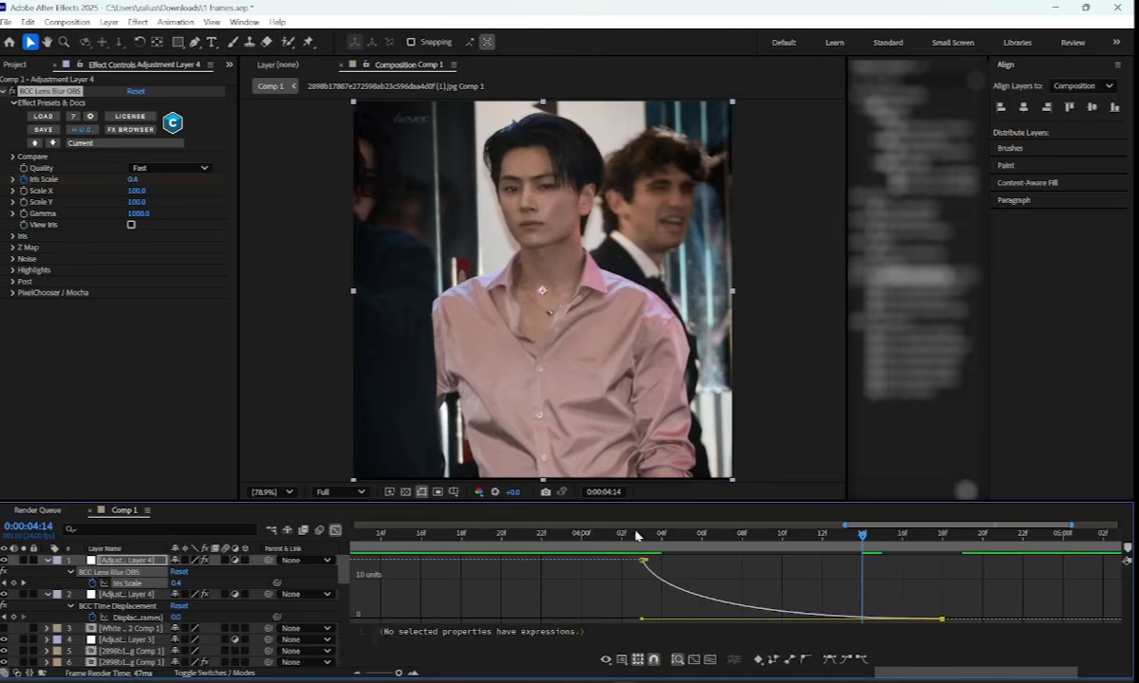
Preview the time displacement and lens blur transition from about 0:00:03:17 through the clip change at 0:00:04:03
left_click(636, 536)
left_click_drag(636, 534, 442, 535)
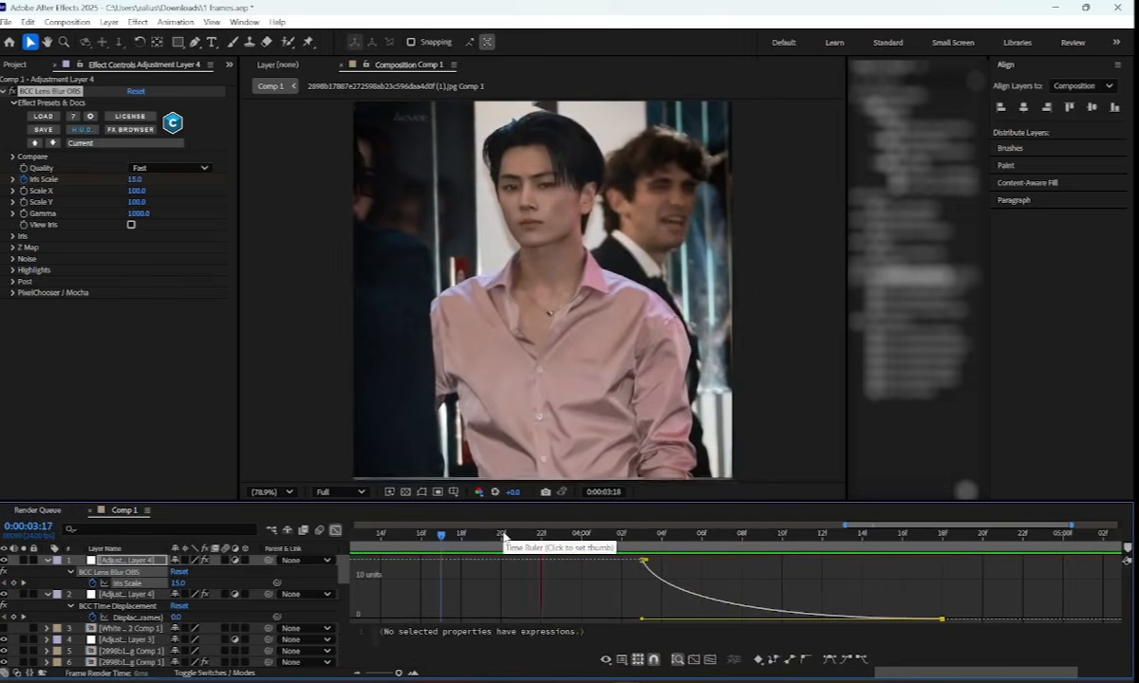
key("Page_Down")
key("Page_Down")
key("shift+F3")
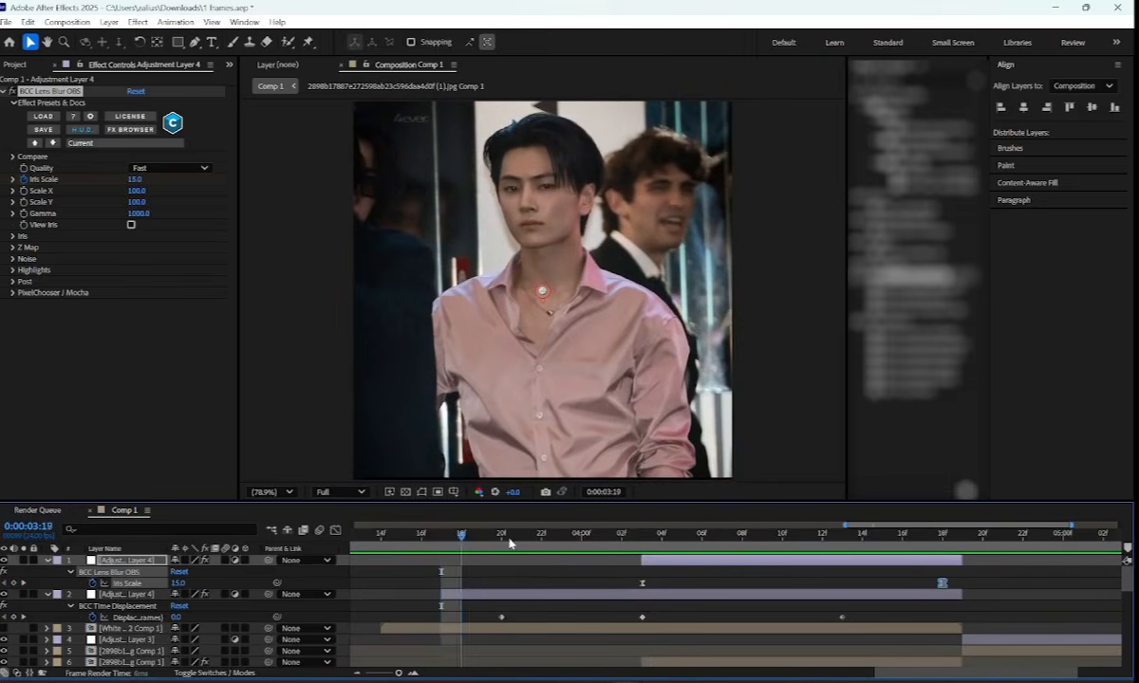
left_click_drag(510, 541, 783, 545)
scroll(716, 561, "down", 2)
left_click(643, 540)
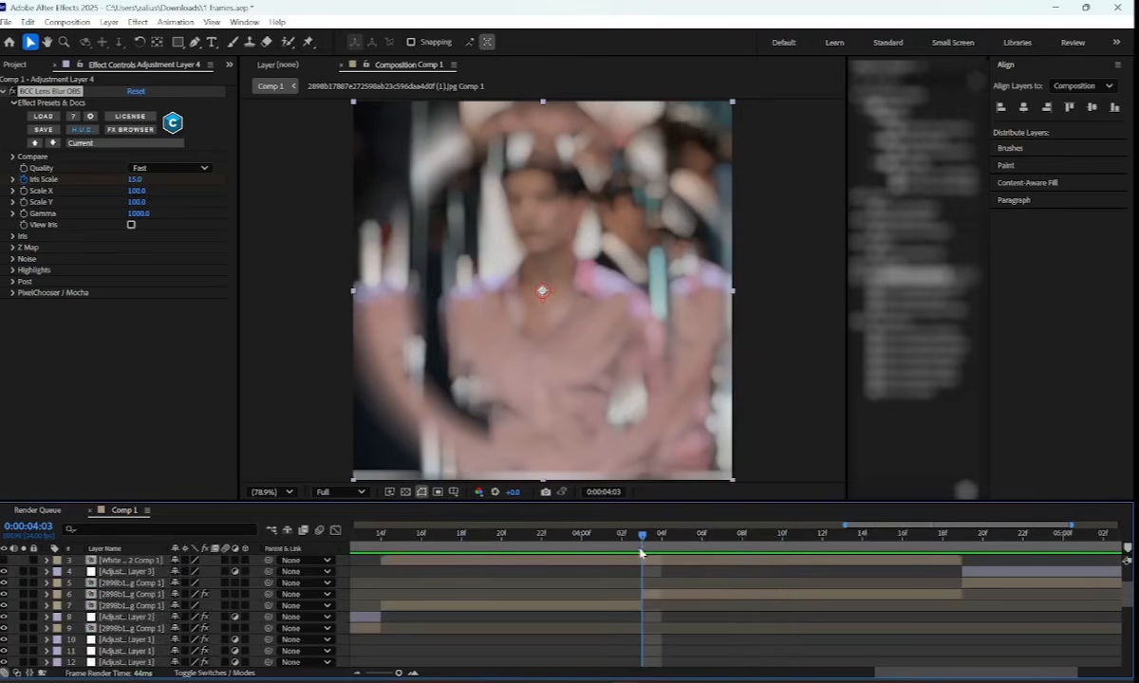
left_click_drag(593, 537, 462, 537)
key("u")
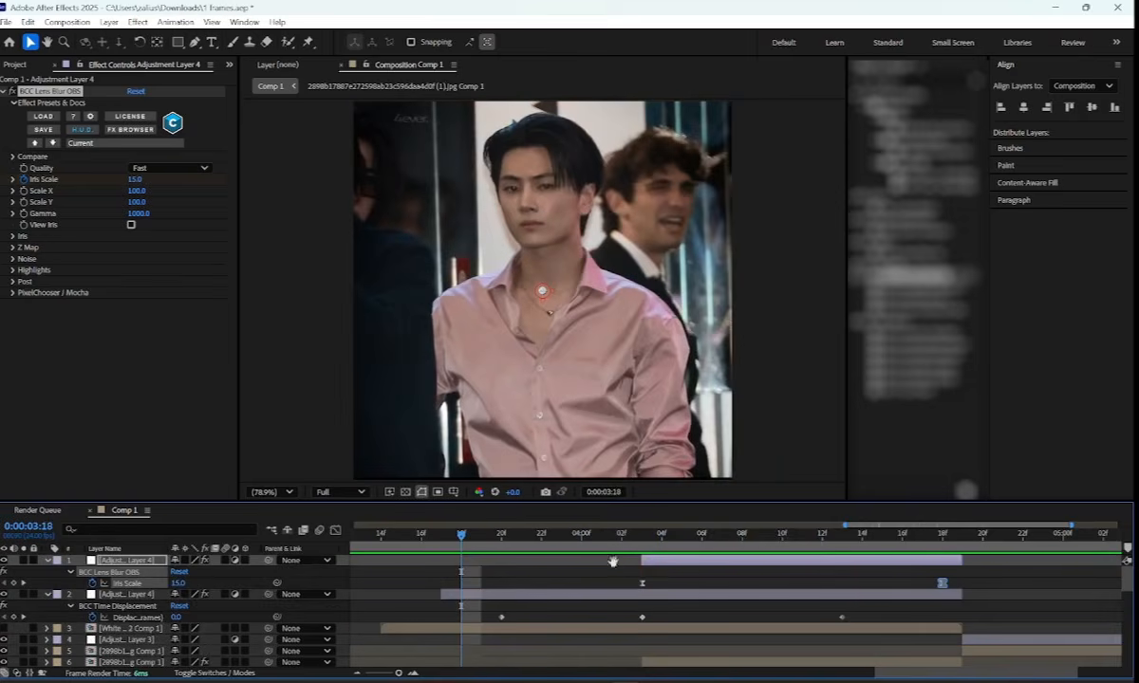
left_click(501, 537)
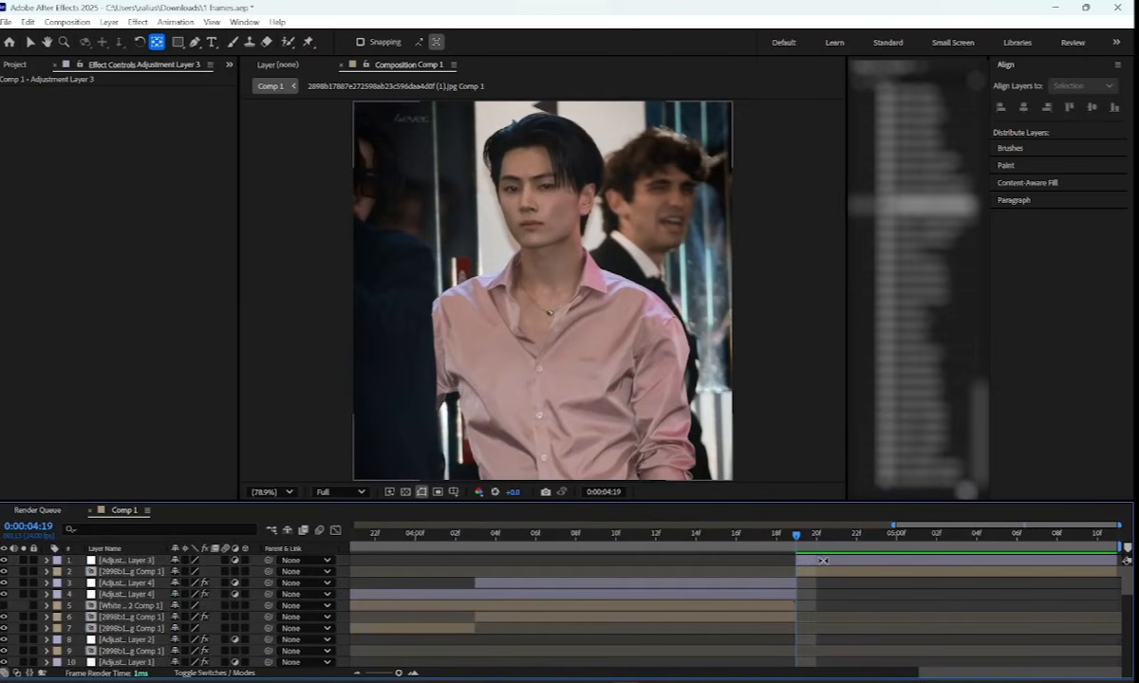
Try the Warp effect on the adjustment layer that starts at 0:00:04:19
left_click(973, 85)
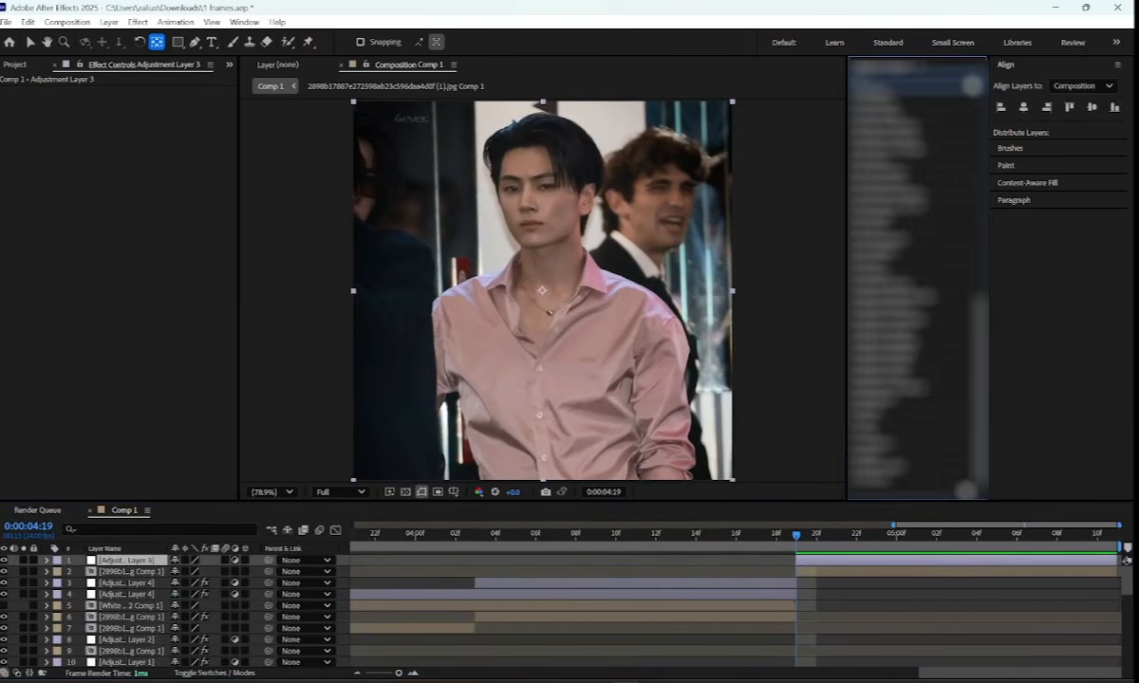
type("wa")
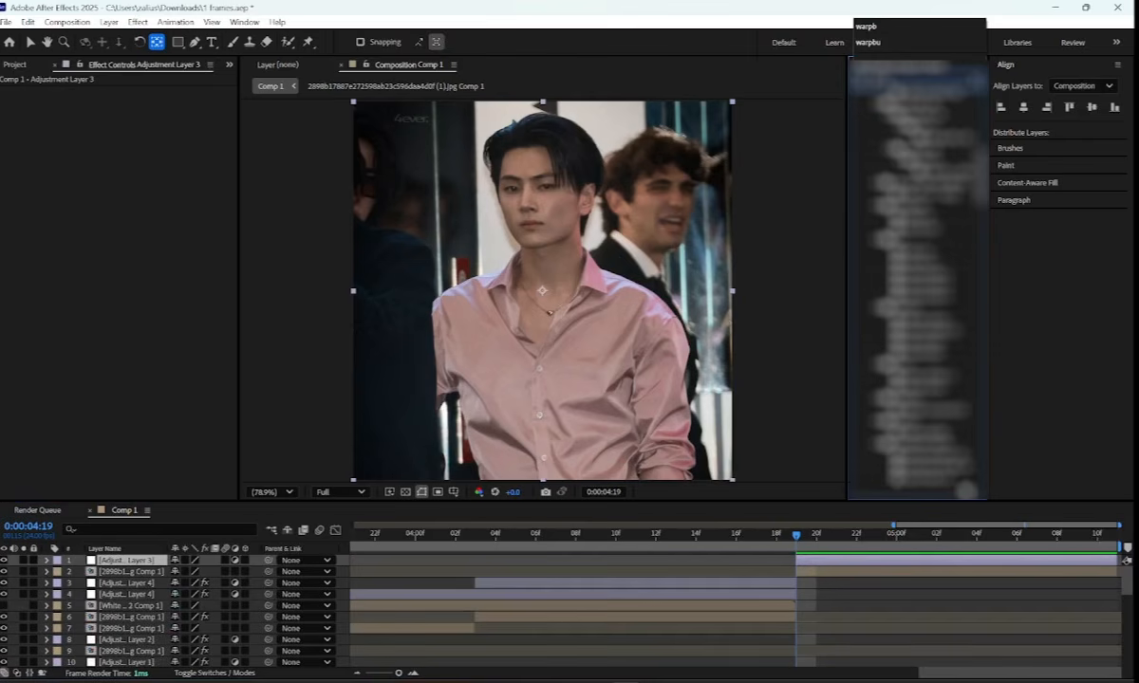
scroll(932, 236, "down", 15)
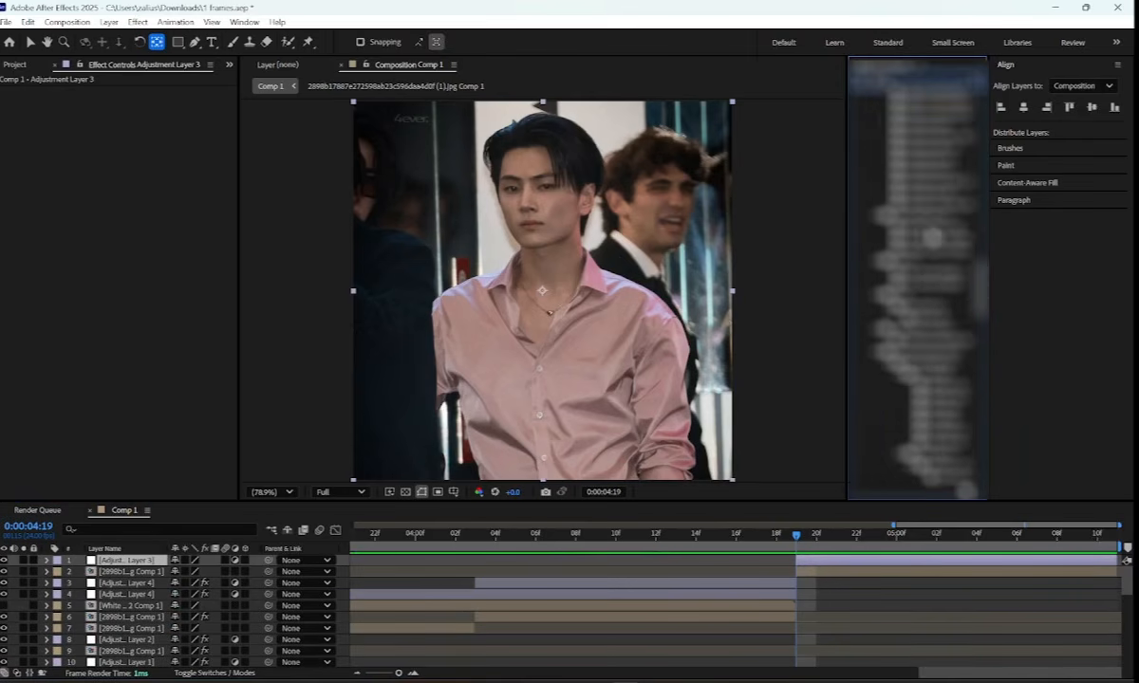
scroll(933, 237, "down", 10)
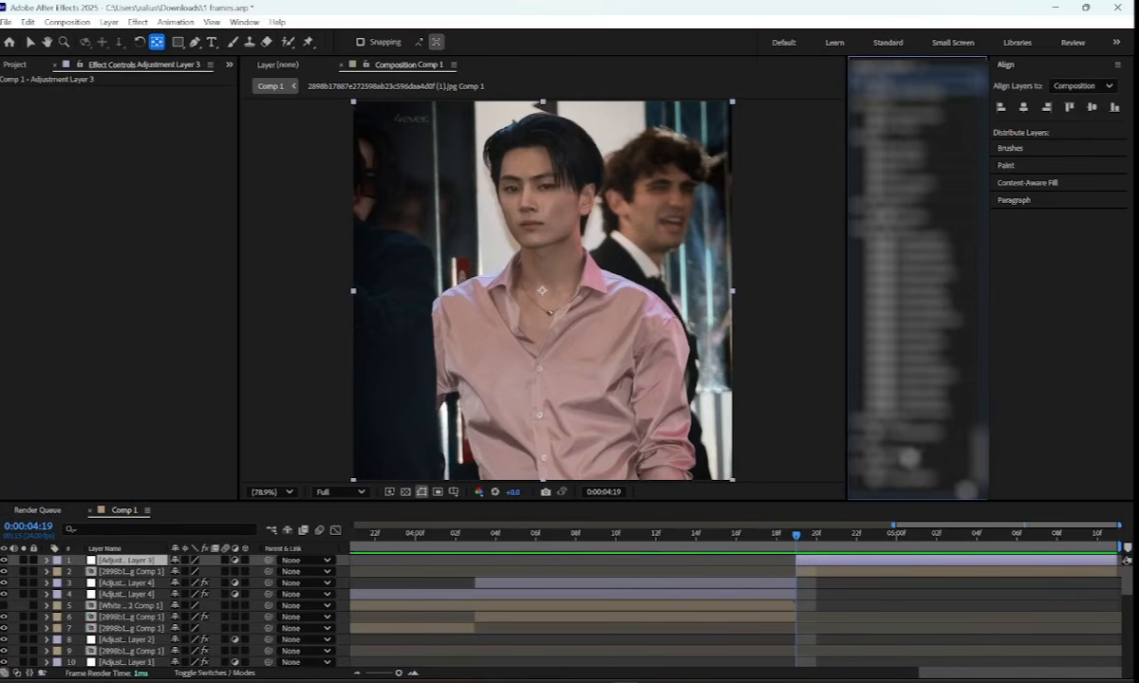
scroll(911, 446, "up", 2)
scroll(912, 427, "up", 1)
double_click(913, 261)
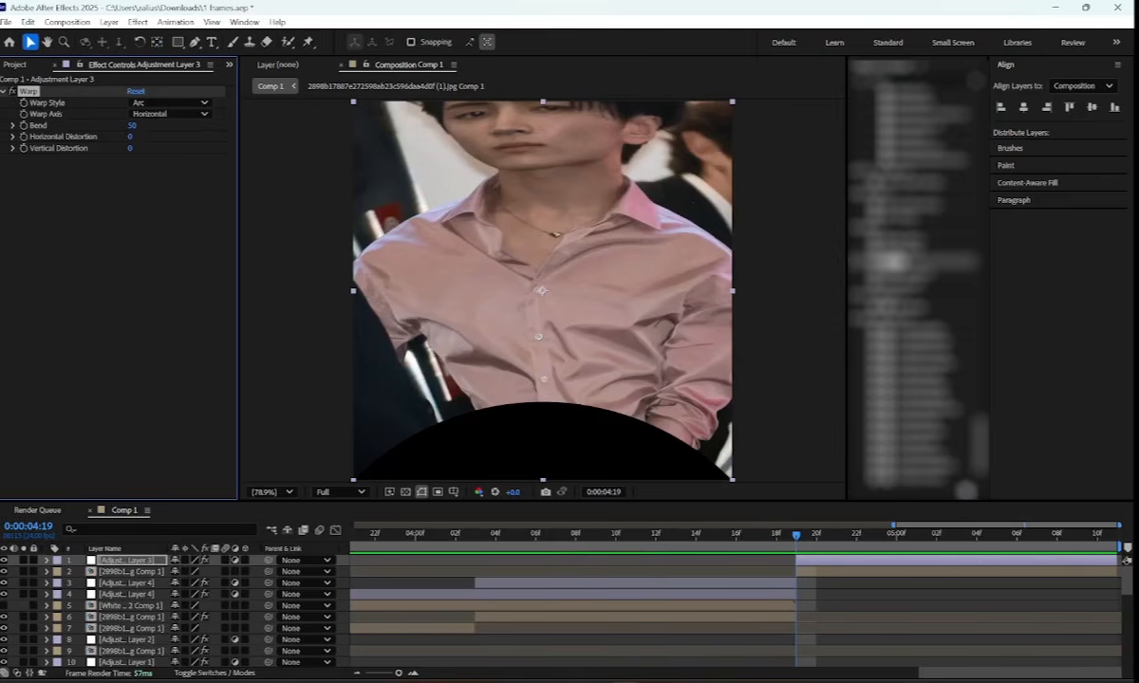
Apply BCC Ripple Dissolve and then Warp to the adjustment layer that starts at 0:00:04:19
left_click(977, 80)
left_click(946, 78)
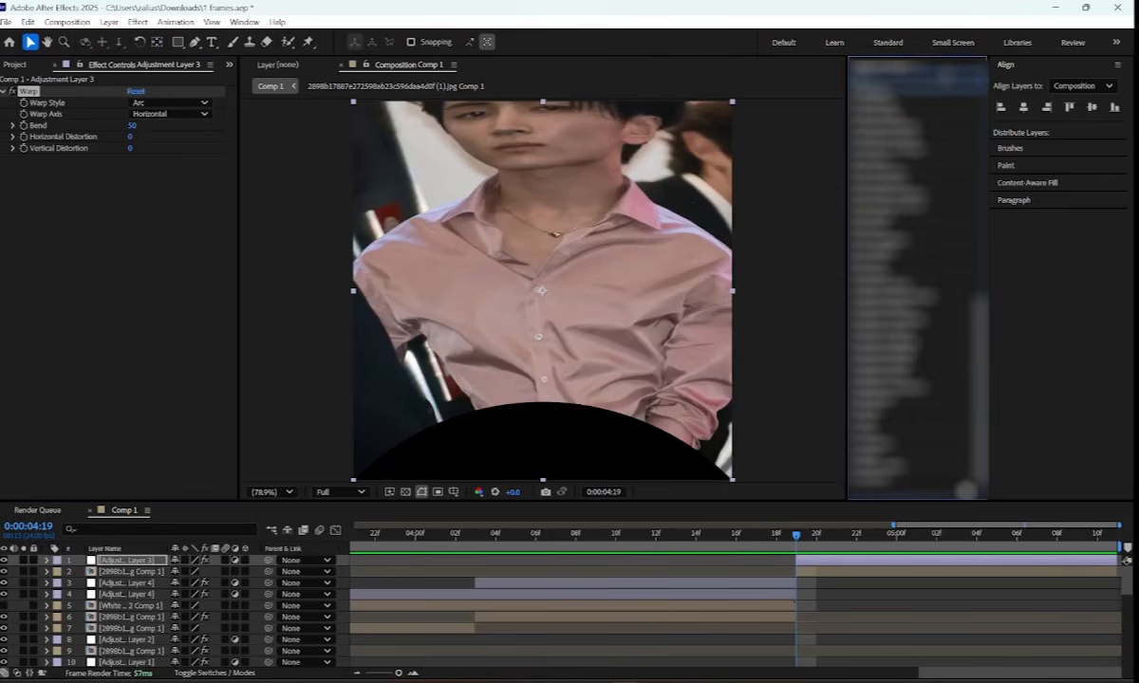
type("ripple")
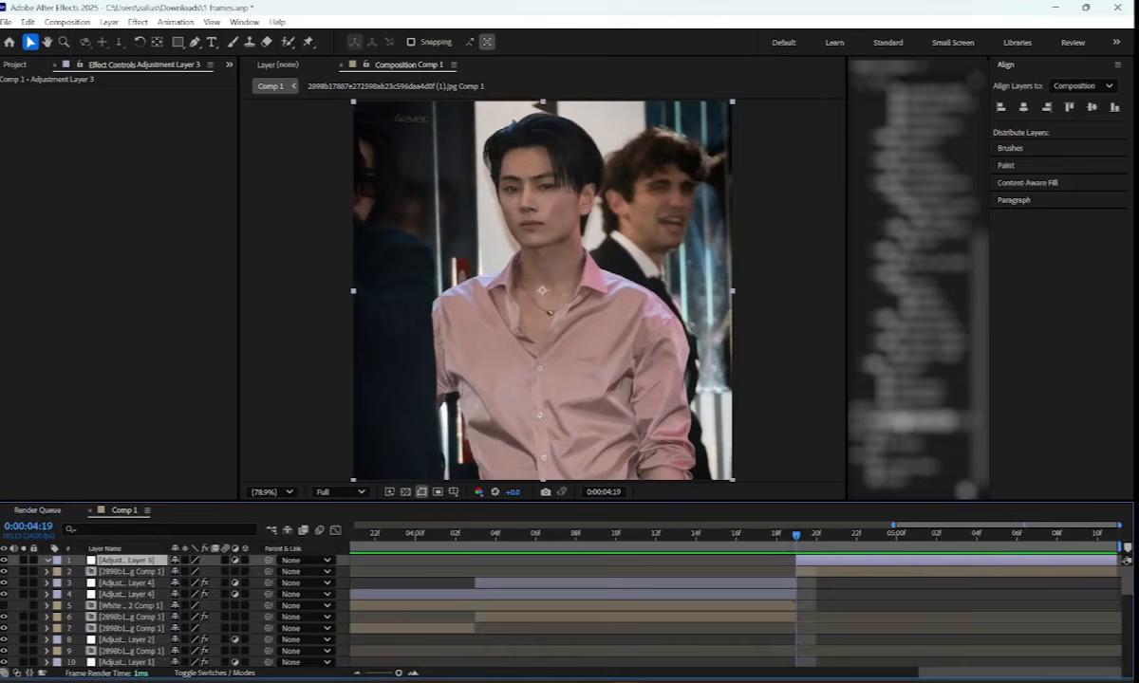
double_click(900, 421)
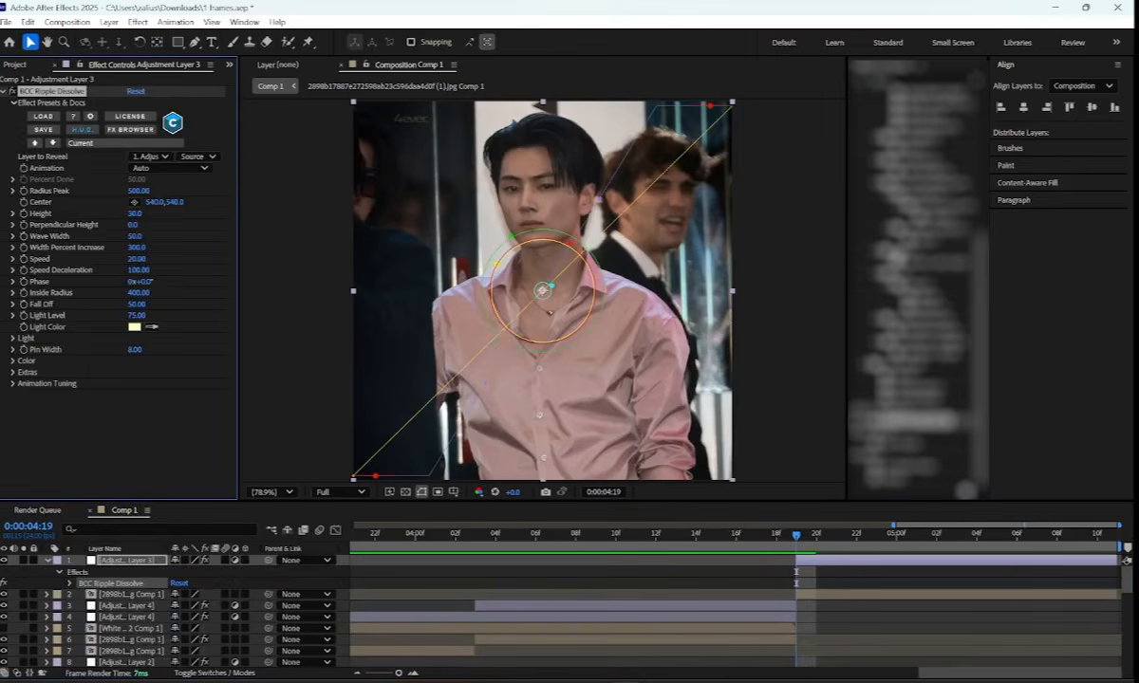
type("warpbu")
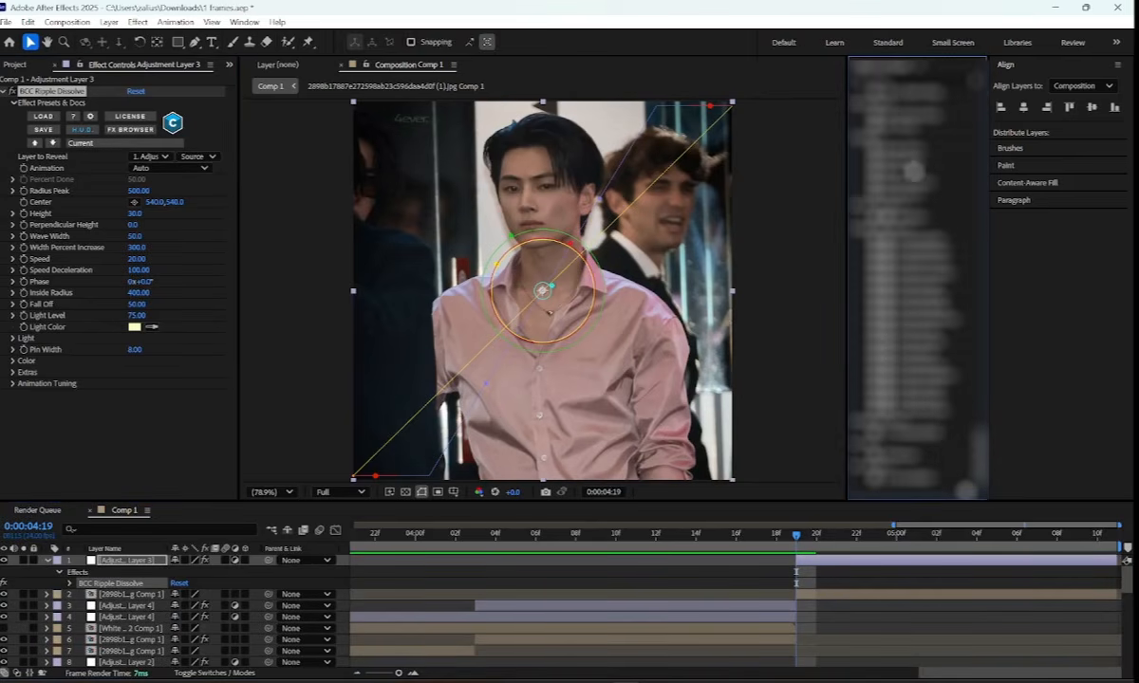
left_click_drag(878, 161, 114, 399)
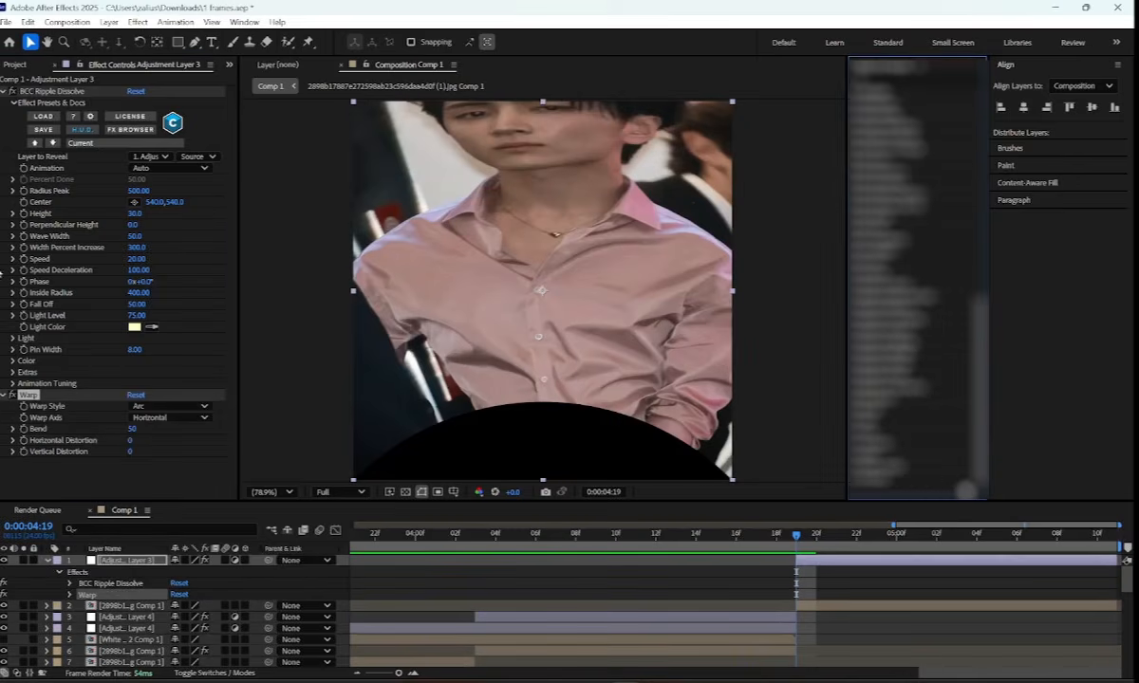
Set the Ripple Dissolve's Animation to Pct. Done and keyframe Percent Done at 25 at 0:00:04:19
left_click(147, 168)
left_click(152, 196)
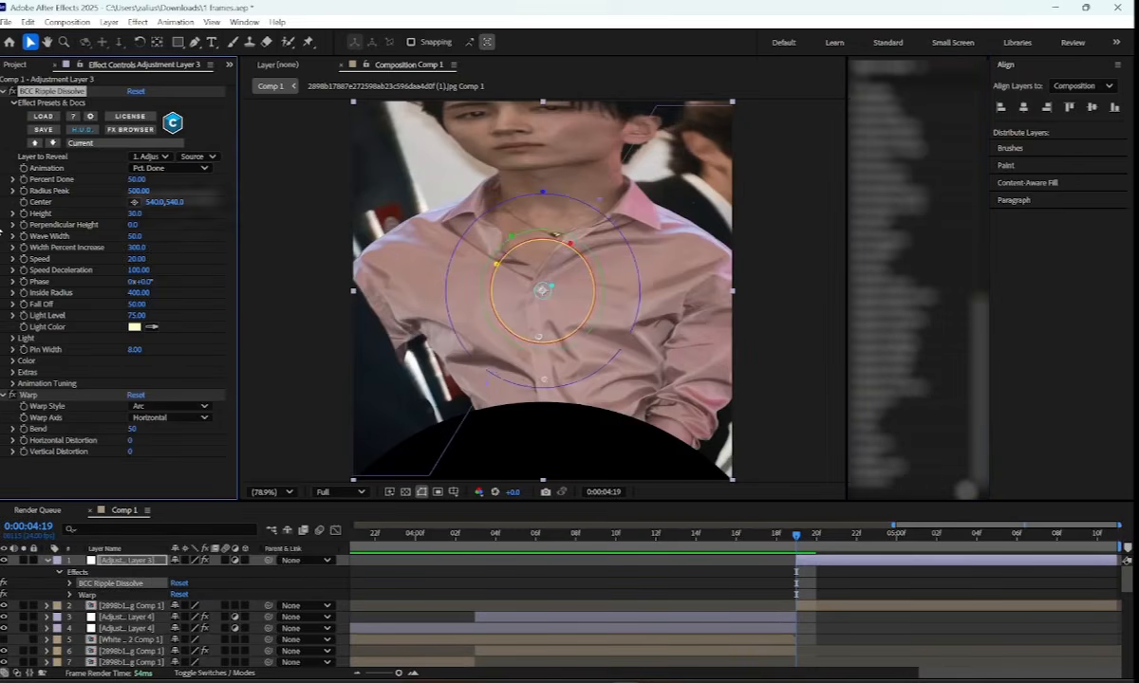
left_click(140, 181)
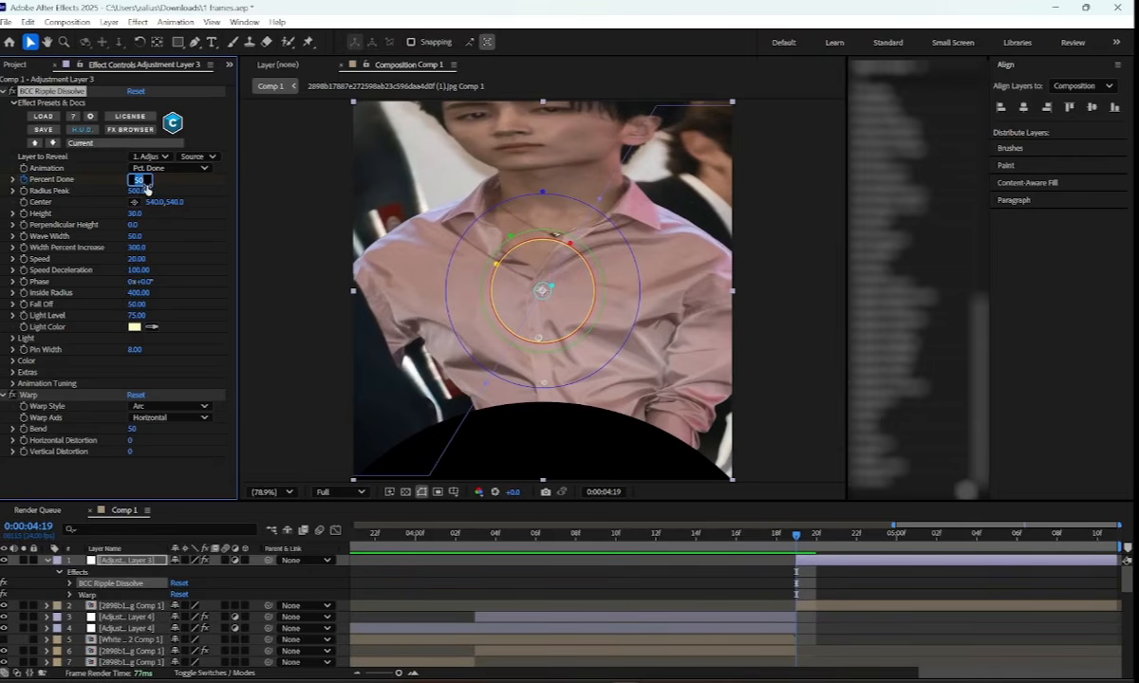
key("Return")
key("space")
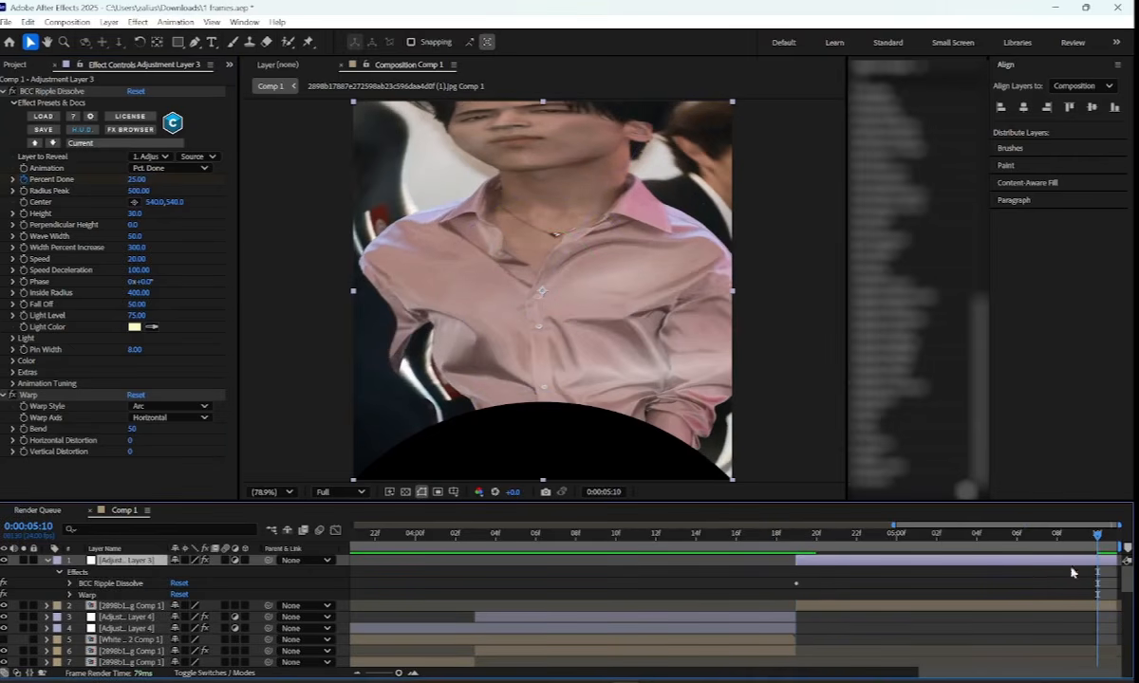
Add a Percent Done keyframe of 100 at 0:00:05:10 and set the ripple's Height to 15
left_click_drag(136, 180, 211, 180)
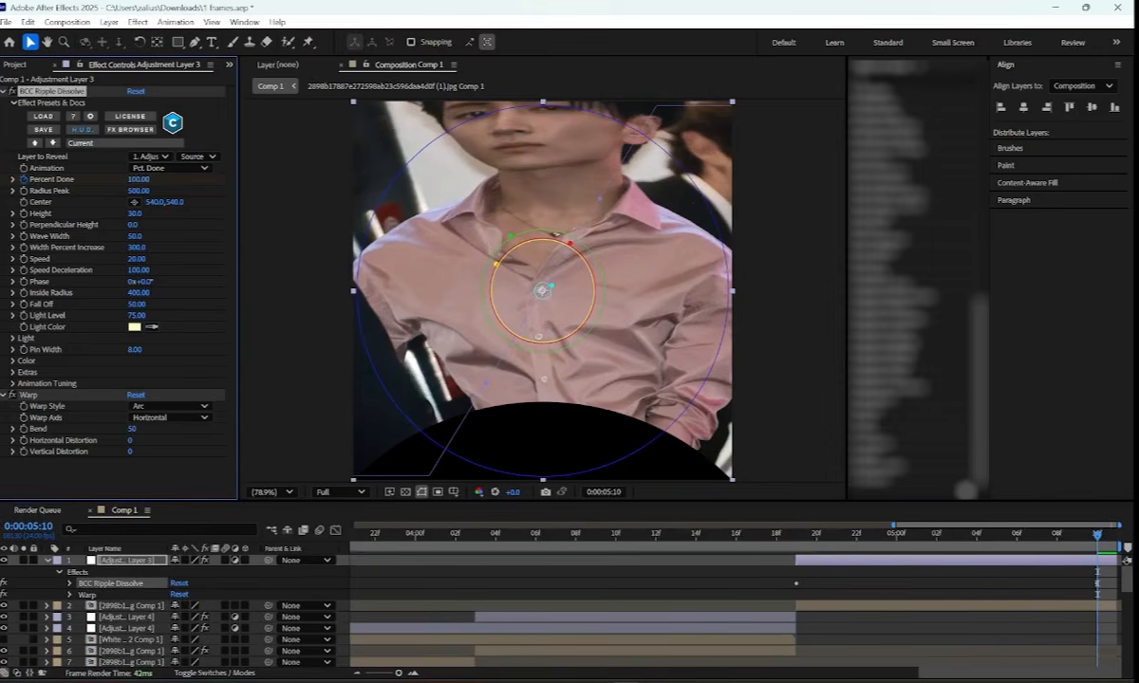
left_click(1101, 588)
key("j")
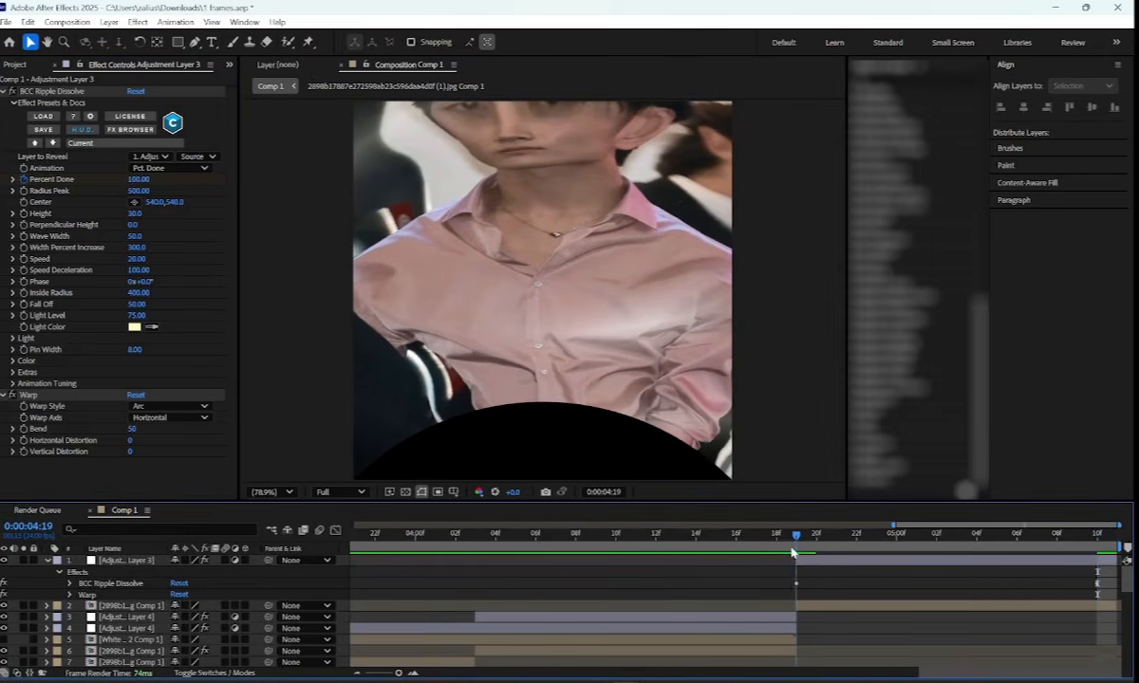
left_click(134, 214)
type("15")
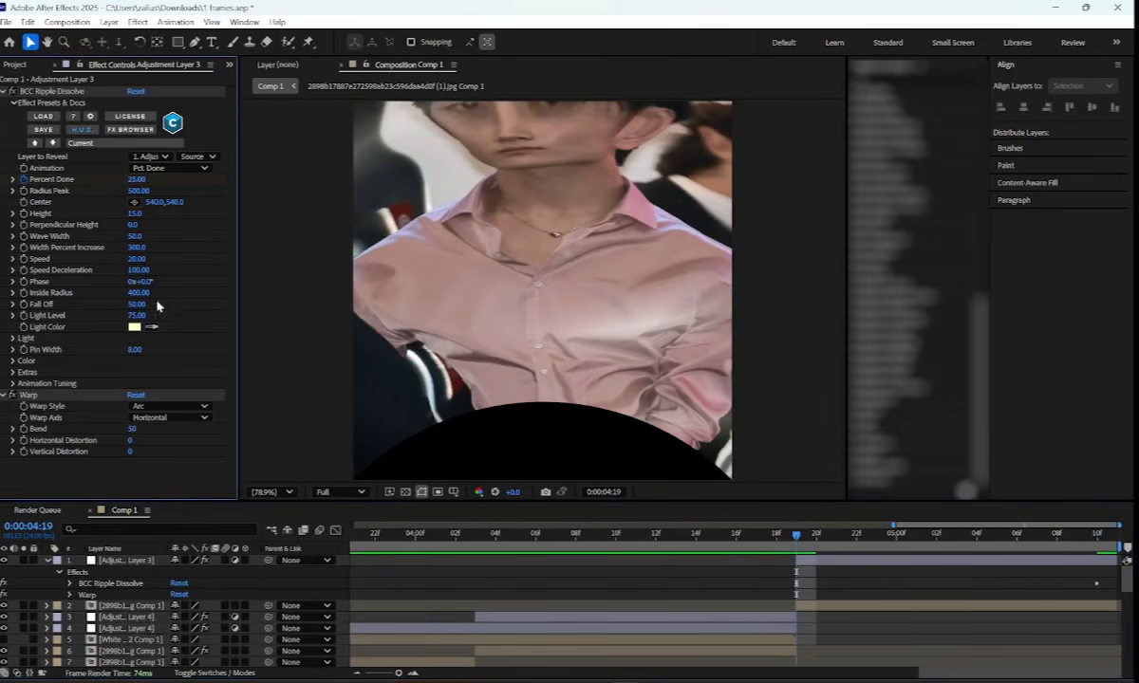
left_click(158, 306)
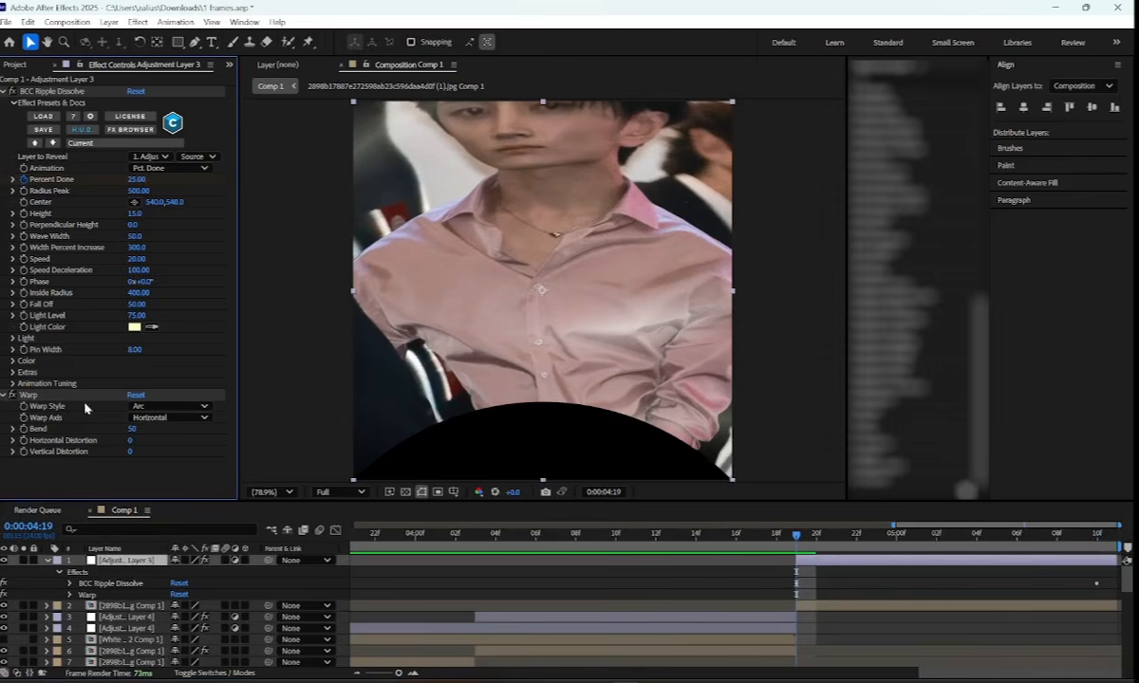
Set Warp Style to FishEye and keyframe Bend at -30 at 0:00:04:19
left_click(161, 406)
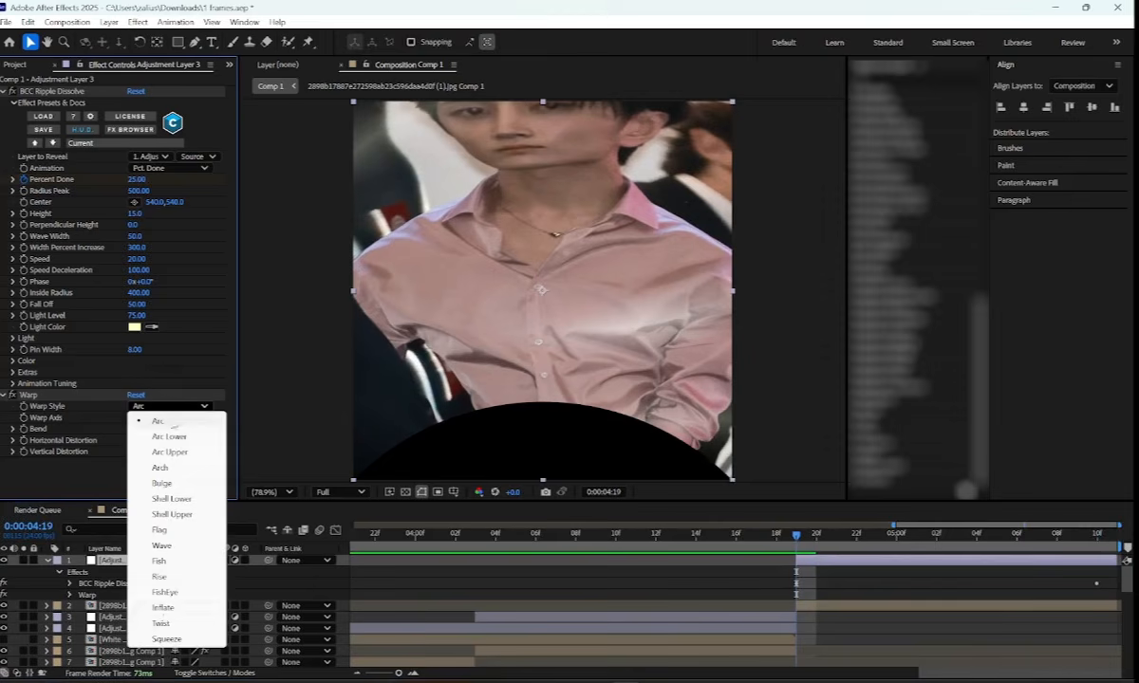
left_click(164, 592)
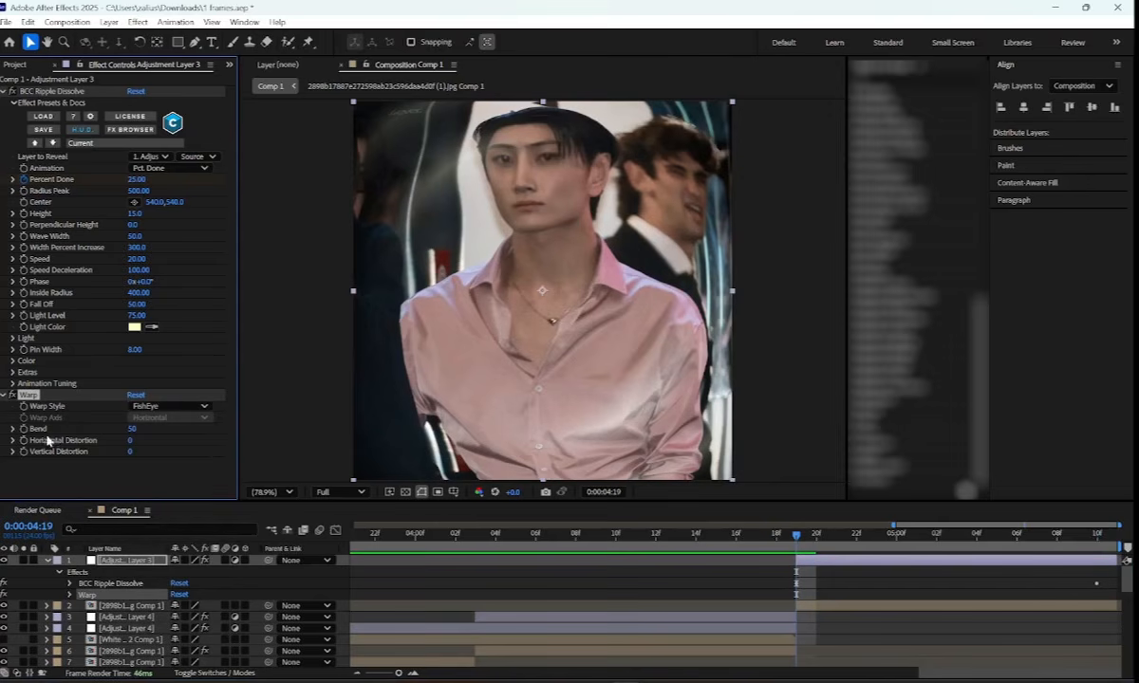
left_click(139, 429)
key("Return")
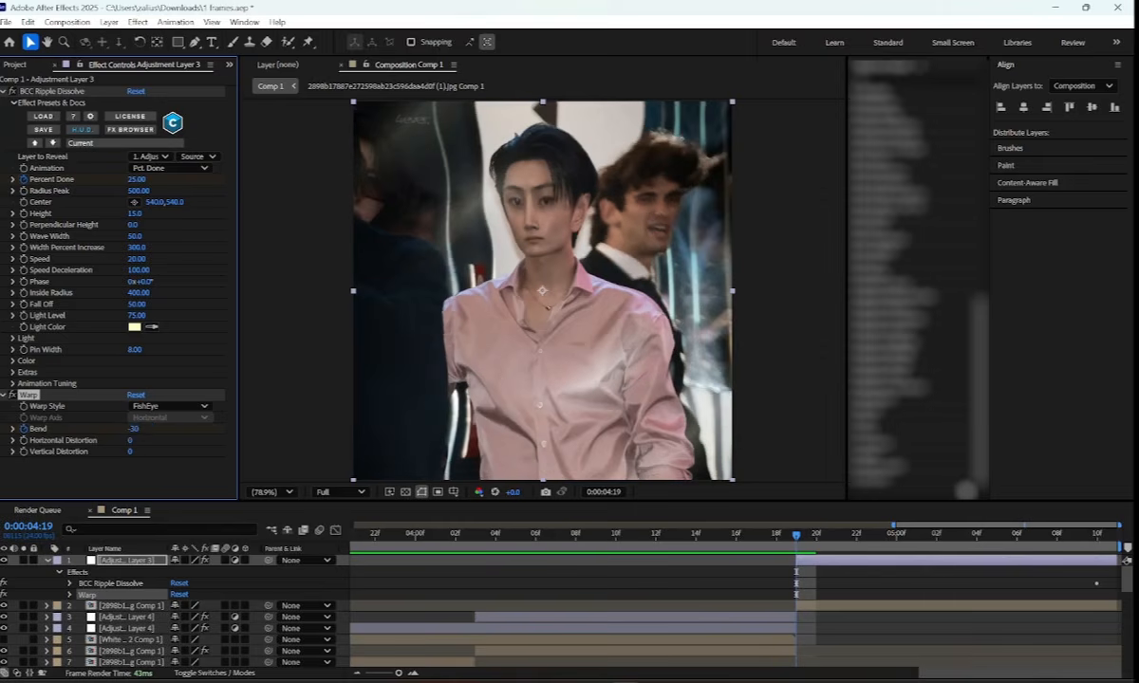
Add a Bend keyframe of 0 at 0:00:05:07 and apply Easy Ease to both Bend keyframes
key("u")
left_click(1035, 534)
left_click(195, 605)
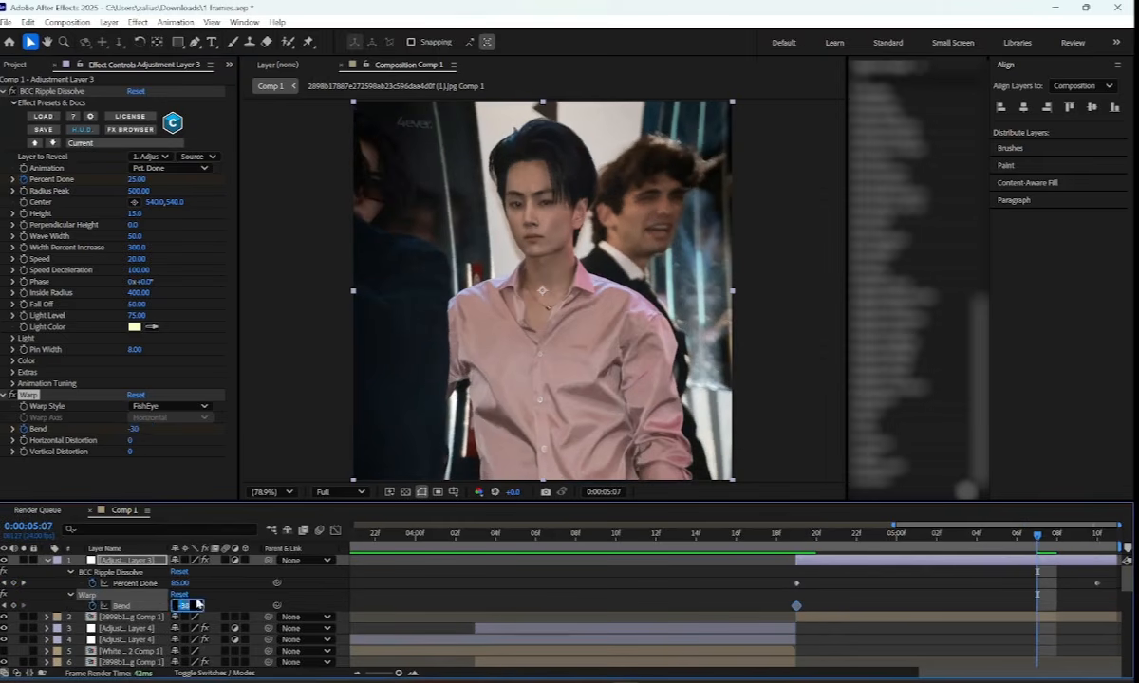
type("0")
key("Return")
key("F9")
left_click(882, 590)
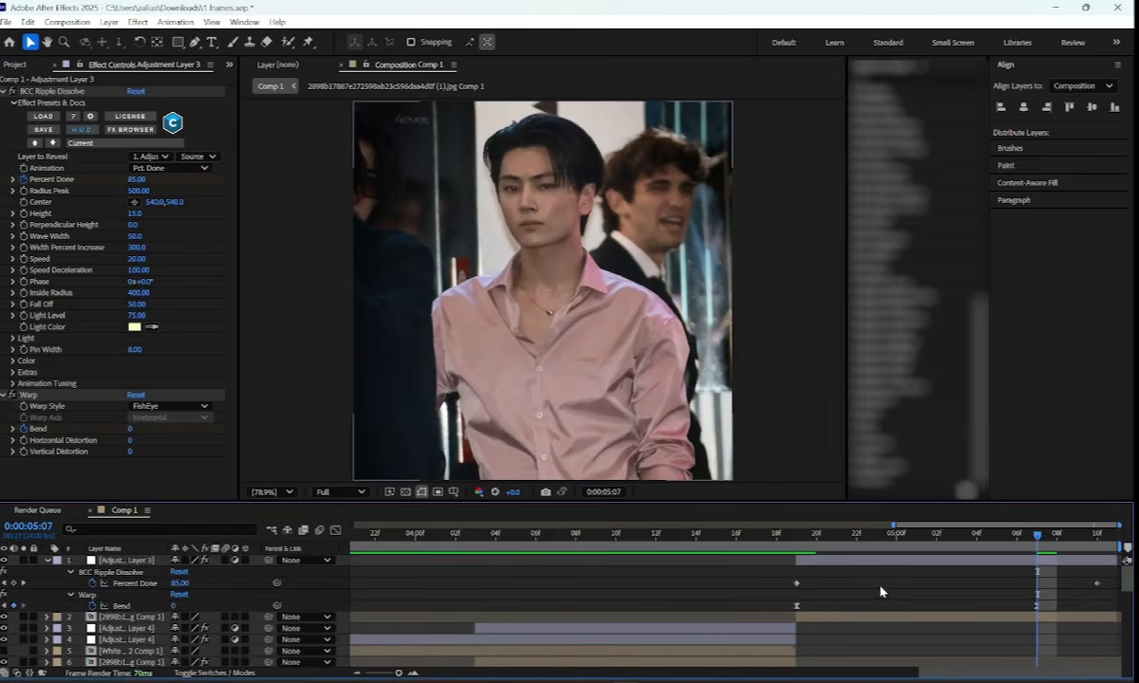
Shape the Bend value curve to rise sharply at first and flatten toward 0:00:05:07, then collapse the layer's properties
left_click(1037, 606)
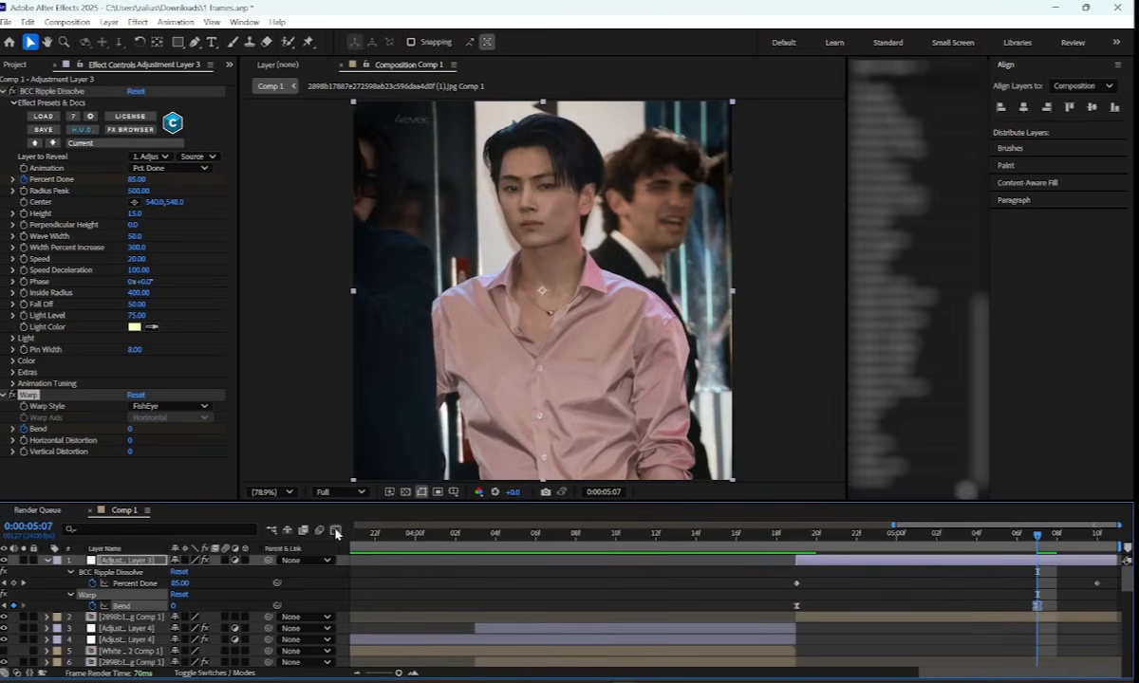
left_click(335, 531)
left_click_drag(876, 620, 800, 564)
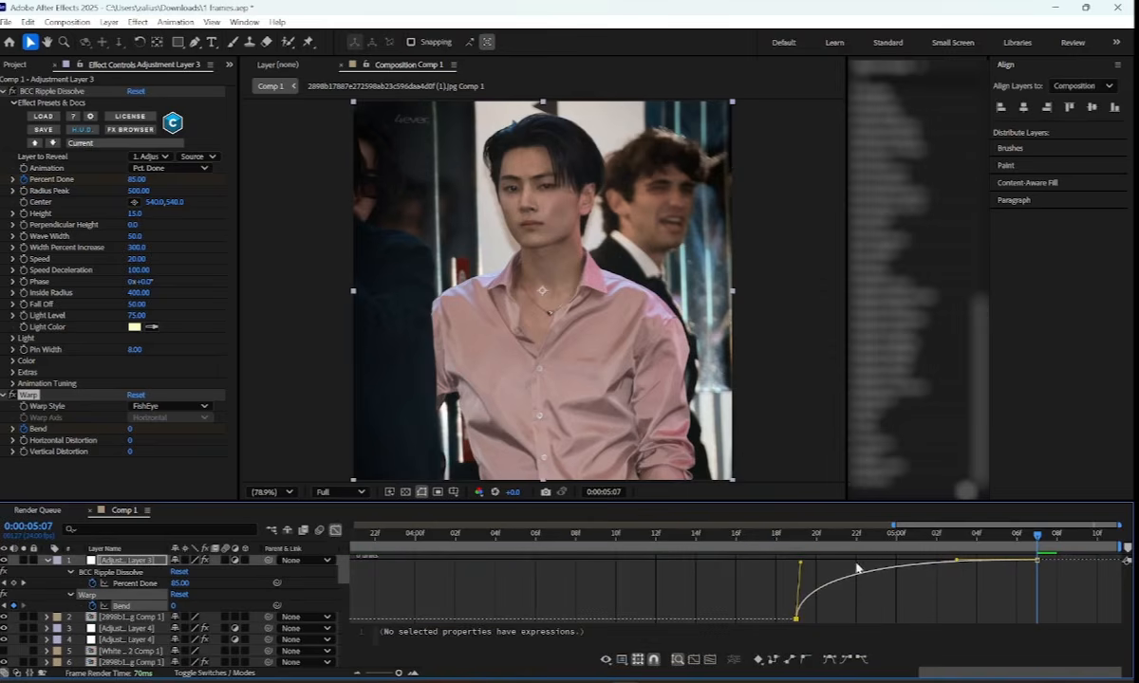
left_click(336, 532)
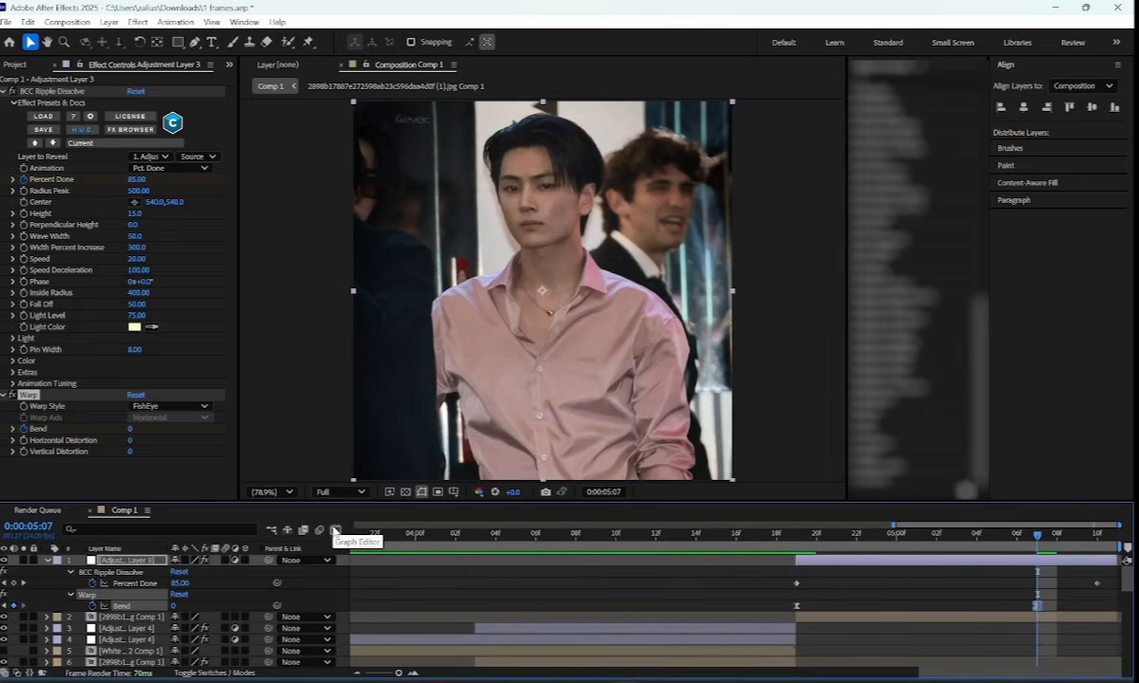
left_click(336, 531)
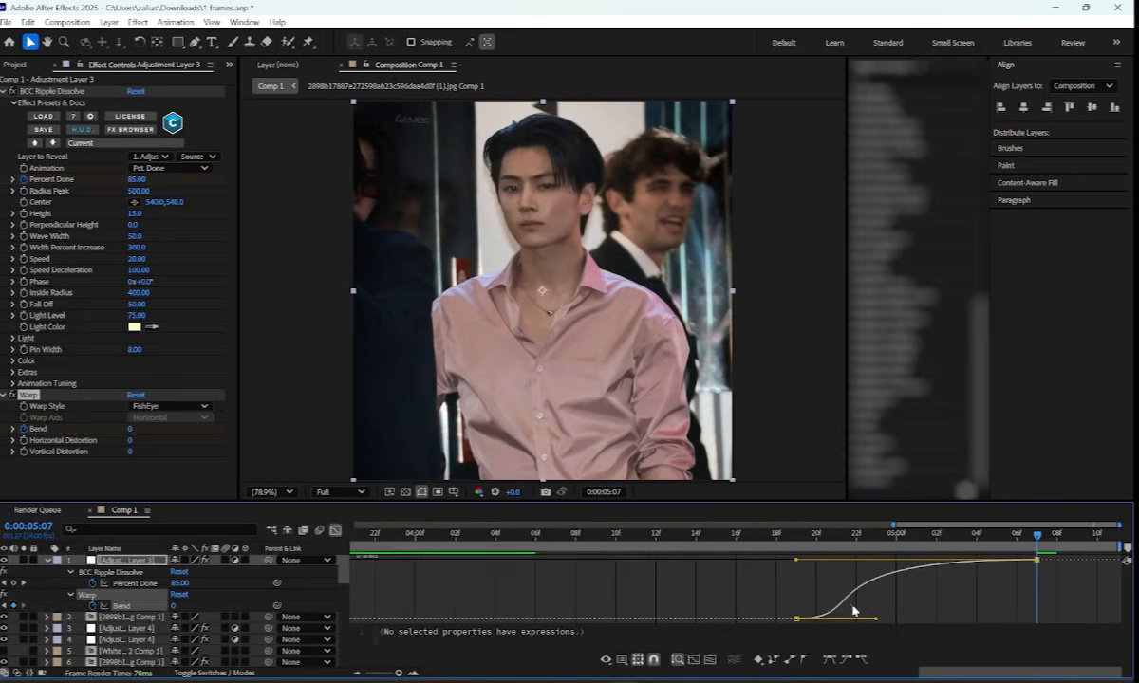
left_click_drag(876, 620, 741, 568)
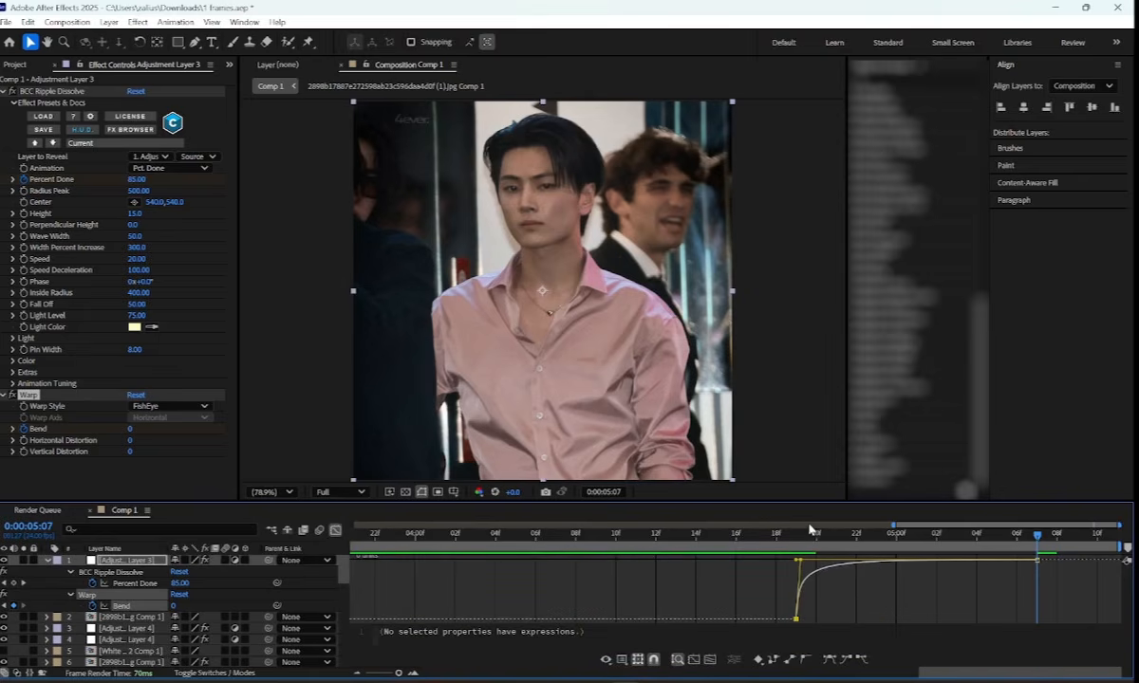
left_click(798, 533)
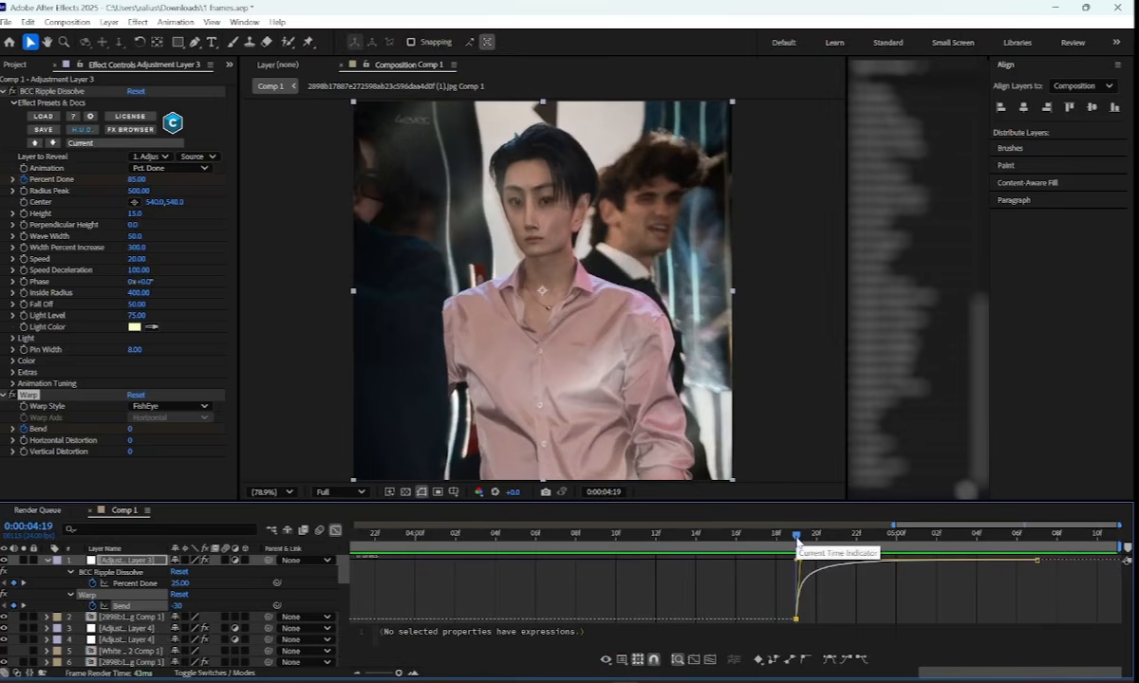
left_click(335, 532)
left_click(467, 609)
key("u")
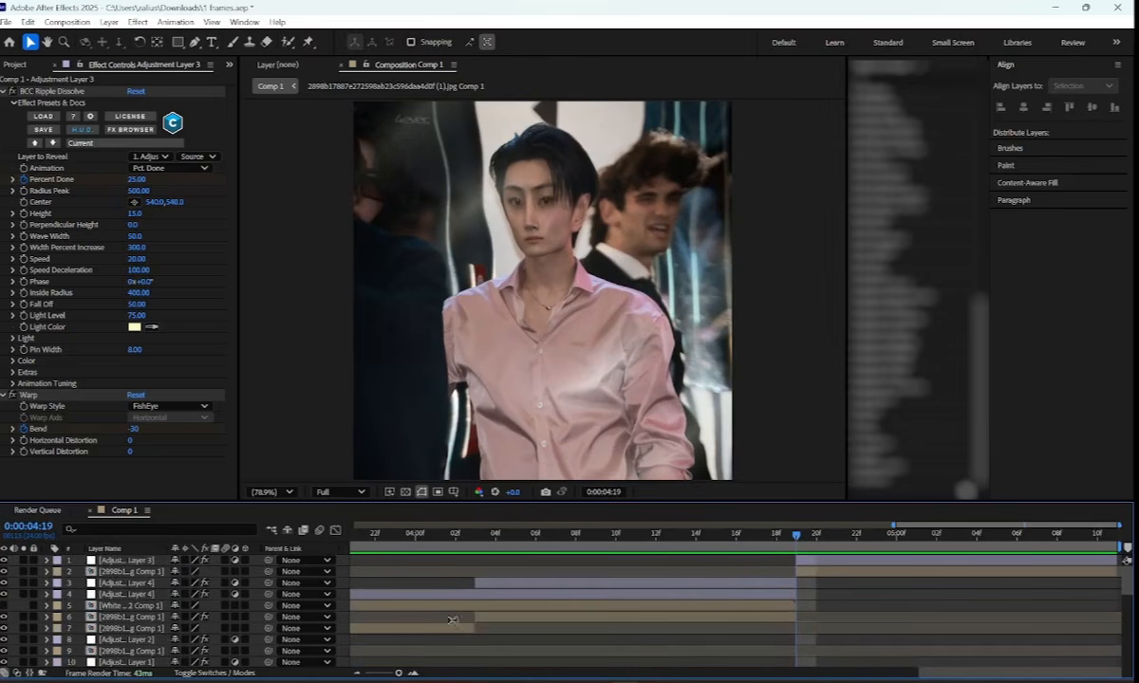
Review the composition's full timeline and look through its layer stack
left_click_drag(391, 676, 351, 673)
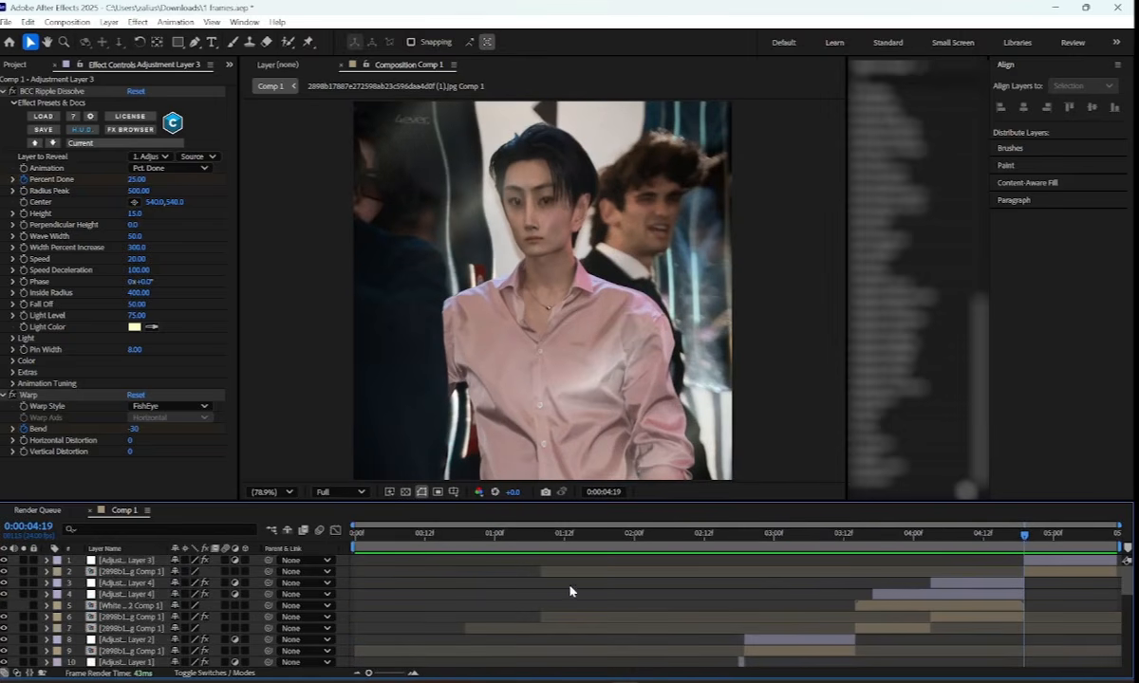
scroll(570, 589, "down", 5)
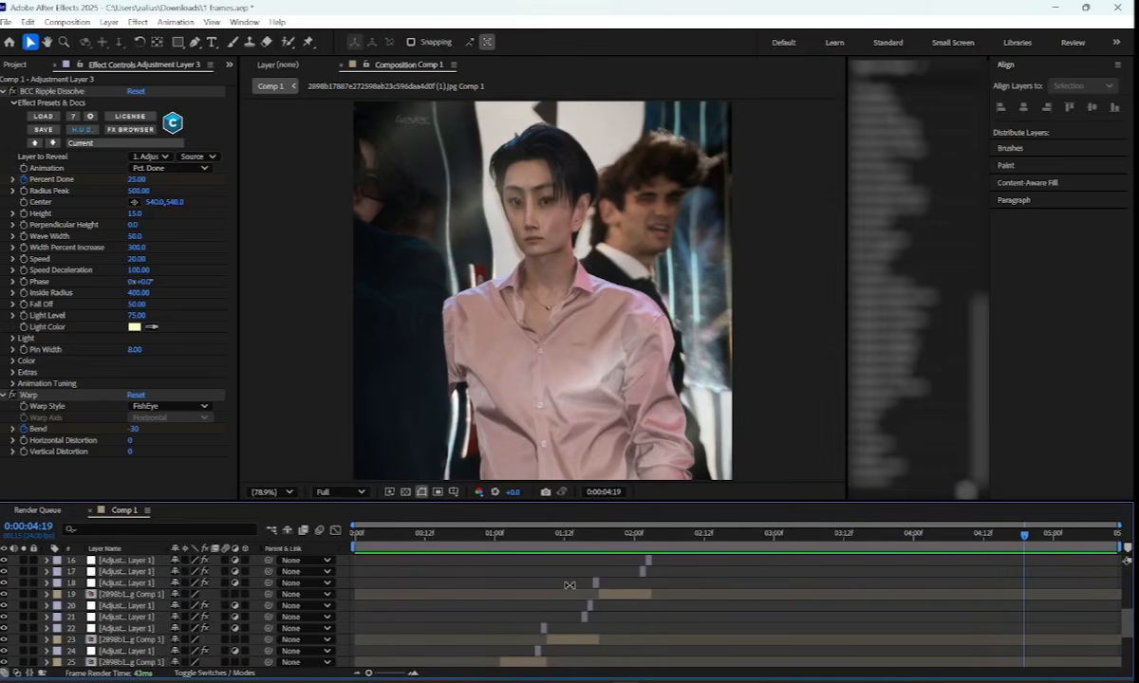
scroll(413, 573, "up", 4)
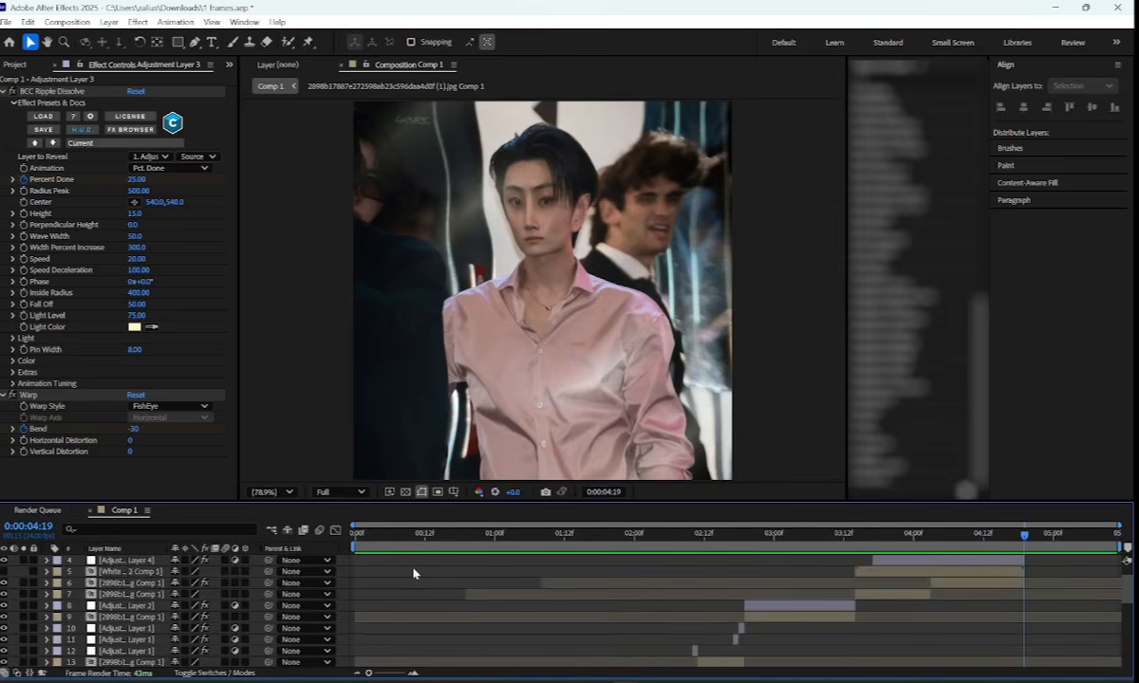